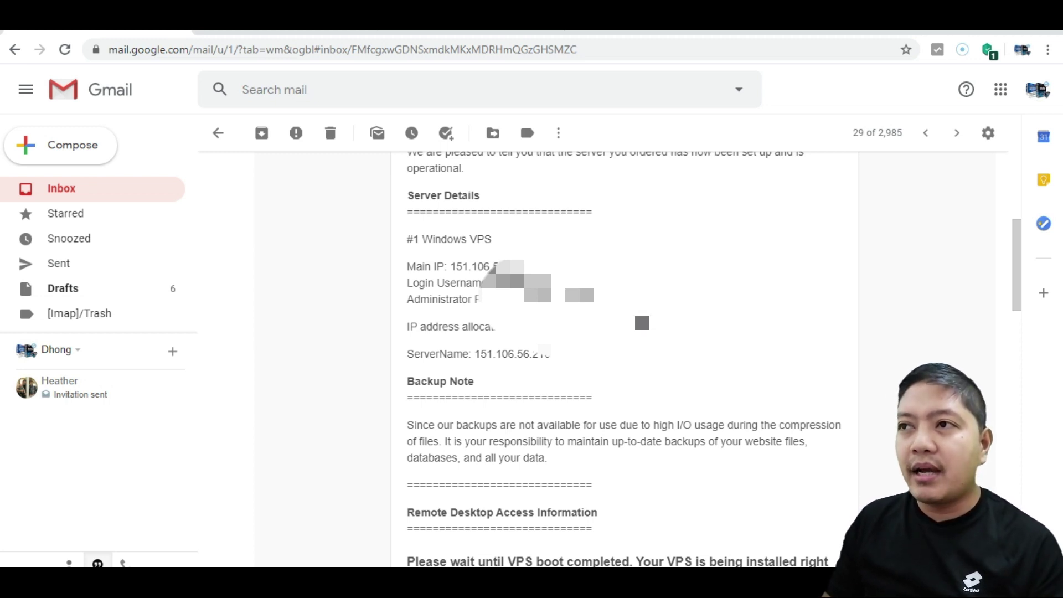
- Review the main IP and administrator password in the Server Details section of the VPS email
{"action": "double_click", "coordinate": [465, 266]}
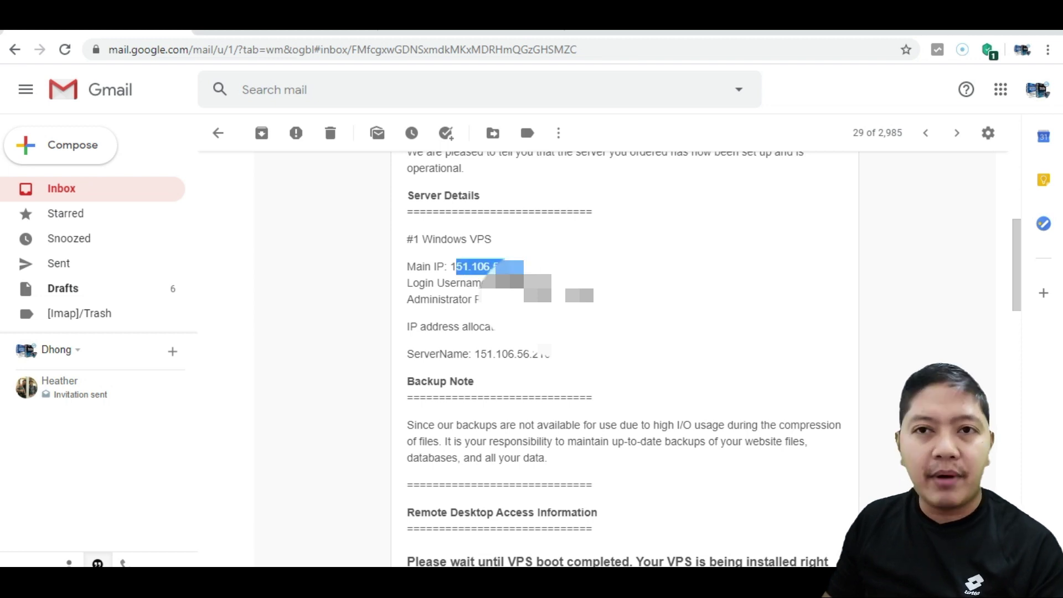
{"action": "double_click", "coordinate": [565, 298]}
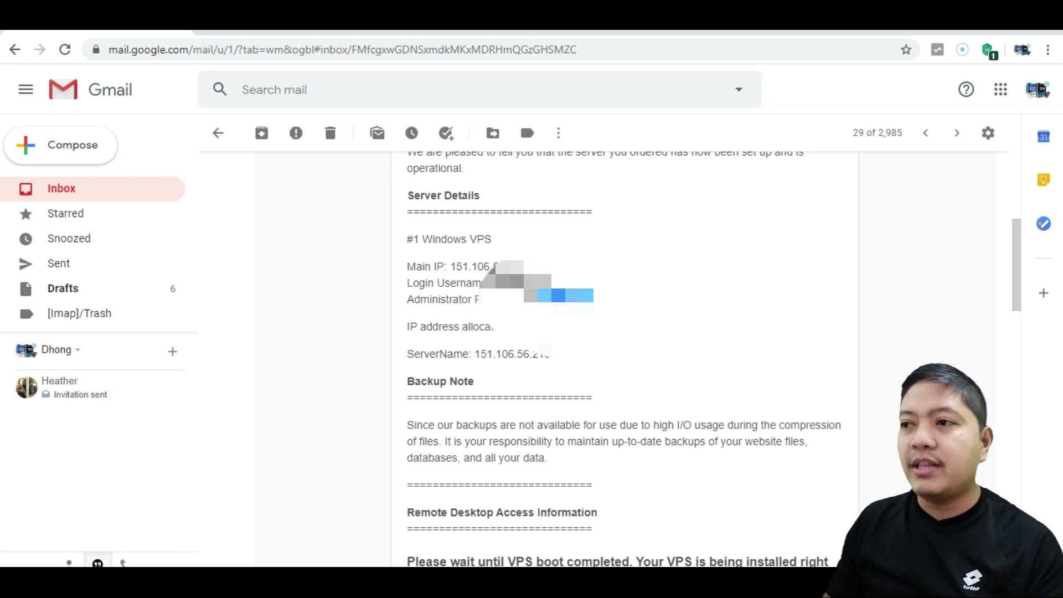
{"action": "left_click", "coordinate": [656, 323]}
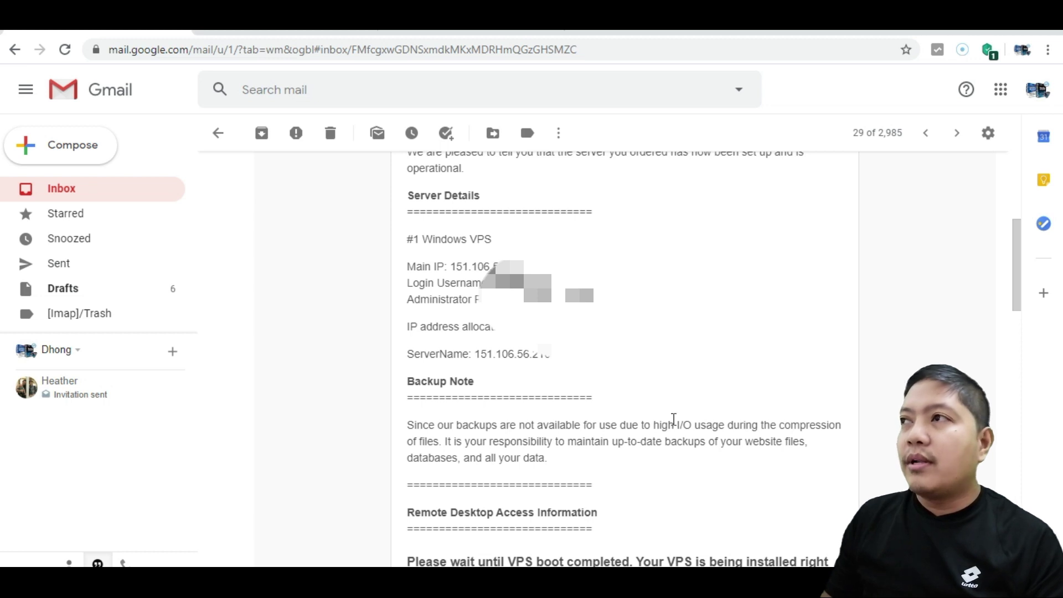
- Switch to Remote Desktop Connection from the Windows Accessories and expand its full log-on options
{"action": "left_click", "coordinate": [974, 32]}
{"action": "key", "text": "super"}
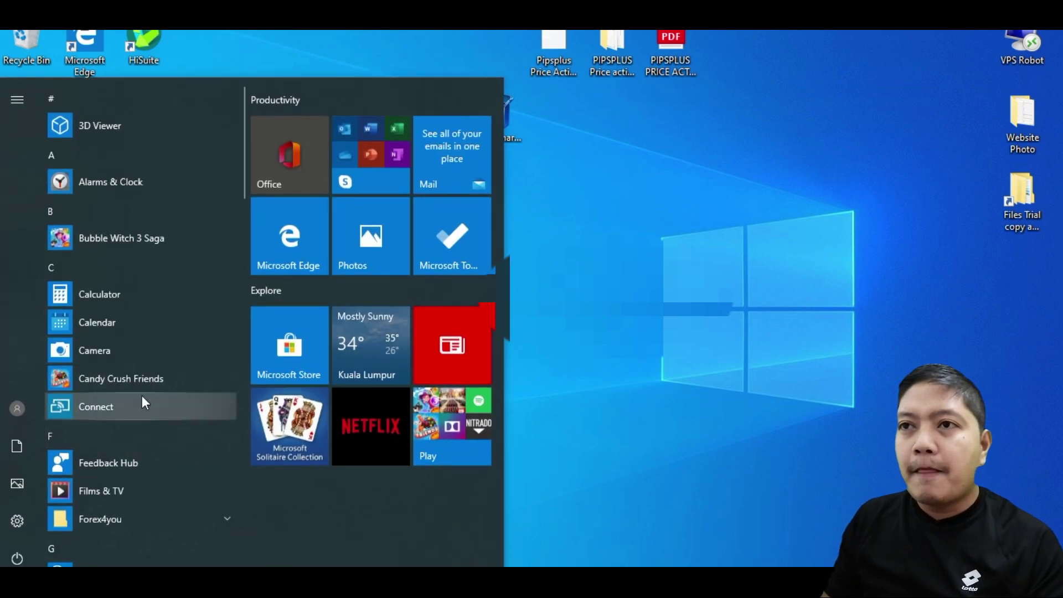
{"action": "scroll", "coordinate": [140, 388], "scroll_direction": "down", "scroll_amount": 15}
{"action": "scroll", "coordinate": [138, 374], "scroll_direction": "down", "scroll_amount": 7}
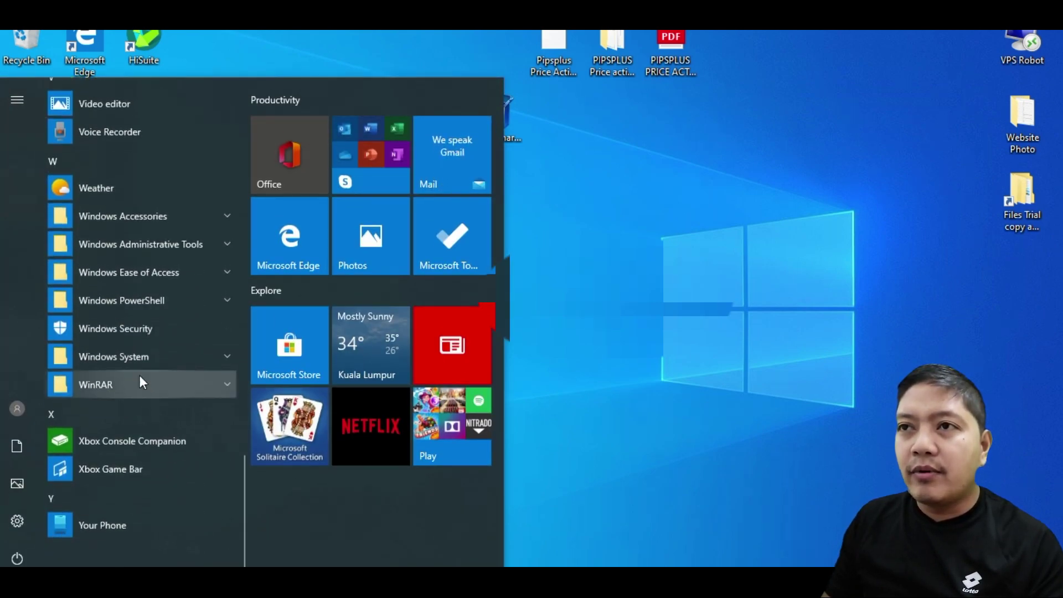
{"action": "left_click", "coordinate": [177, 217]}
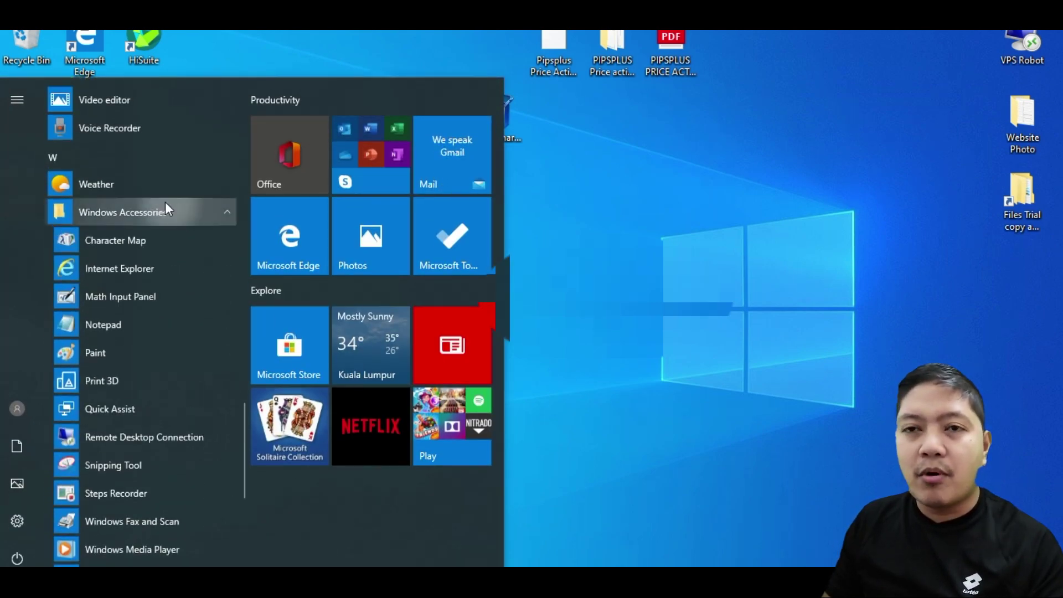
{"action": "left_click", "coordinate": [171, 439]}
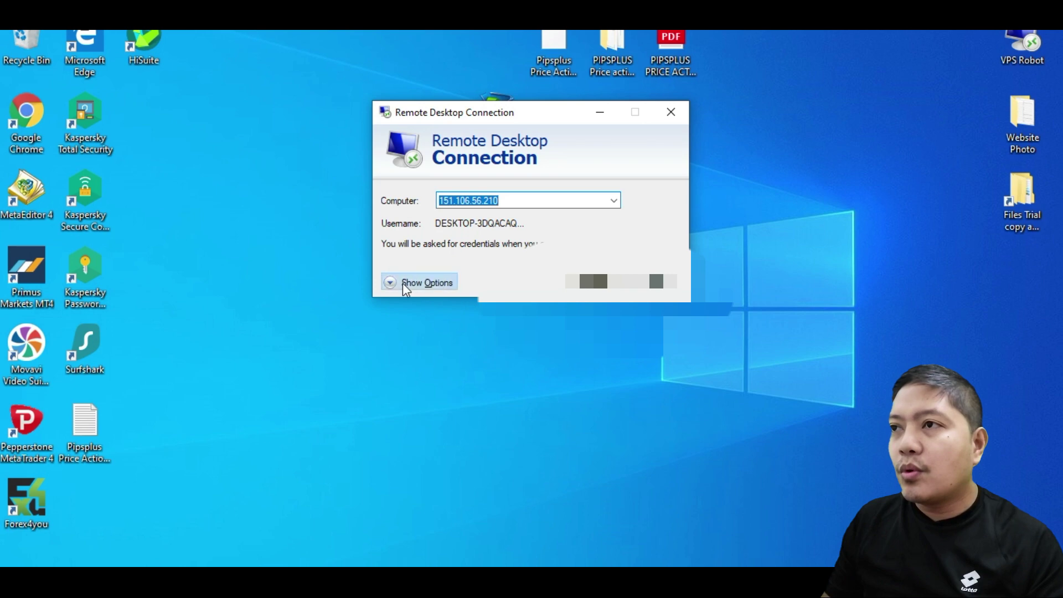
{"action": "left_click", "coordinate": [437, 284]}
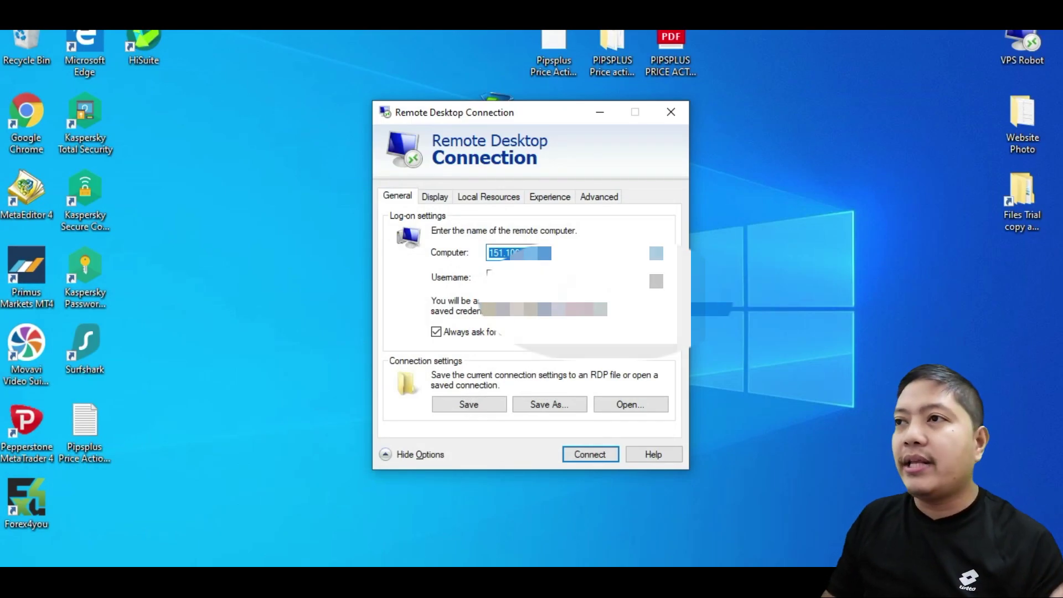
- Copy the server's main IP from the Gmail message into the Computer field of Remote Desktop Connection
{"action": "left_click", "coordinate": [553, 562]}
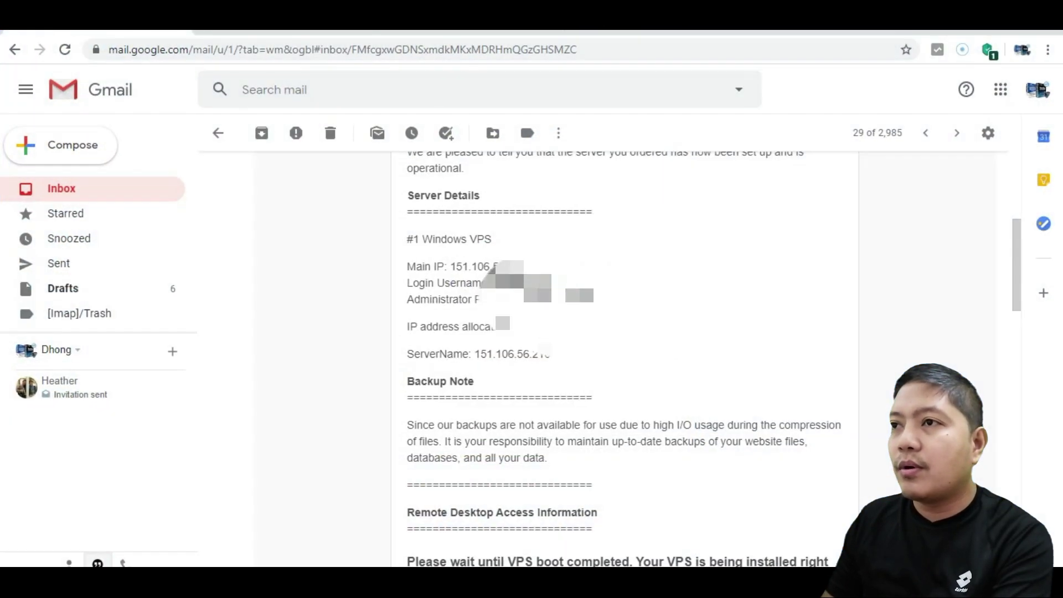
{"action": "double_click", "coordinate": [463, 267]}
{"action": "key", "text": "alt+Tab"}
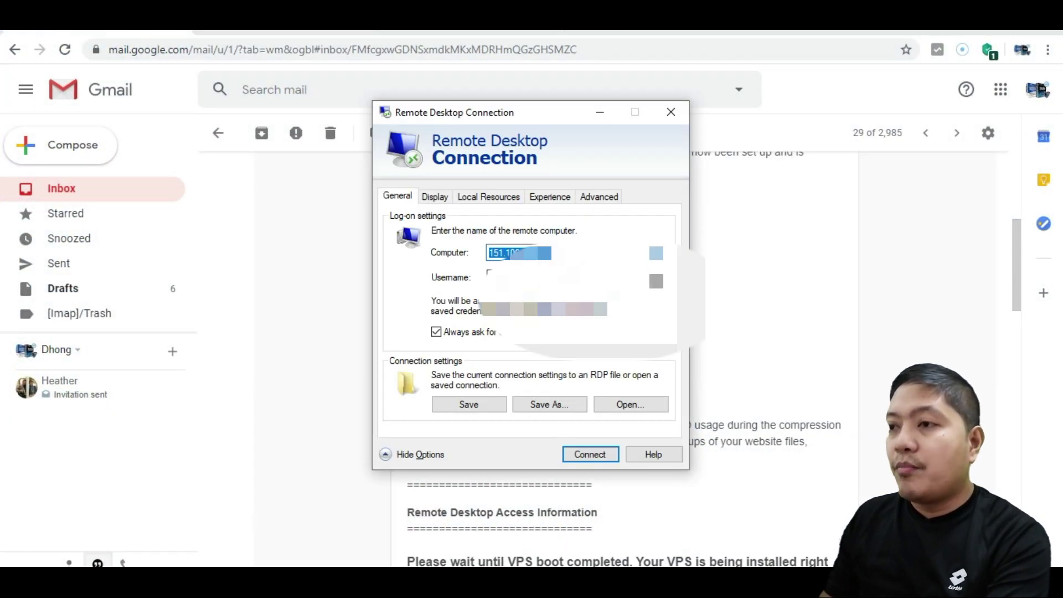
{"action": "key", "text": "ctrl+v"}
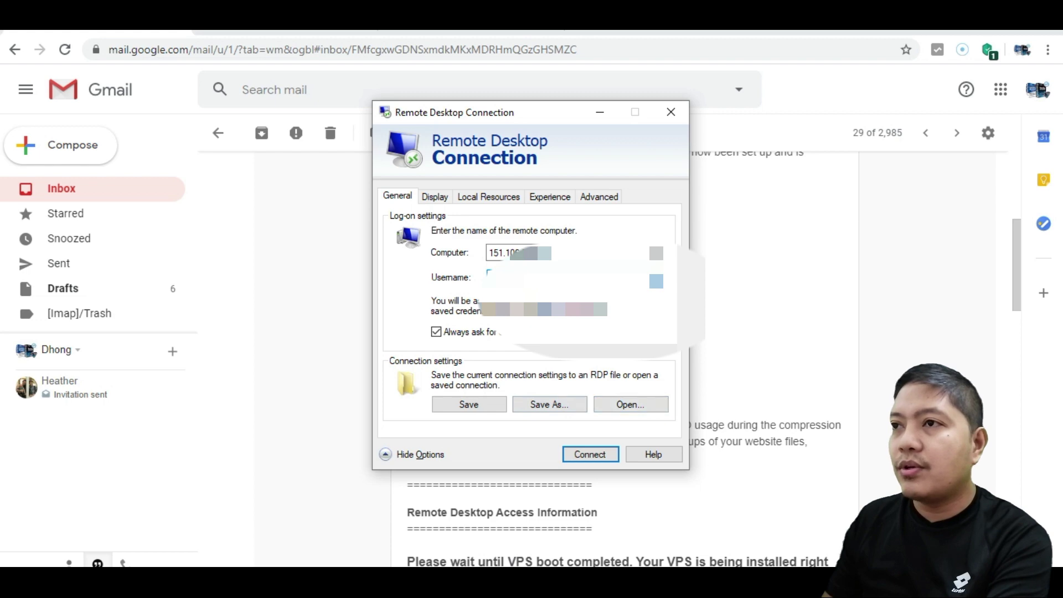
- Copy the login username from the Gmail message and enter it as the username in Remote Desktop Connection
{"action": "key", "text": "alt+Tab"}
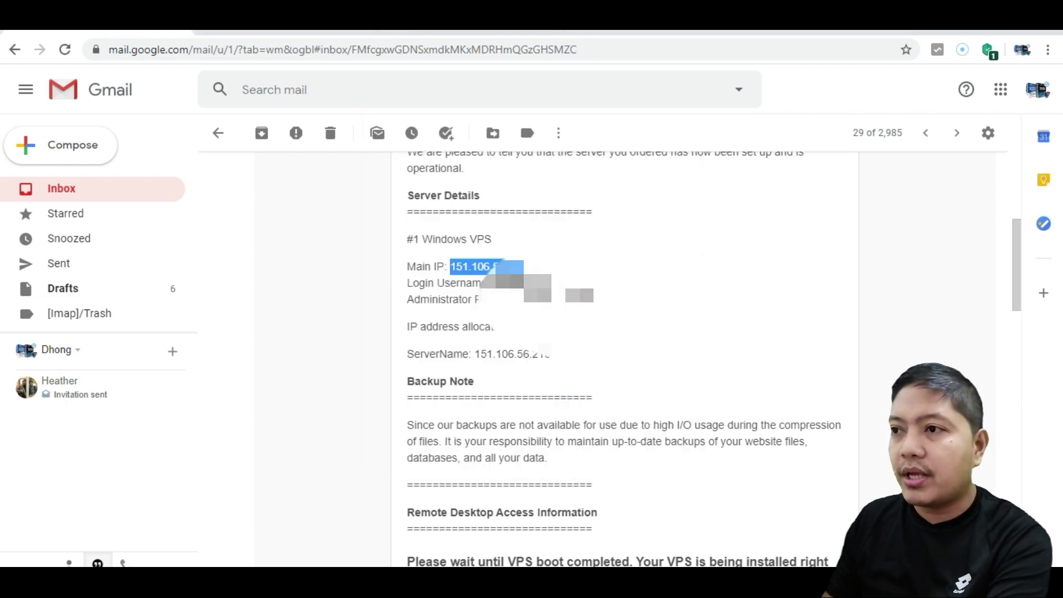
{"action": "double_click", "coordinate": [523, 281]}
{"action": "key", "text": "alt+Tab"}
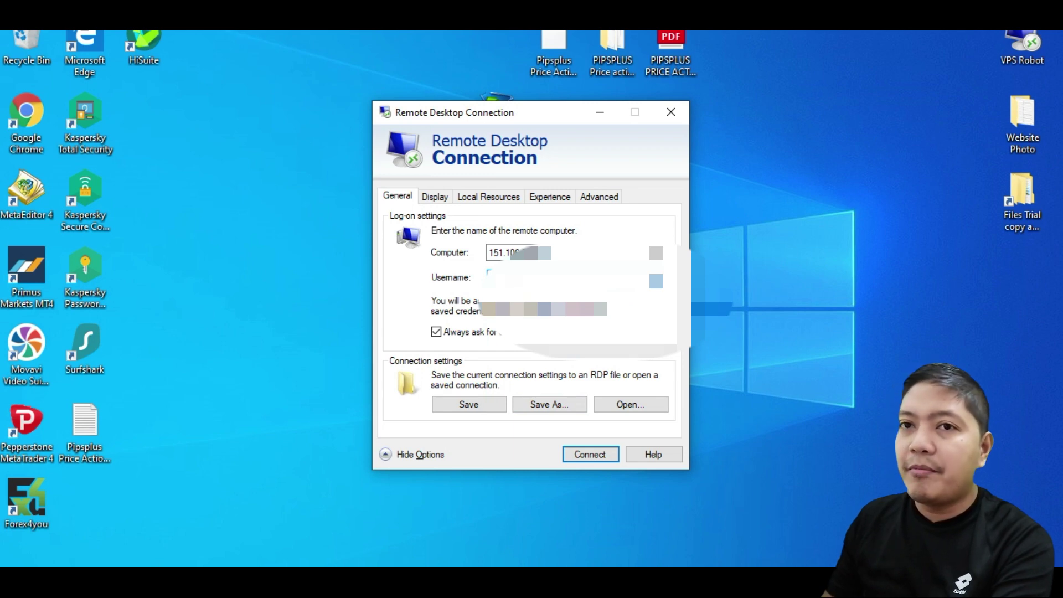
{"action": "key", "text": "alt+Tab"}
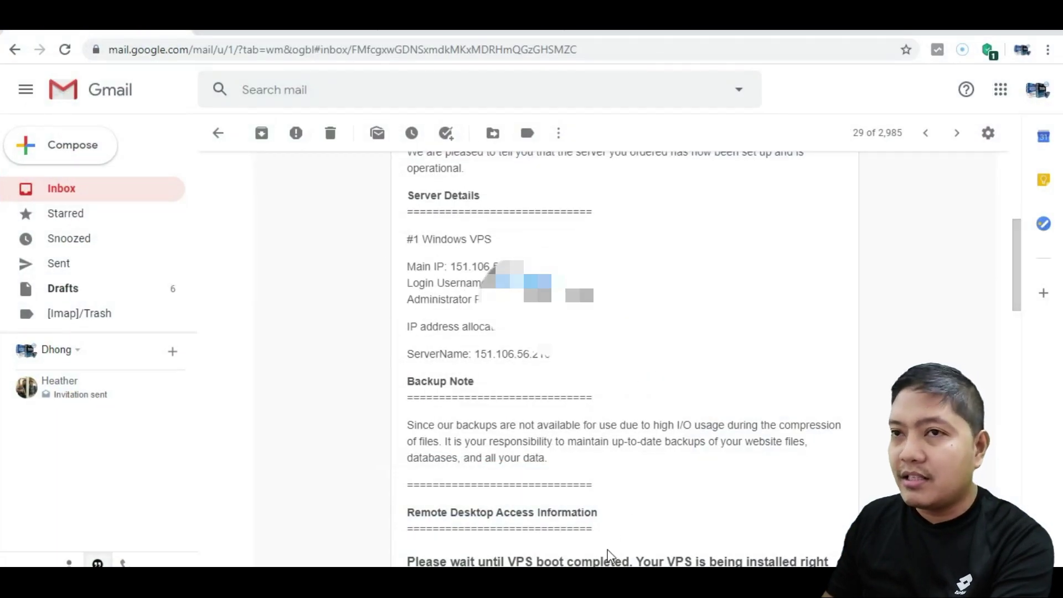
{"action": "key", "text": "alt+Tab"}
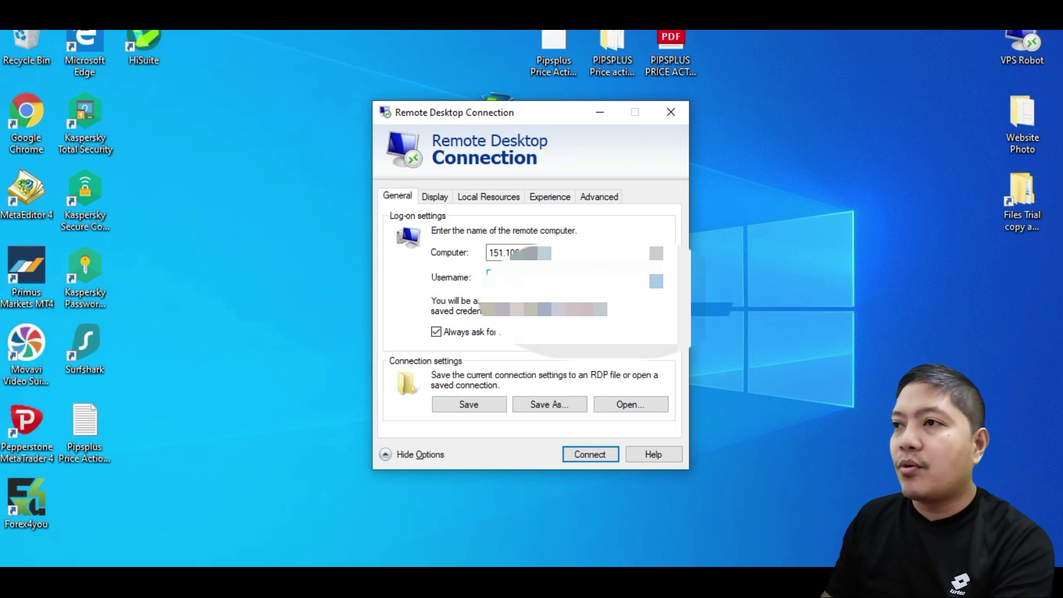
- Connect to the VPS by pasting the administrator password and accept the unverified certificate
{"action": "left_click", "coordinate": [589, 454]}
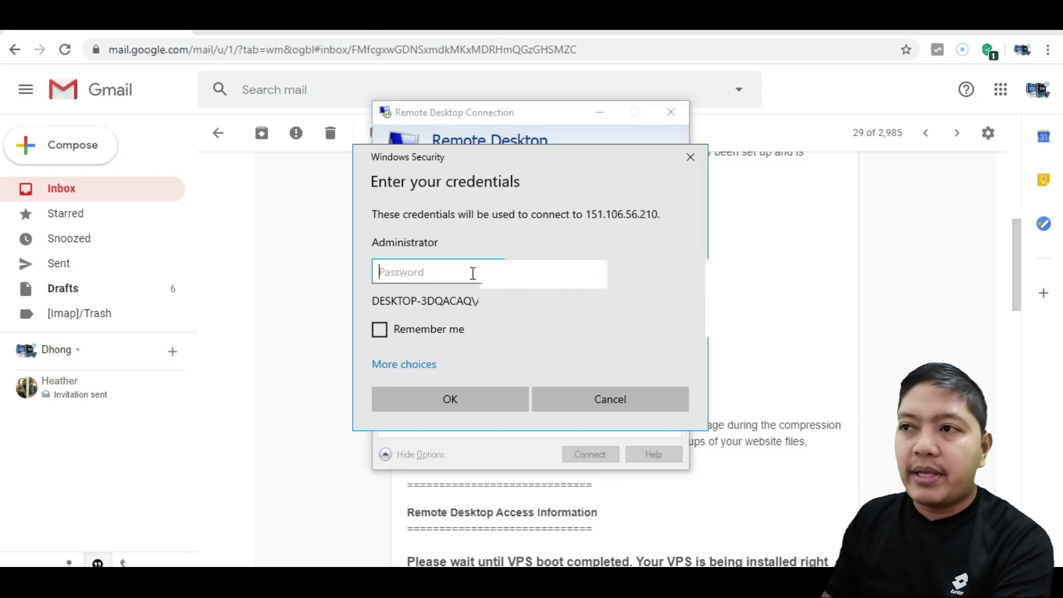
{"action": "key", "text": "ctrl+v"}
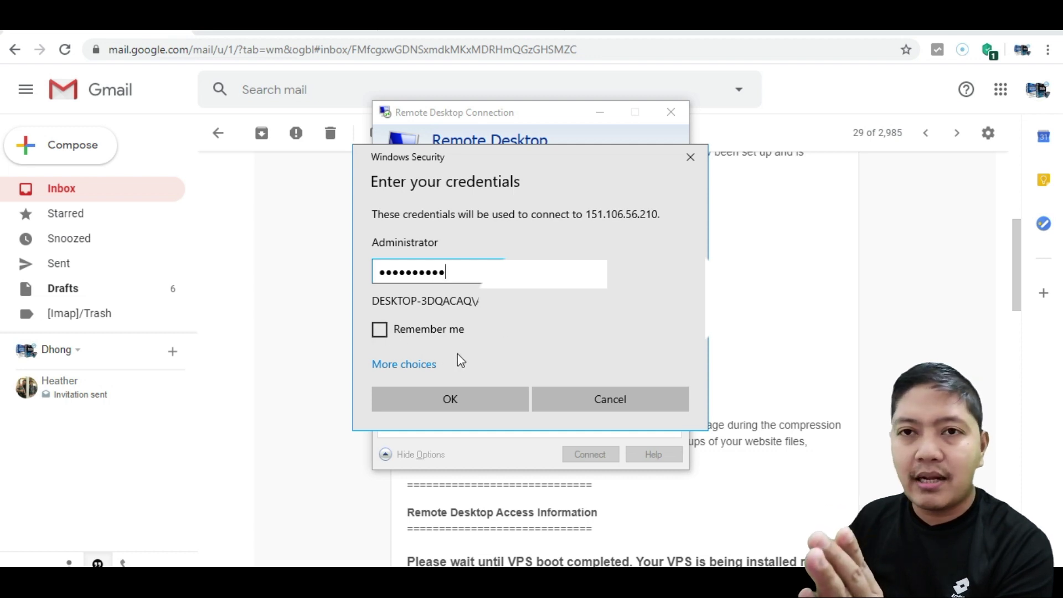
{"action": "left_click", "coordinate": [476, 400]}
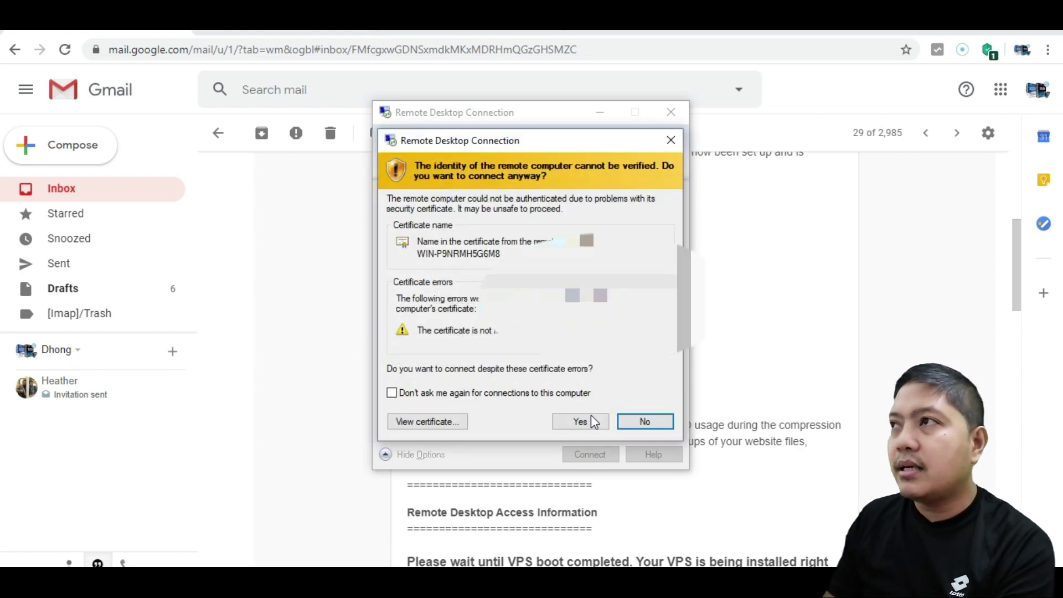
{"action": "left_click", "coordinate": [592, 421]}
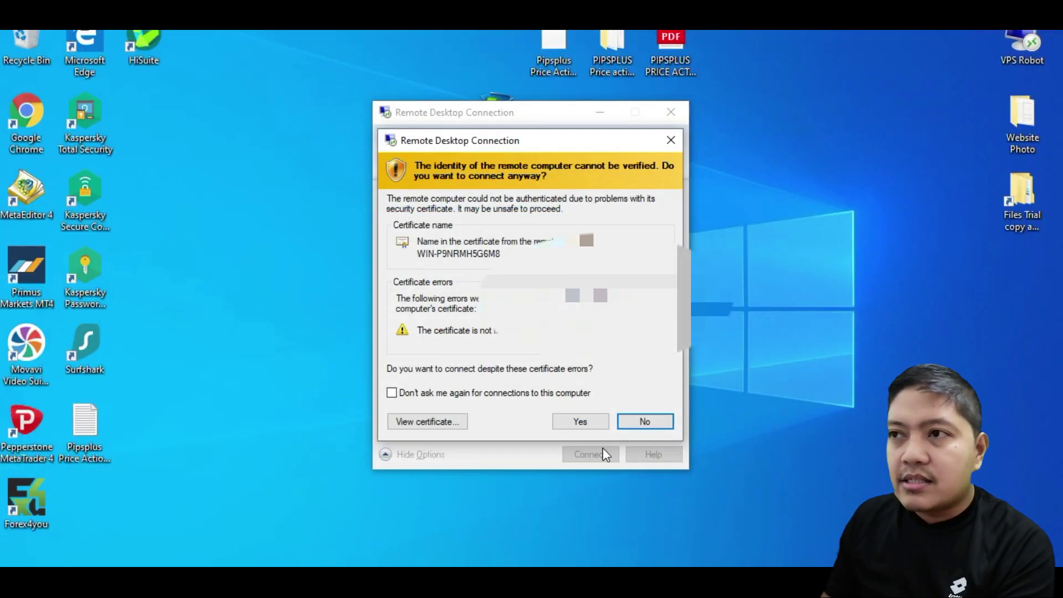
{"action": "left_click", "coordinate": [581, 421]}
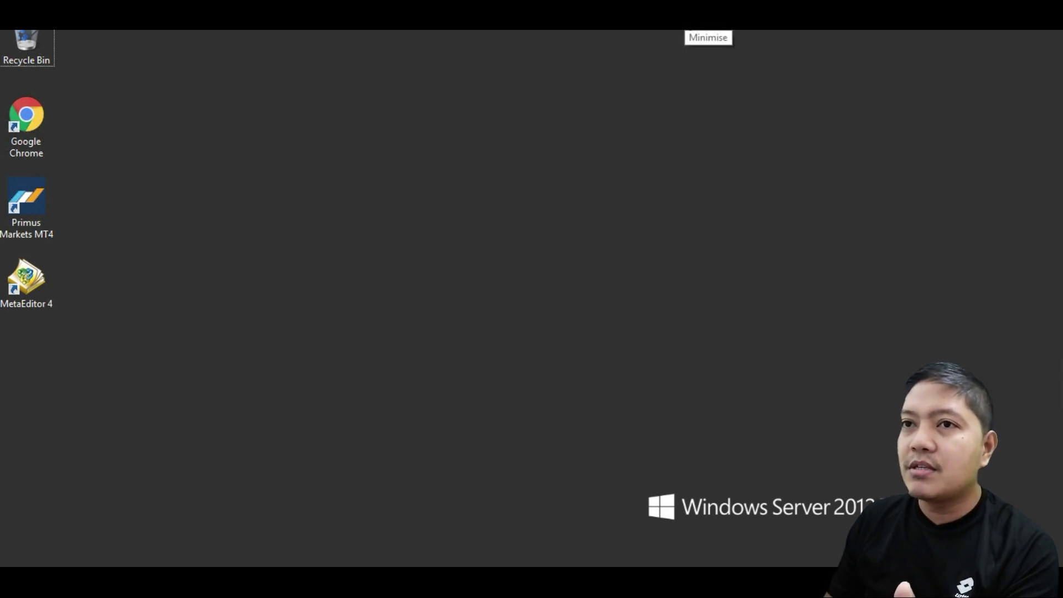
- Minimise the remote session, switch to the FXPrimus page in Chrome and keep its login session connected
{"action": "left_click", "coordinate": [706, 31]}
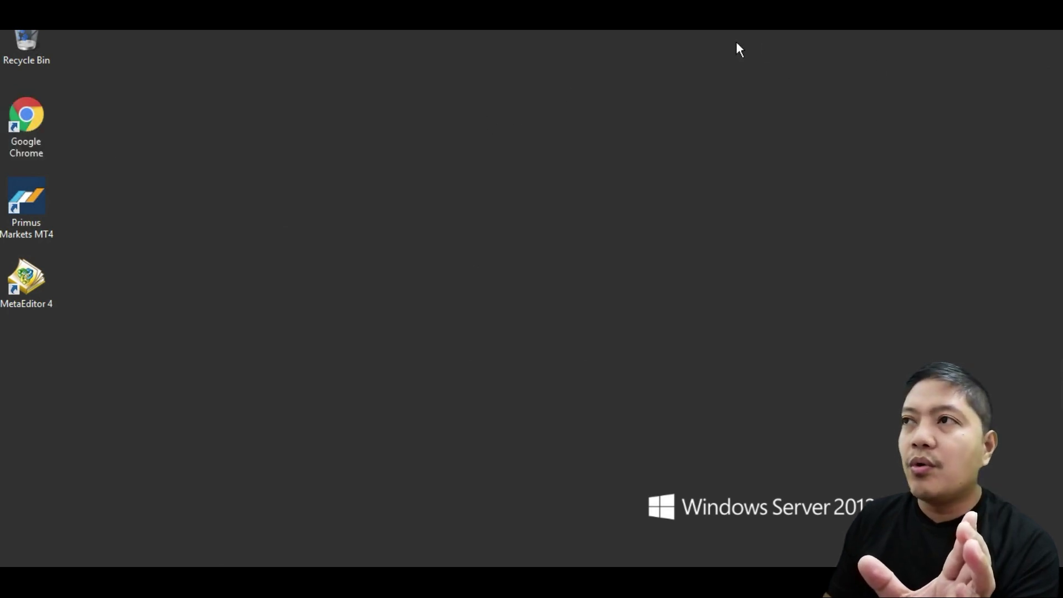
{"action": "left_click", "coordinate": [691, 31]}
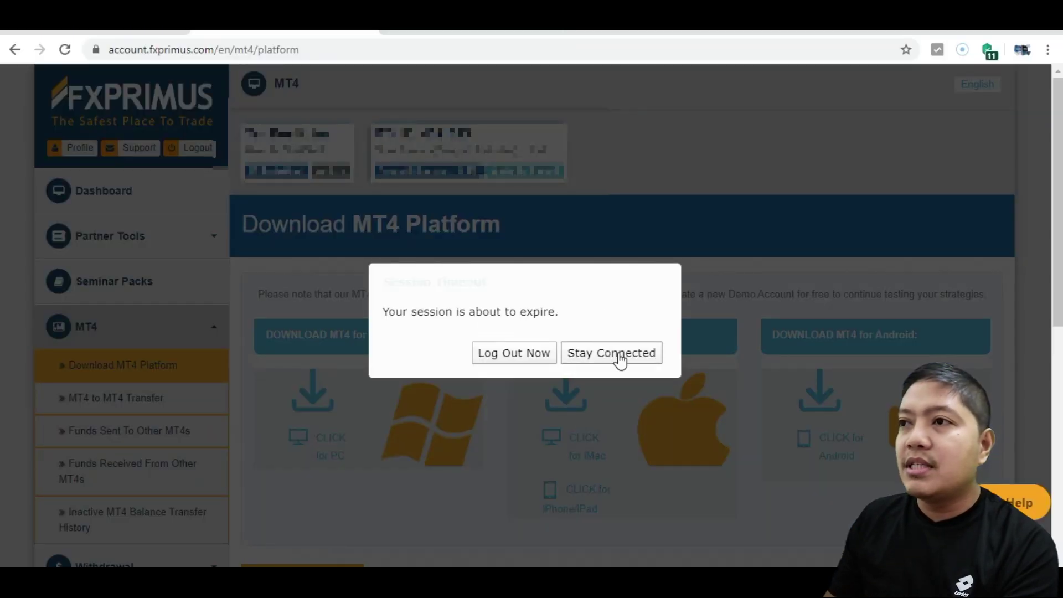
{"action": "left_click", "coordinate": [618, 358]}
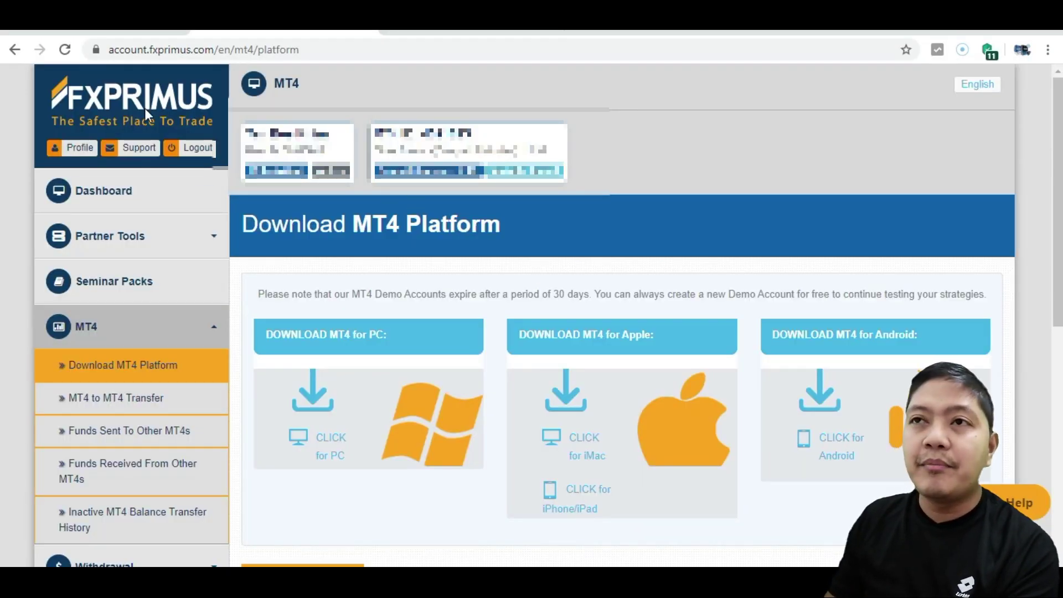
- Look over the MetaTrader download pages of FXPrimus and Pepperstone
{"action": "scroll", "coordinate": [467, 149], "scroll_direction": "down", "scroll_amount": 2}
{"action": "scroll", "coordinate": [467, 149], "scroll_direction": "up", "scroll_amount": 2}
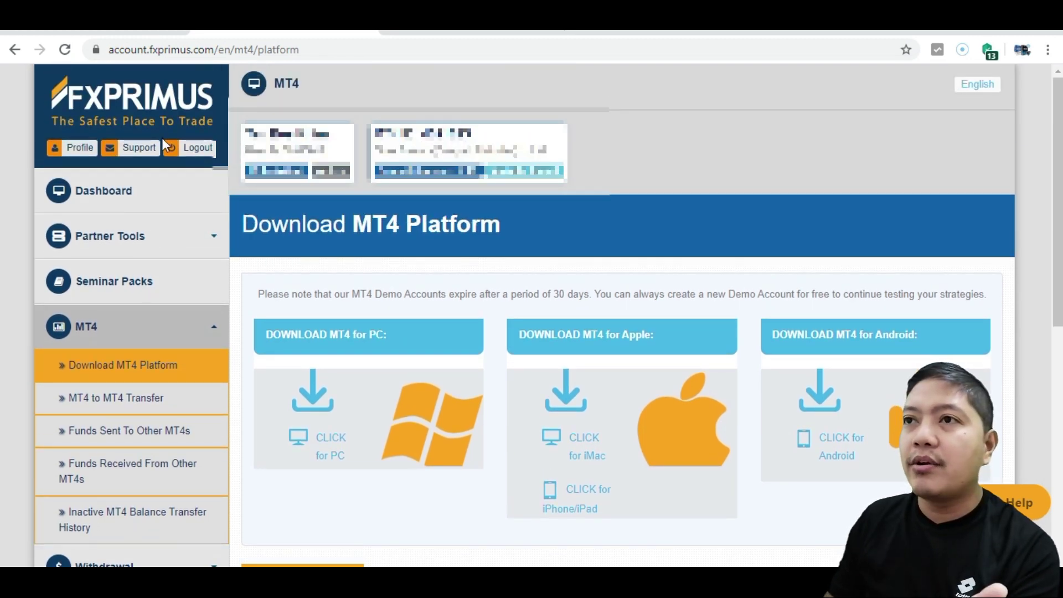
{"action": "left_click", "coordinate": [470, 28]}
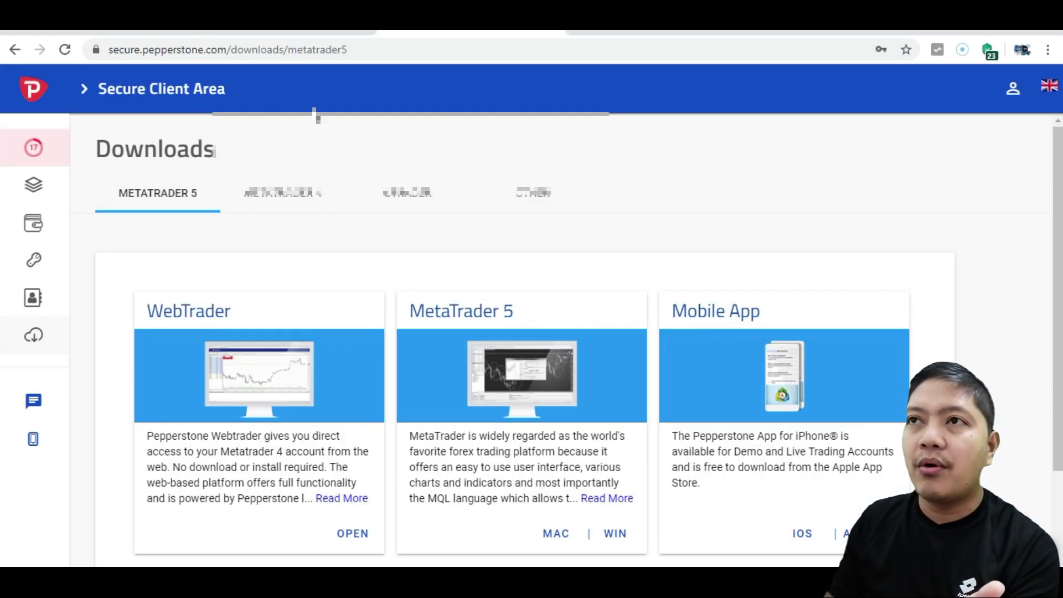
{"action": "left_click", "coordinate": [299, 31]}
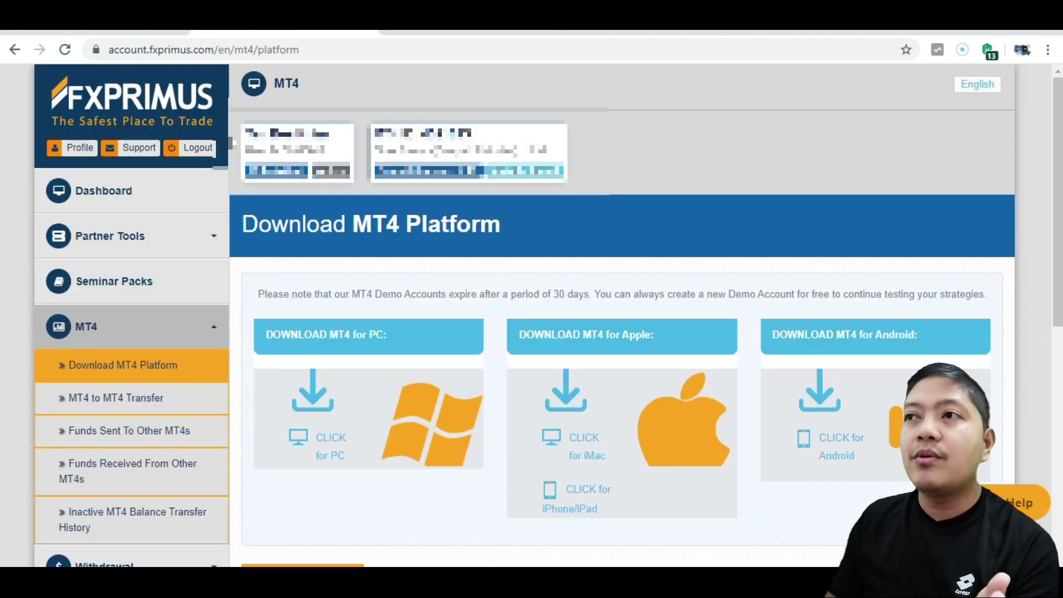
{"action": "scroll", "coordinate": [604, 237], "scroll_direction": "down", "scroll_amount": 1}
{"action": "scroll", "coordinate": [604, 238], "scroll_direction": "up", "scroll_amount": 1}
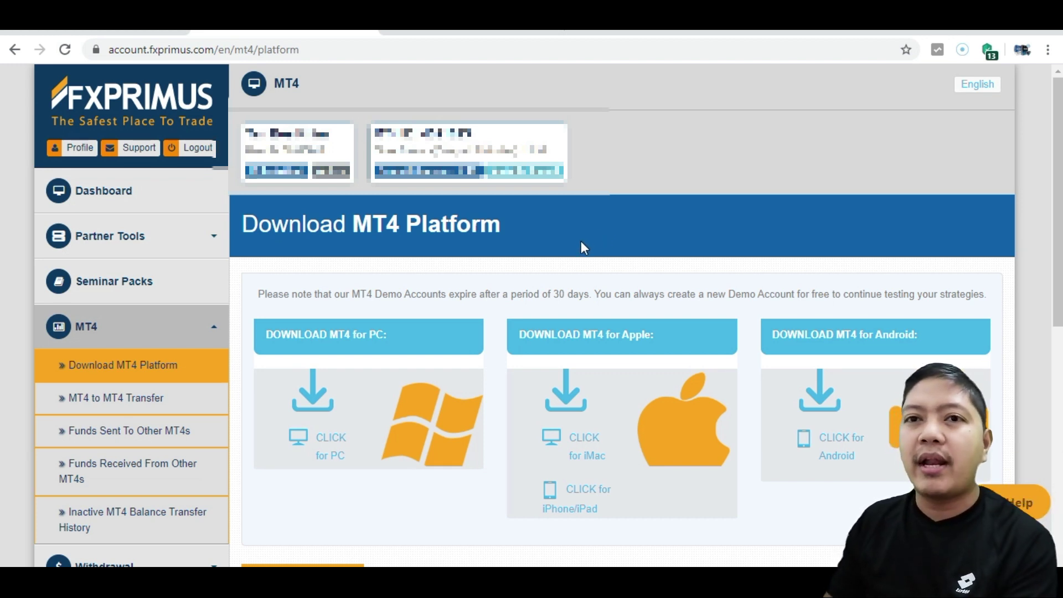
- Download the MT4 platform for PC from the FXPrimus page
{"action": "scroll", "coordinate": [599, 293], "scroll_direction": "down", "scroll_amount": 1}
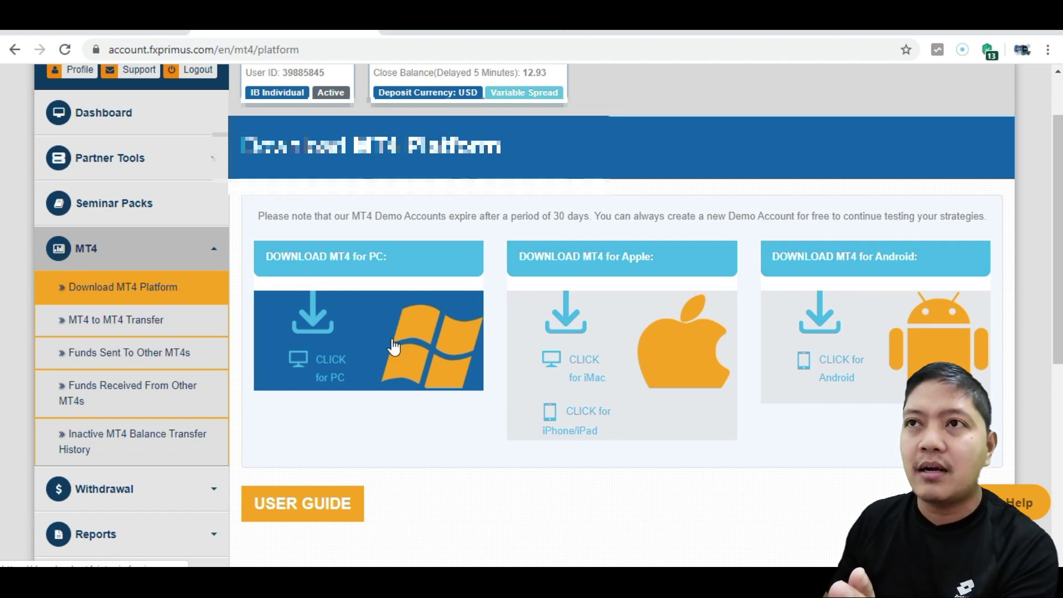
{"action": "scroll", "coordinate": [396, 350], "scroll_direction": "up", "scroll_amount": 2}
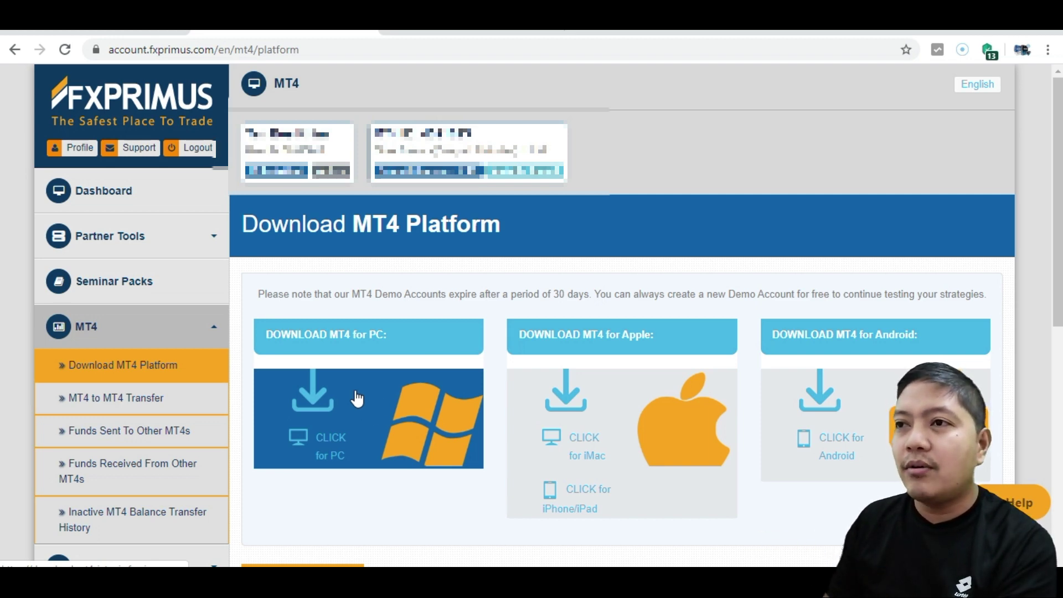
{"action": "scroll", "coordinate": [363, 435], "scroll_direction": "down", "scroll_amount": 1}
{"action": "left_click", "coordinate": [366, 352]}
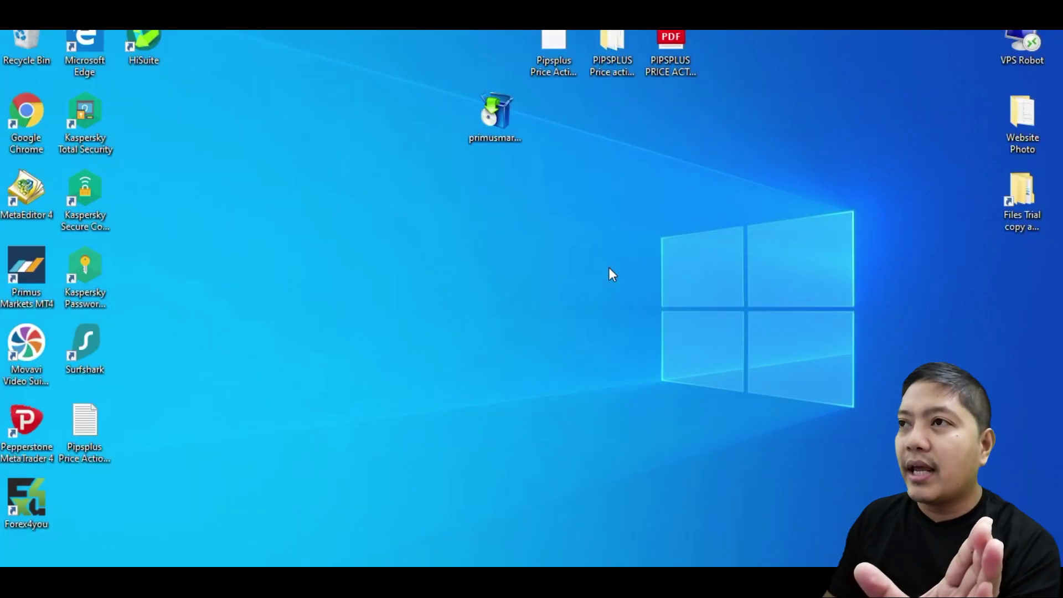
- Copy the primusmarkets4setup installer from the local desktop and paste it onto the VPS desktop
{"action": "left_click", "coordinate": [510, 148]}
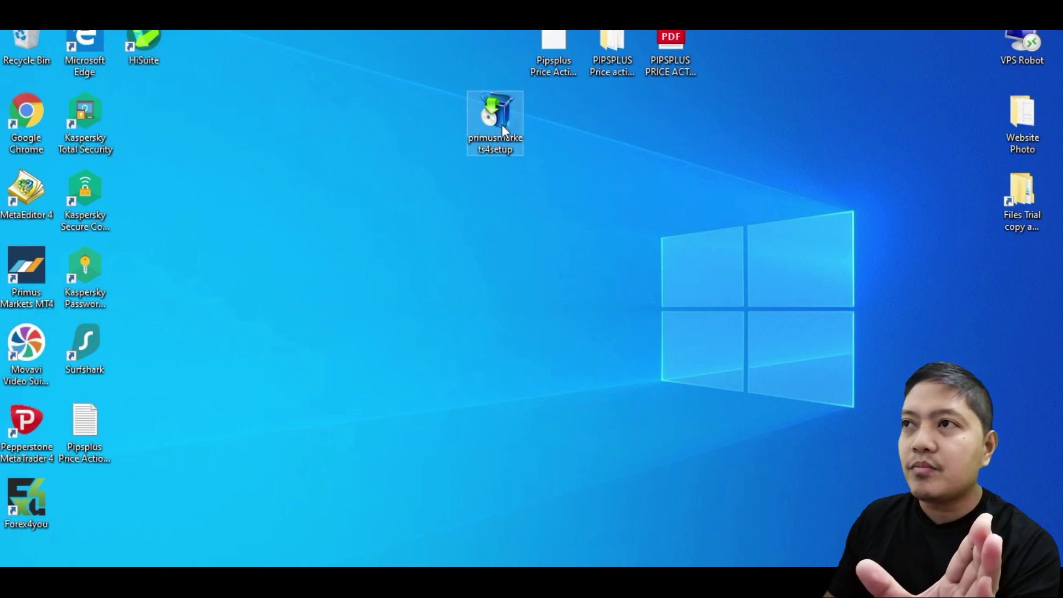
{"action": "double_click", "coordinate": [496, 128]}
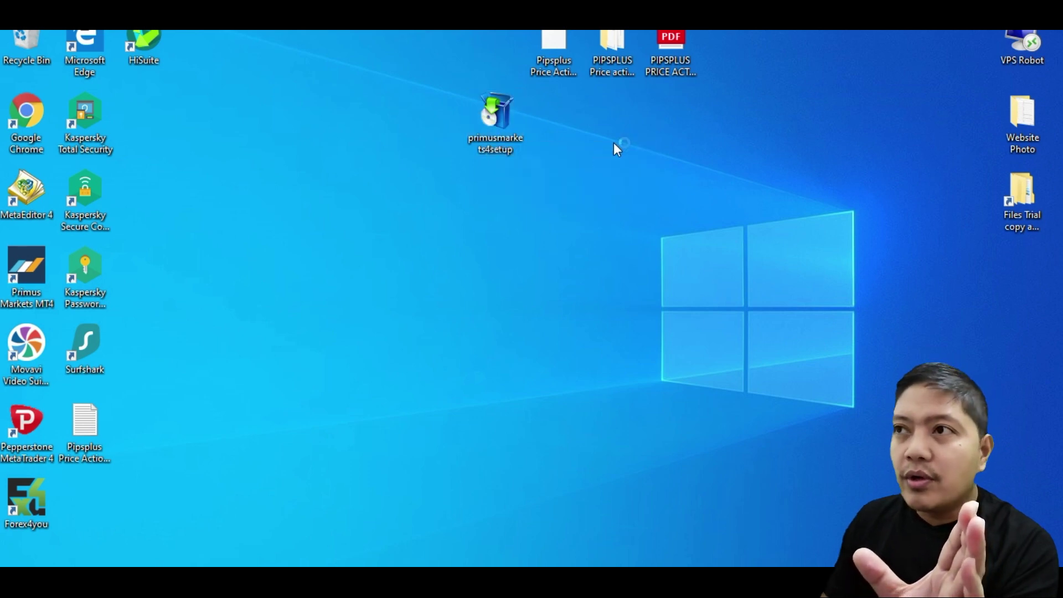
{"action": "right_click", "coordinate": [497, 114]}
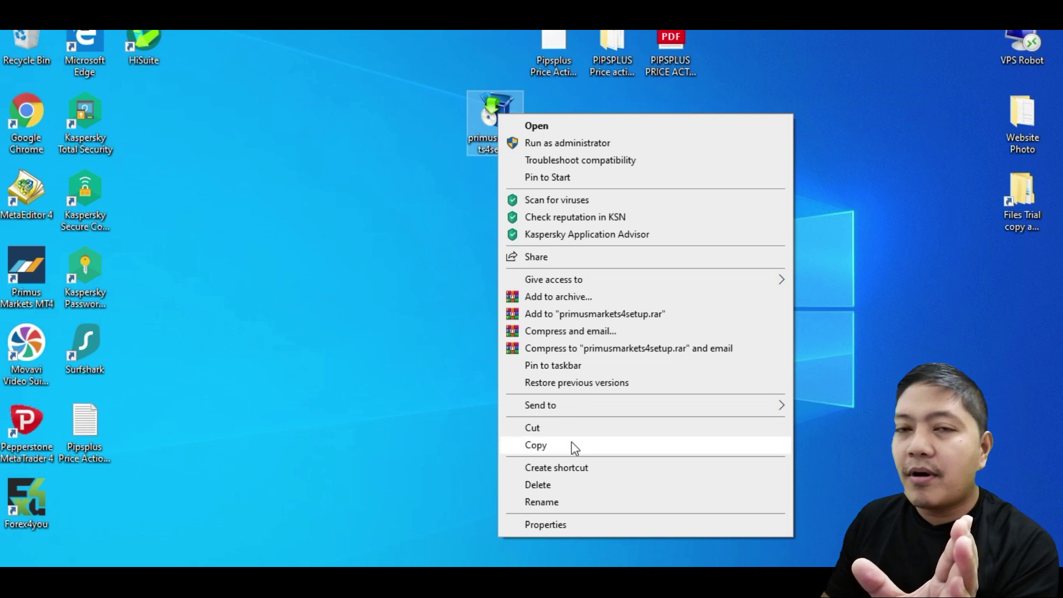
{"action": "left_click", "coordinate": [571, 445]}
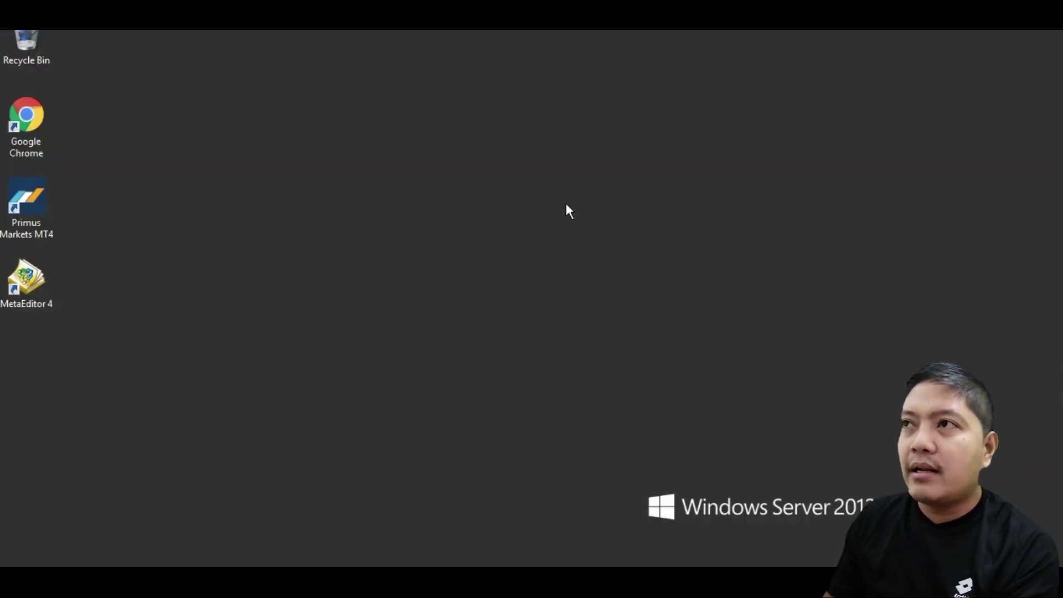
{"action": "right_click", "coordinate": [529, 155]}
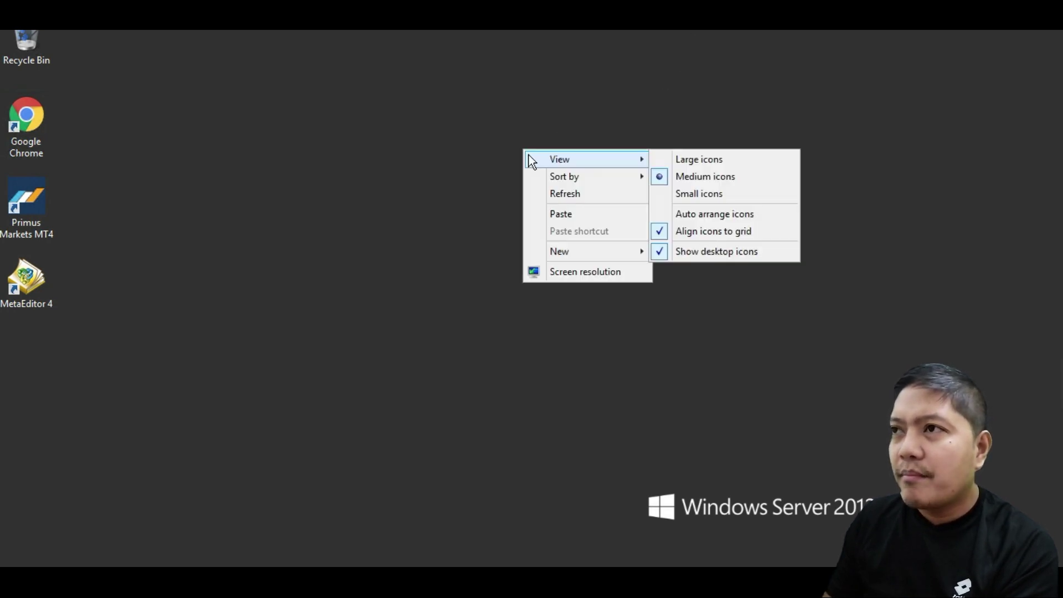
{"action": "left_click", "coordinate": [570, 214]}
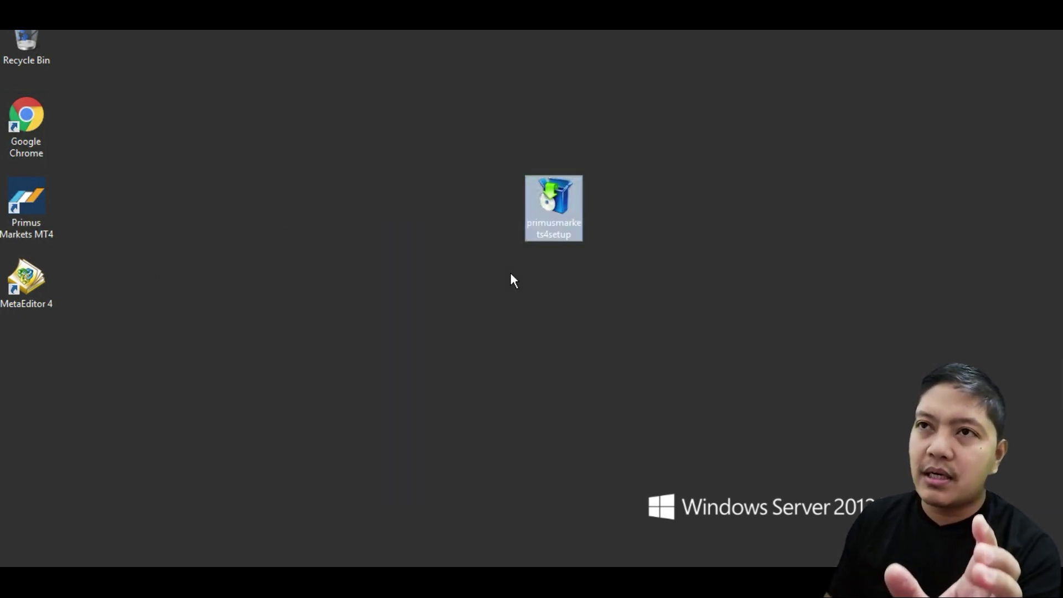
{"action": "left_click", "coordinate": [696, 273]}
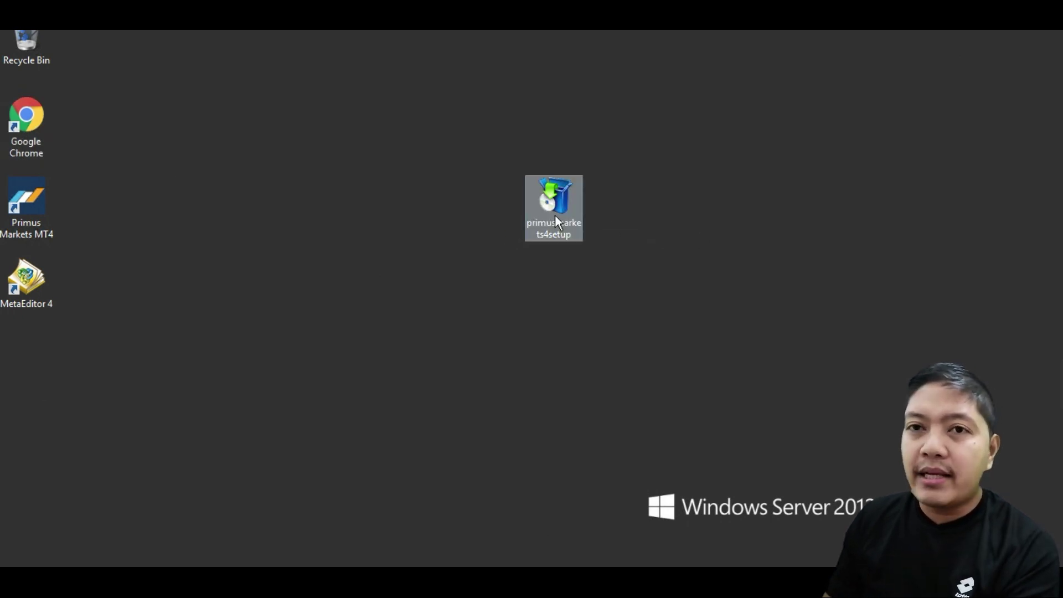
- Start the Primus Markets MT4 setup on the VPS, accept its license agreement and cancel the installation while it is running
{"action": "double_click", "coordinate": [556, 201]}
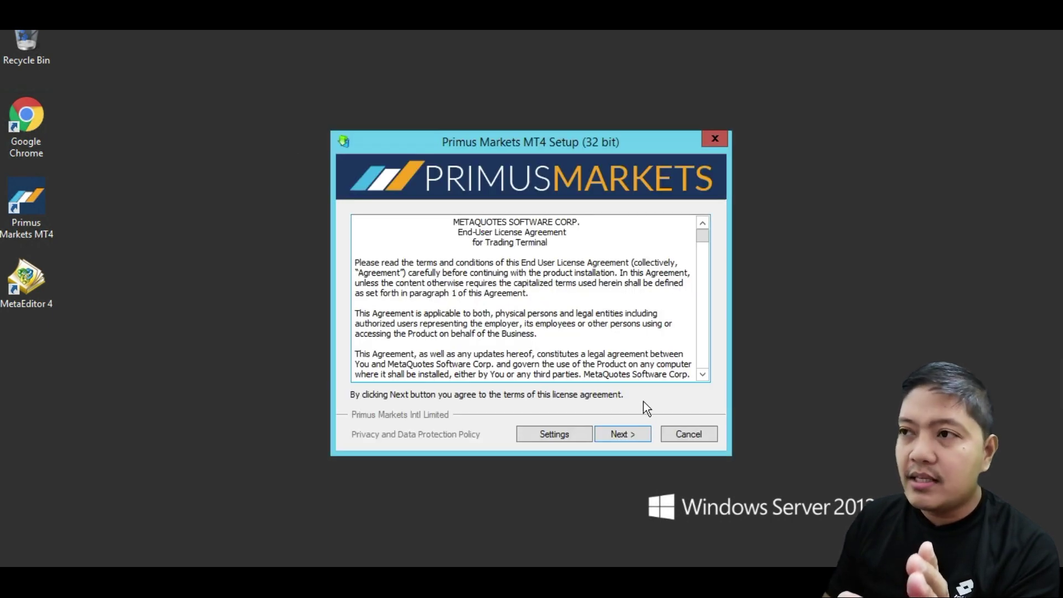
{"action": "left_click", "coordinate": [614, 435]}
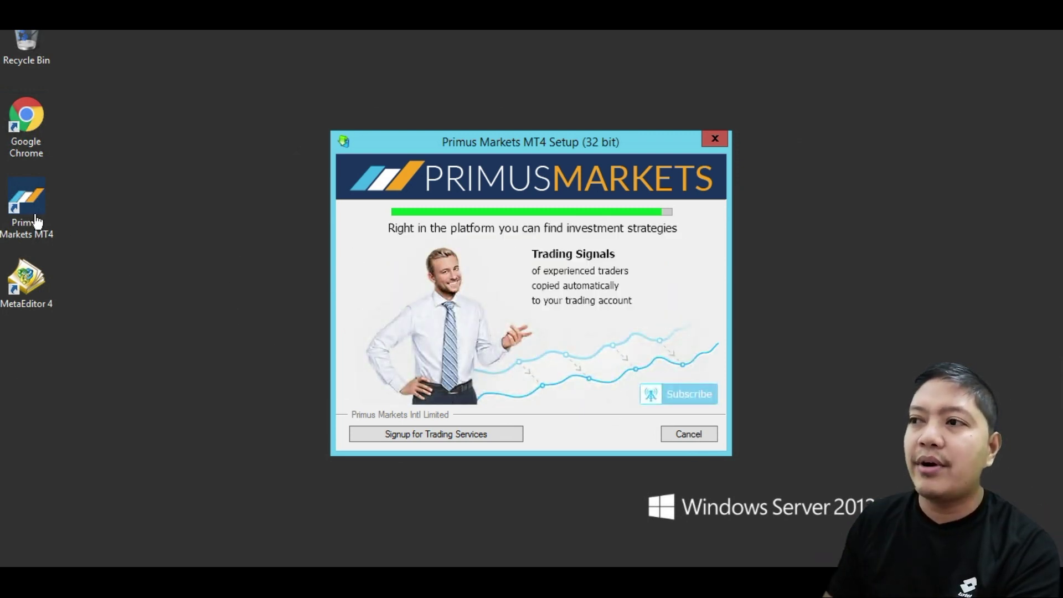
{"action": "left_click", "coordinate": [694, 435]}
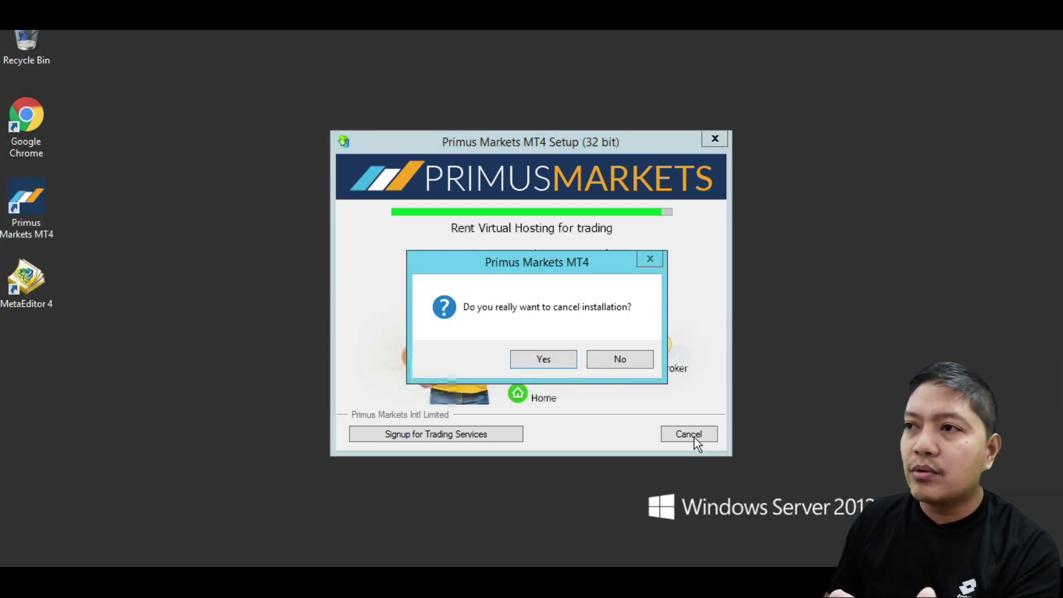
{"action": "left_click", "coordinate": [549, 361]}
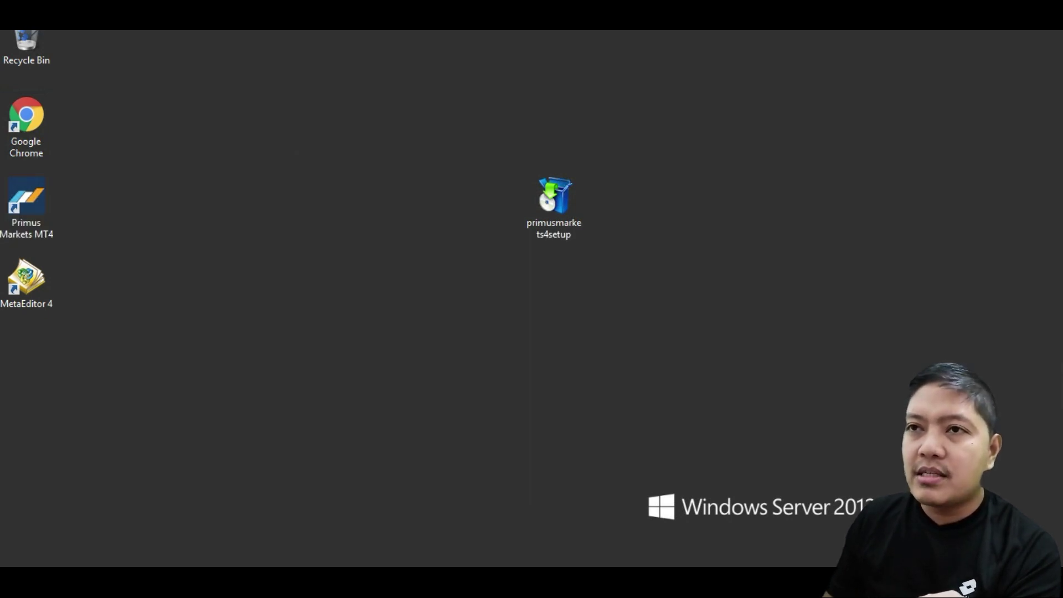
- Open Primus Markets MT4 on the VPS and look over its charts and running Expert Advisor
{"action": "left_click", "coordinate": [49, 217]}
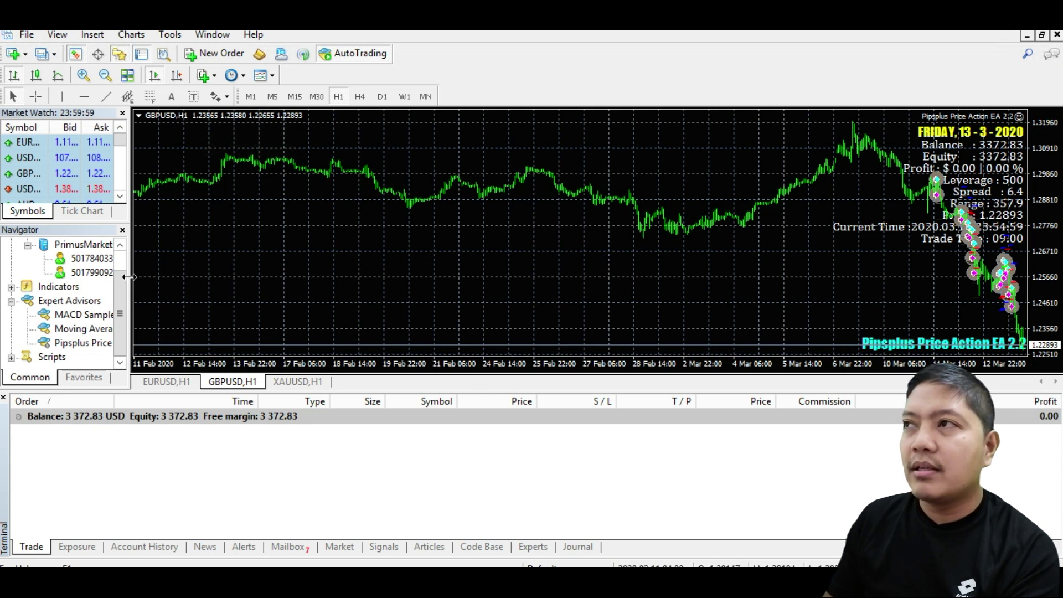
{"action": "left_click_drag", "start_coordinate": [875, 288], "coordinate": [477, 324]}
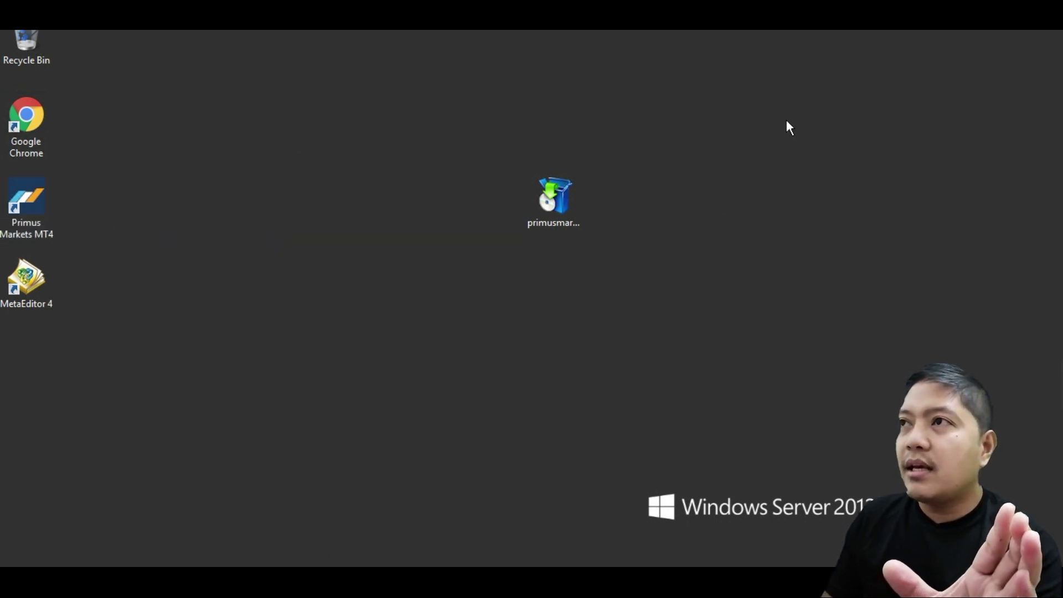
- Return to the local desktop and arrange the Pipsplus EA file, preset files folder and PDF in a row beside the installer
{"action": "left_click", "coordinate": [696, 31]}
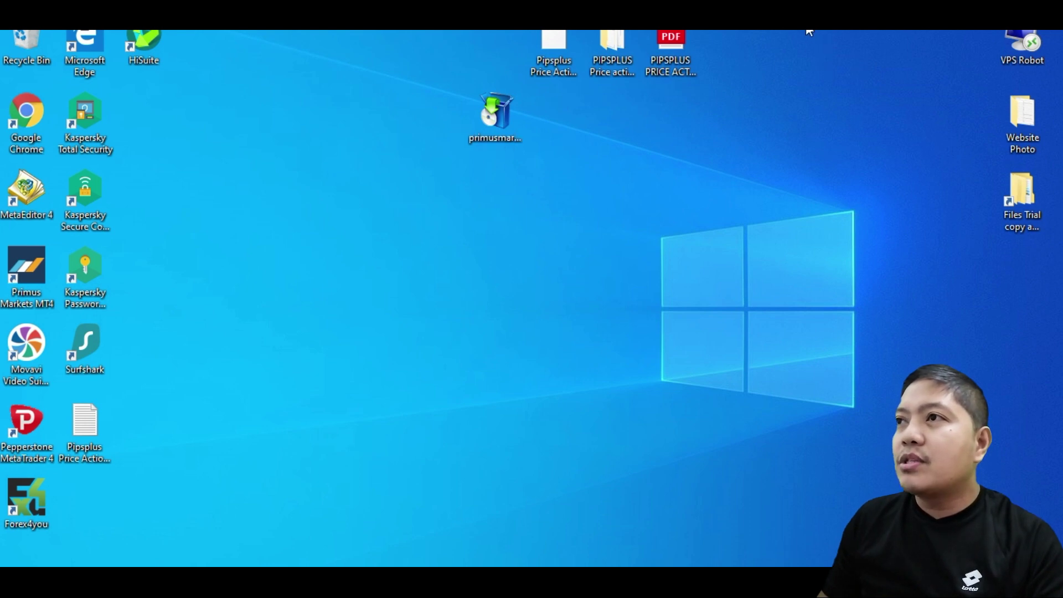
{"action": "left_click_drag", "start_coordinate": [676, 49], "coordinate": [675, 95]}
{"action": "left_click_drag", "start_coordinate": [618, 51], "coordinate": [622, 119]}
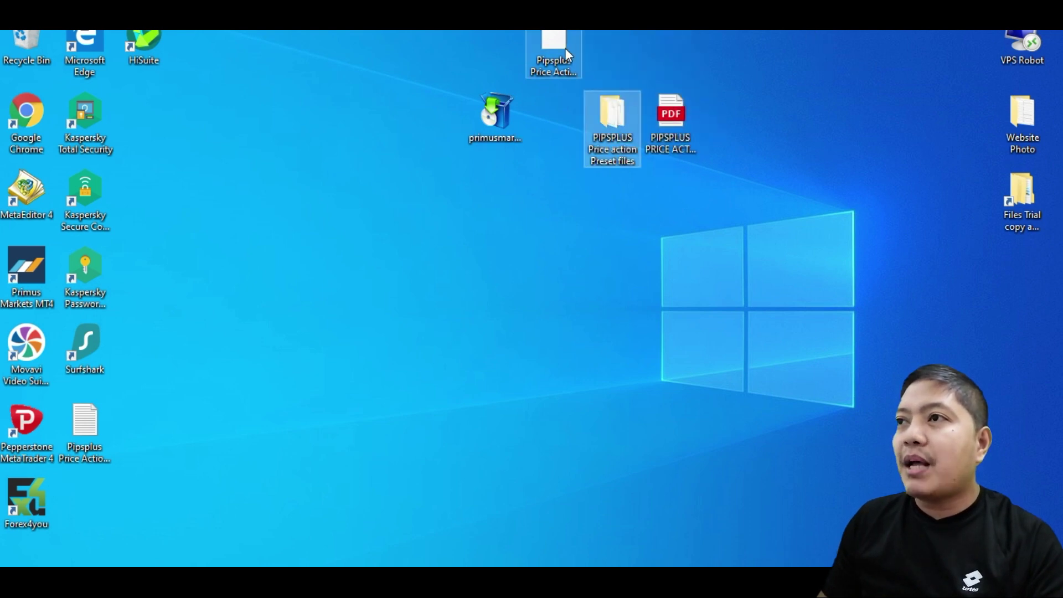
{"action": "left_click_drag", "start_coordinate": [565, 48], "coordinate": [565, 114]}
{"action": "left_click_drag", "start_coordinate": [683, 128], "coordinate": [720, 127]}
{"action": "left_click_drag", "start_coordinate": [633, 132], "coordinate": [689, 133]}
{"action": "left_click_drag", "start_coordinate": [577, 134], "coordinate": [635, 134]}
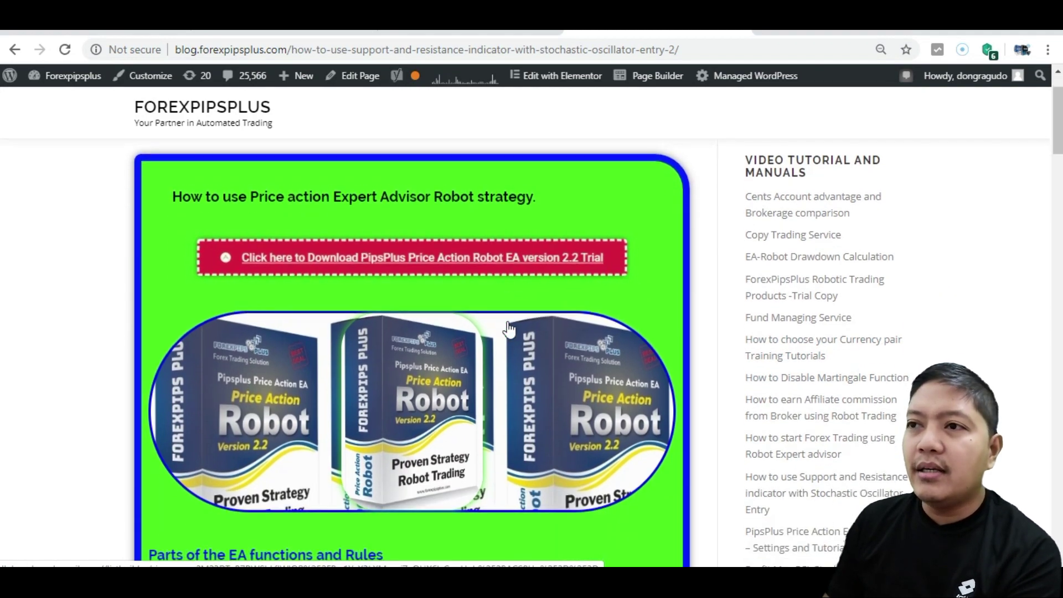
- Look through the ForexPipsPlus blog page on the Price Action robot, from the trial download link to the live trading videos
{"action": "scroll", "coordinate": [499, 335], "scroll_direction": "down", "scroll_amount": 15}
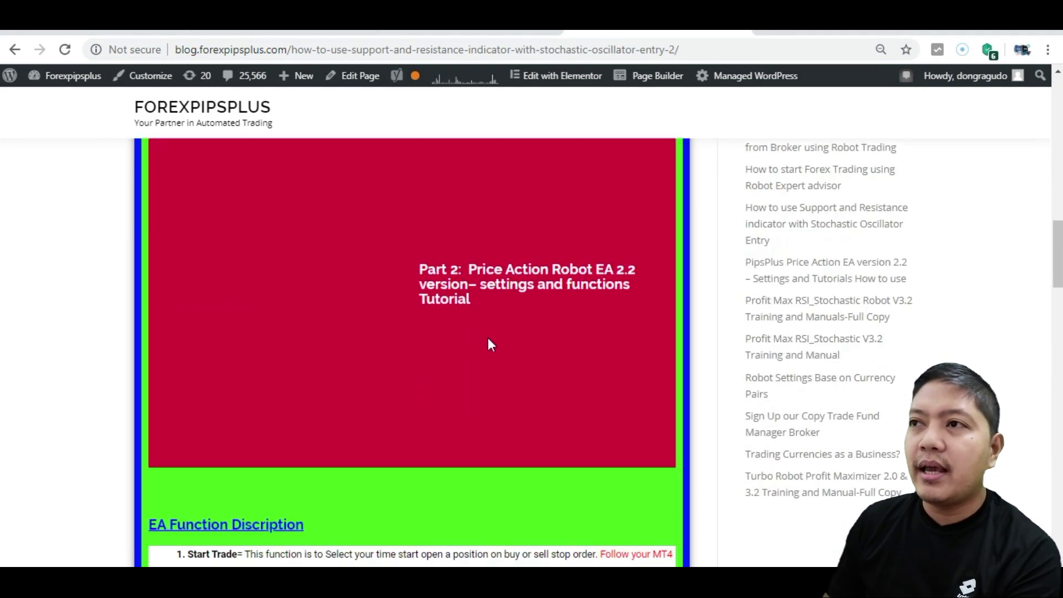
{"action": "scroll", "coordinate": [487, 337], "scroll_direction": "down", "scroll_amount": 4}
{"action": "scroll", "coordinate": [510, 334], "scroll_direction": "up", "scroll_amount": 8}
{"action": "scroll", "coordinate": [570, 419], "scroll_direction": "down", "scroll_amount": 2}
{"action": "scroll", "coordinate": [569, 419], "scroll_direction": "down", "scroll_amount": 1}
{"action": "scroll", "coordinate": [598, 382], "scroll_direction": "down", "scroll_amount": 15}
{"action": "scroll", "coordinate": [572, 375], "scroll_direction": "down", "scroll_amount": 17}
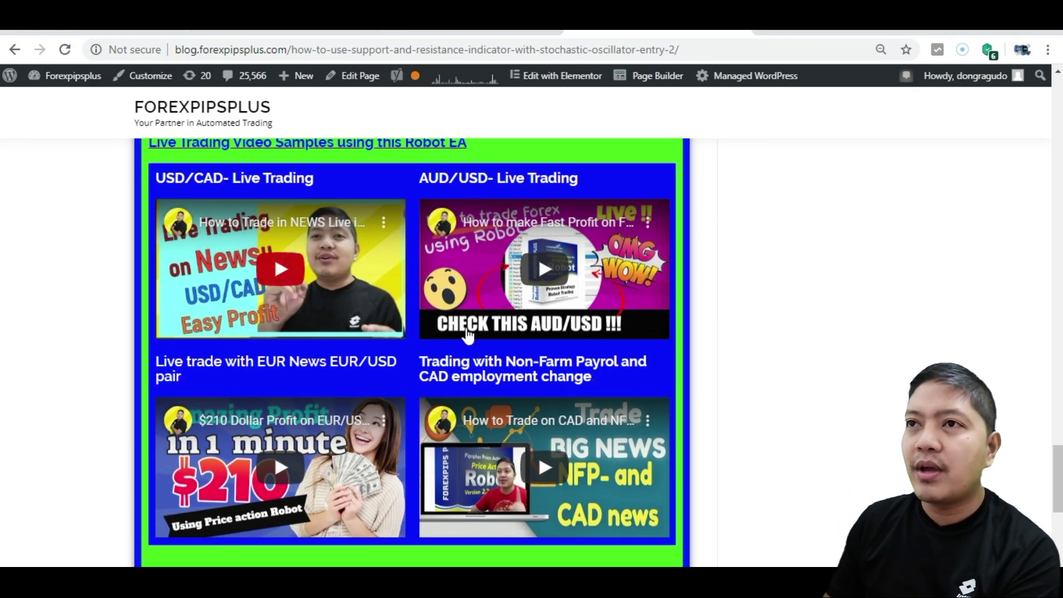
{"action": "scroll", "coordinate": [425, 313], "scroll_direction": "down", "scroll_amount": 2}
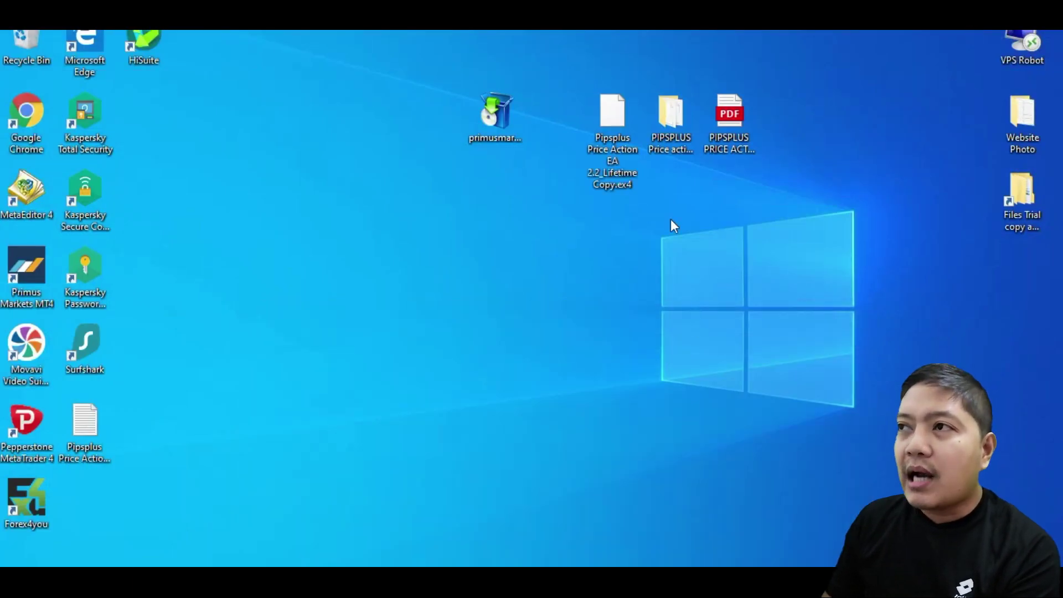
- Open the PIPSPLUS Price action Preset files folder on the local desktop, view its contents and close it
{"action": "left_click", "coordinate": [679, 126]}
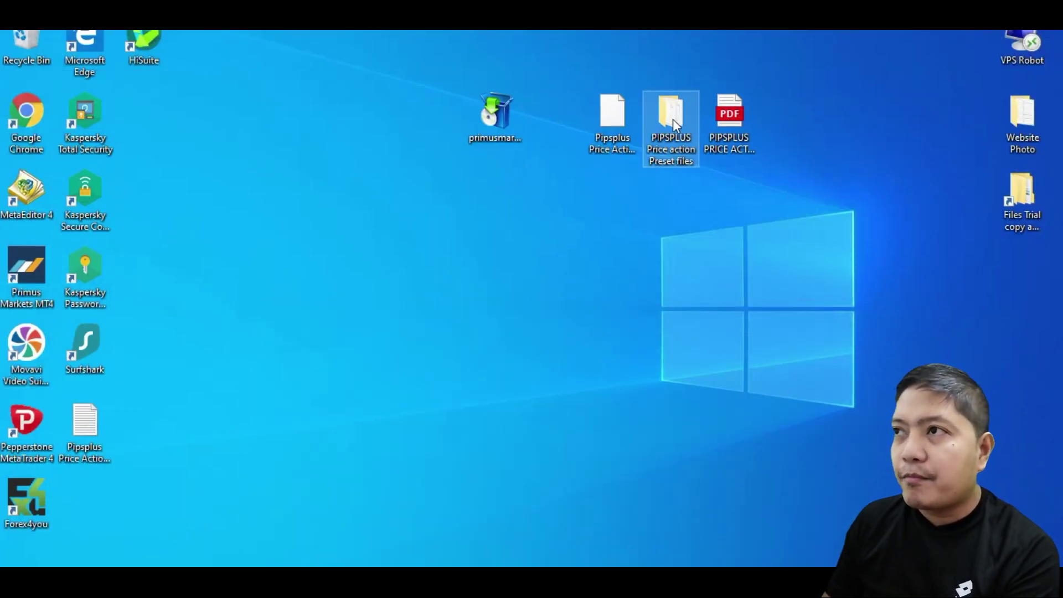
{"action": "double_click", "coordinate": [673, 119]}
{"action": "left_click", "coordinate": [911, 62]}
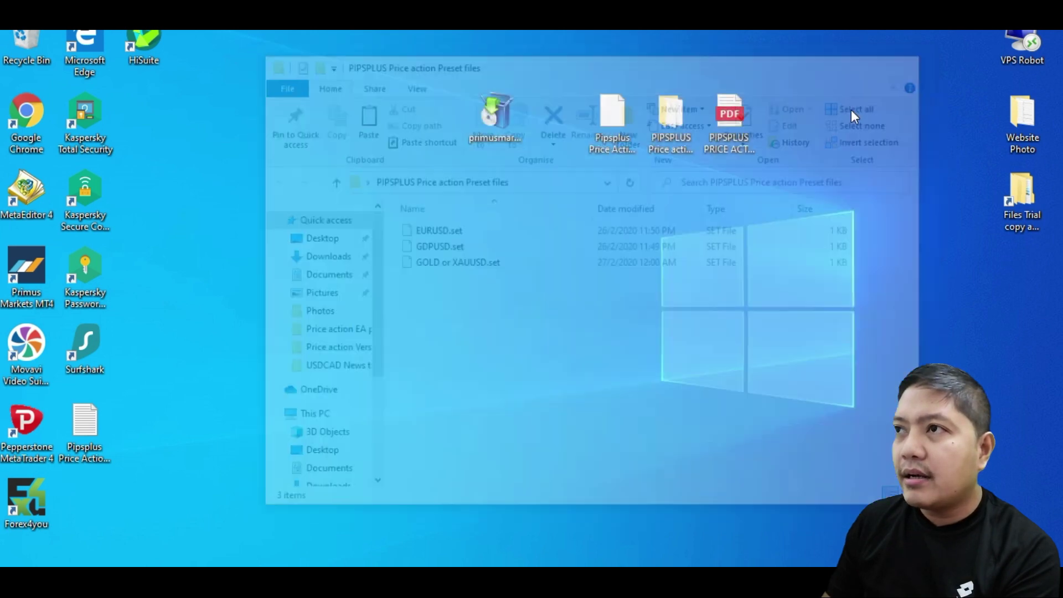
- Copy the Pipsplus Price Action EA 2.2_Lifetime Copy.ex4 file together with the PIPSPLUS Price action Preset files folder
{"action": "left_click", "coordinate": [619, 113]}
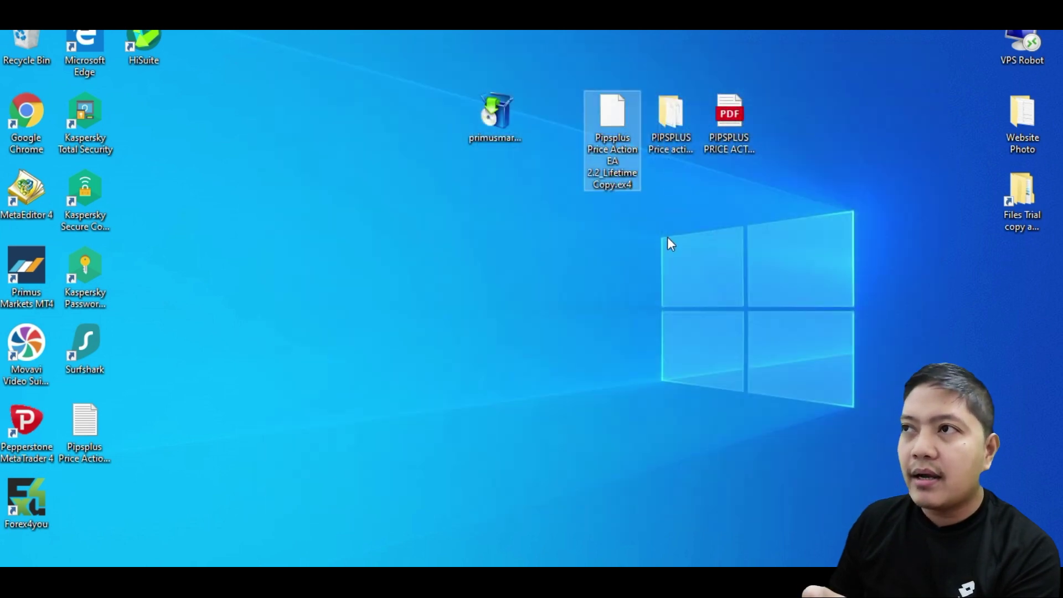
{"action": "left_click", "coordinate": [683, 195]}
{"action": "left_click", "coordinate": [606, 121]}
{"action": "left_click", "coordinate": [666, 119], "text": "ctrl"}
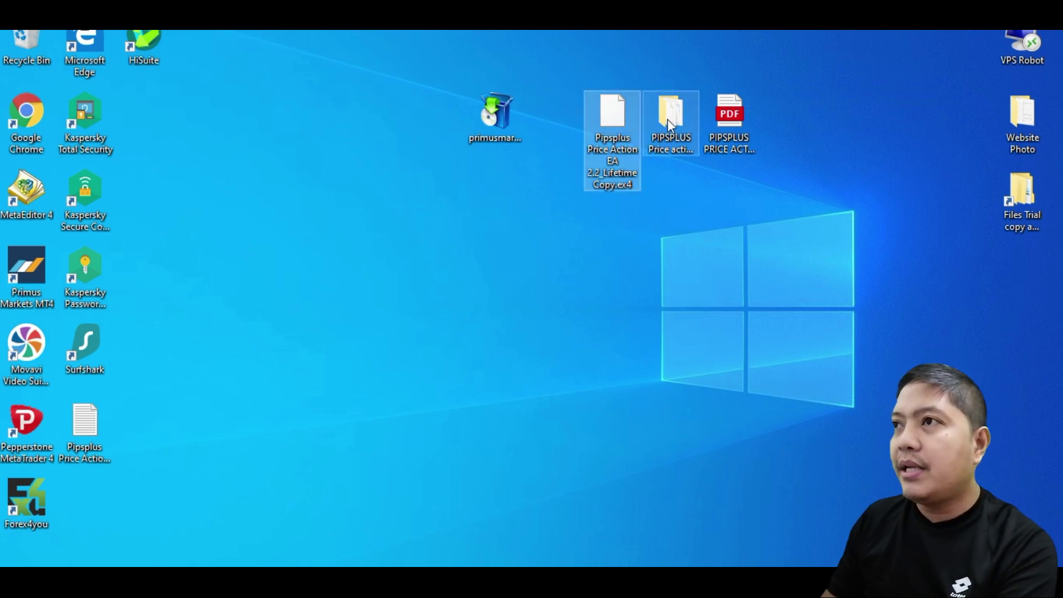
{"action": "right_click", "coordinate": [667, 118]}
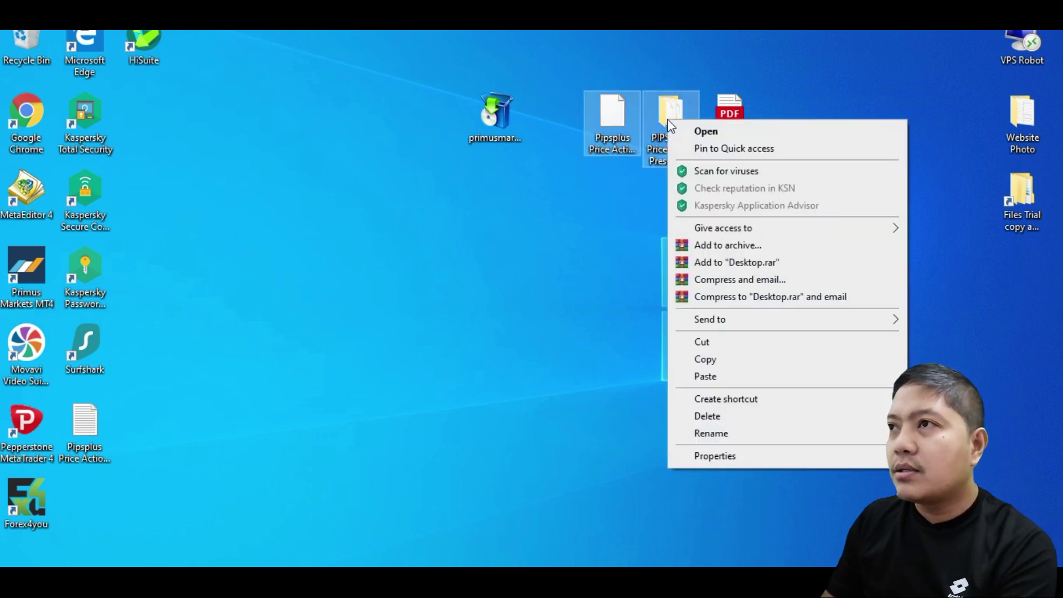
{"action": "left_click", "coordinate": [602, 114]}
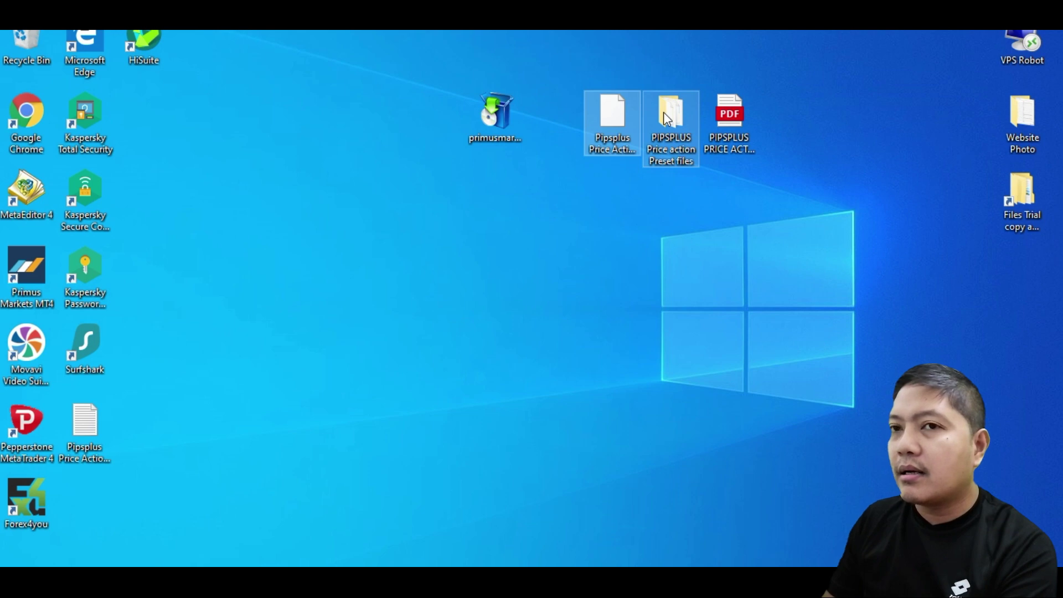
{"action": "right_click", "coordinate": [664, 113]}
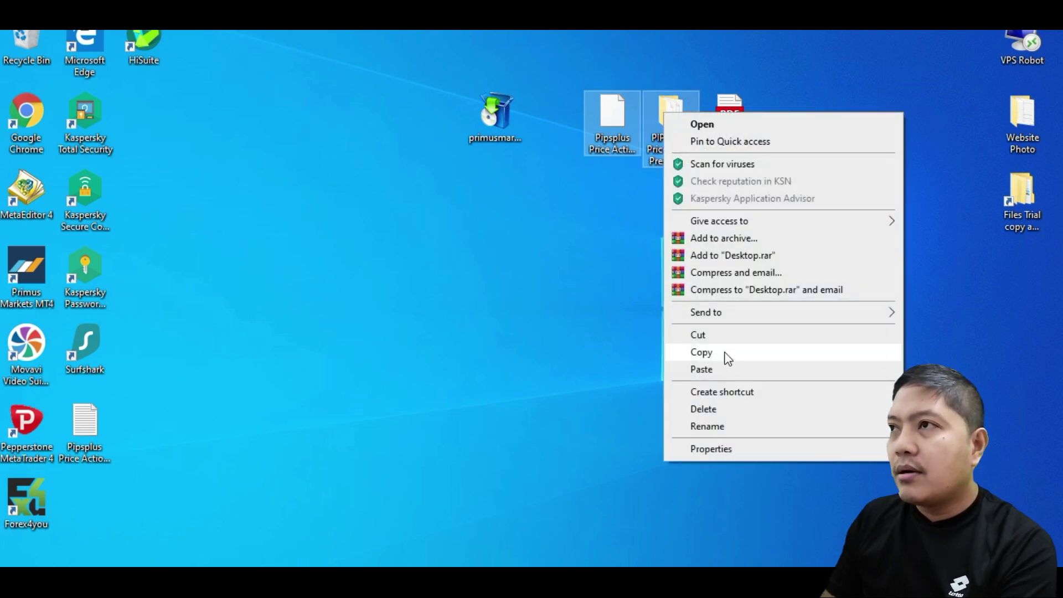
{"action": "left_click", "coordinate": [701, 352]}
- Switch to the VPS session, move the installer icon aside and paste the copied EA file and preset folder onto its desktop
{"action": "key", "text": "alt+Tab"}
{"action": "left_click_drag", "start_coordinate": [583, 259], "coordinate": [735, 174]}
{"action": "left_click_drag", "start_coordinate": [550, 201], "coordinate": [695, 190]}
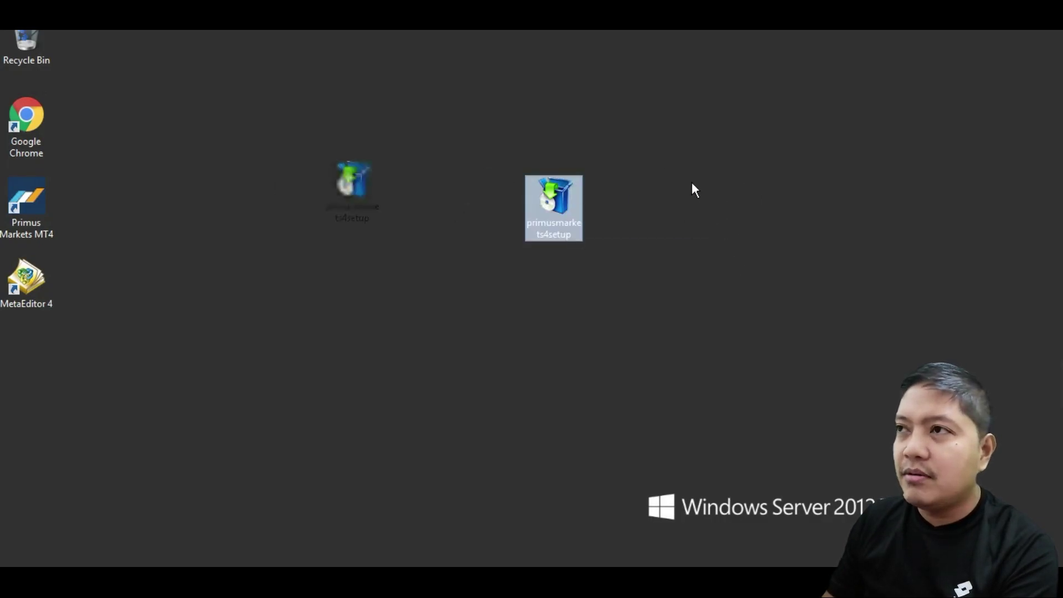
{"action": "left_click", "coordinate": [668, 122]}
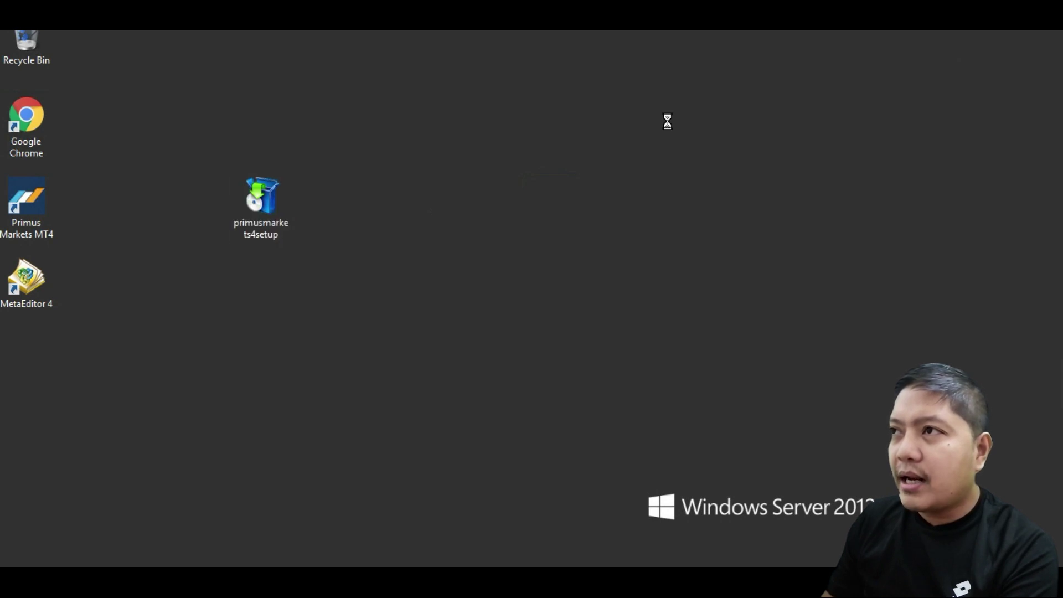
{"action": "right_click", "coordinate": [668, 121]}
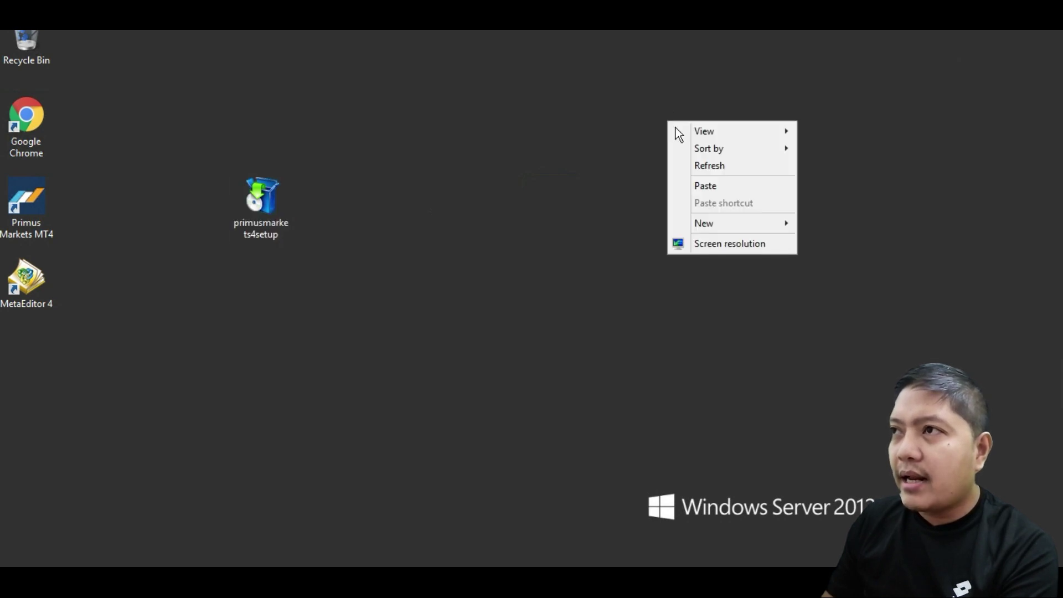
{"action": "left_click", "coordinate": [716, 187]}
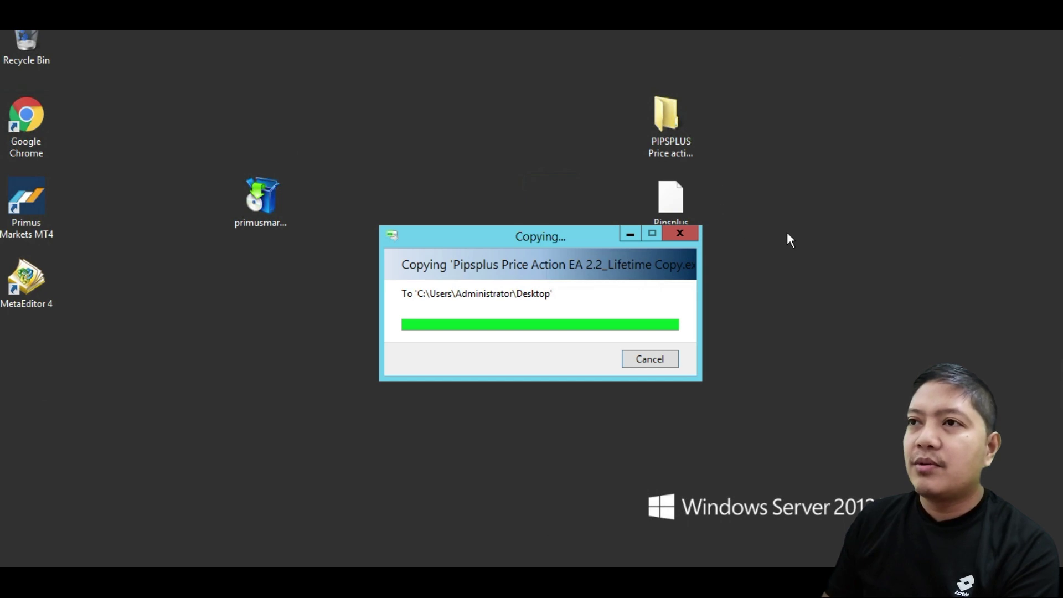
{"action": "left_click", "coordinate": [670, 185]}
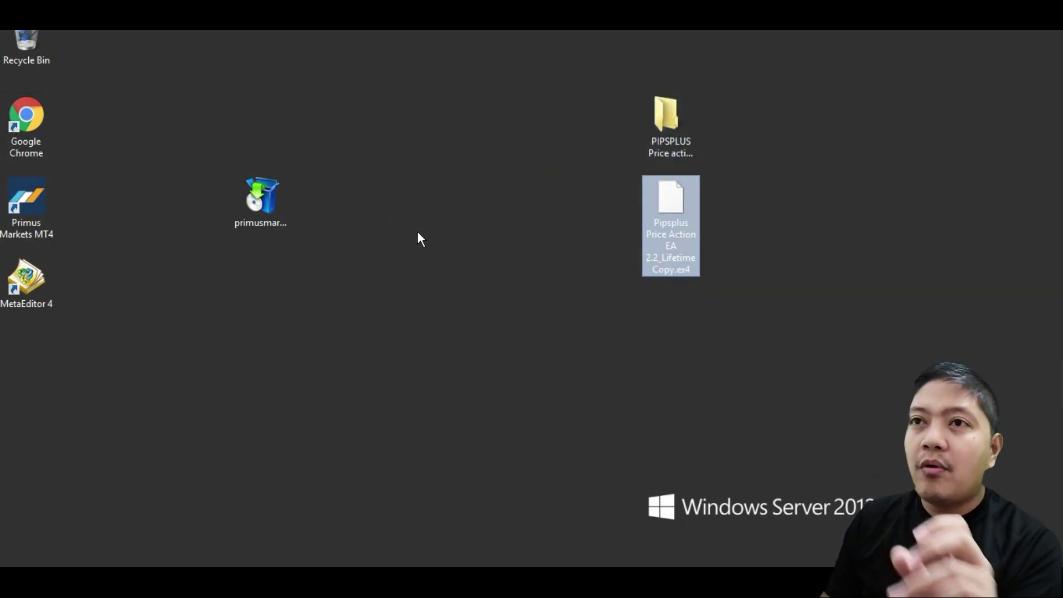
{"action": "left_click", "coordinate": [29, 205]}
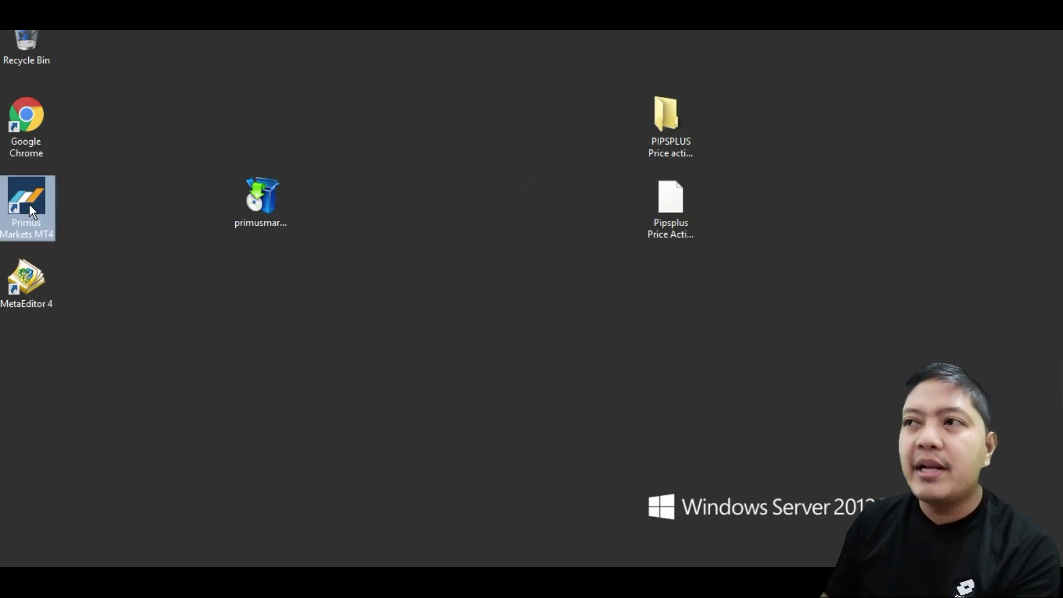
{"action": "left_click", "coordinate": [375, 359]}
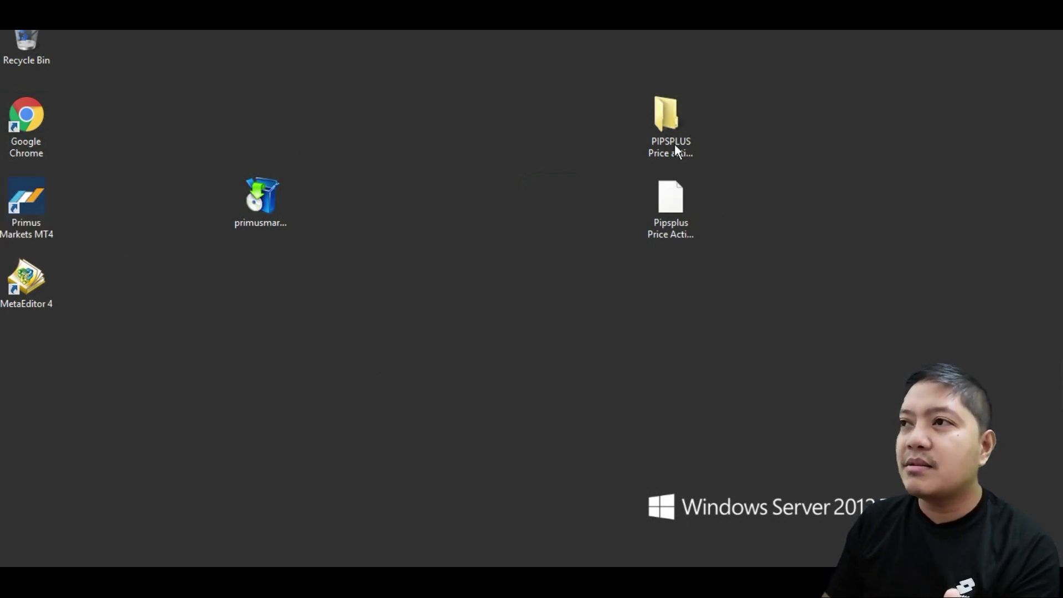
{"action": "left_click", "coordinate": [681, 208]}
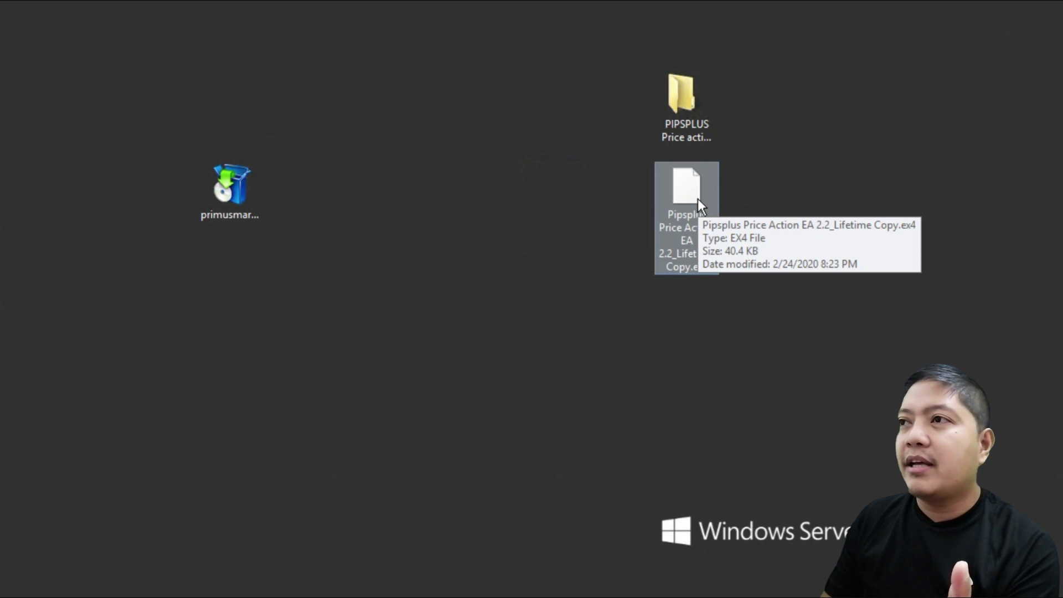
{"action": "left_click", "coordinate": [786, 182]}
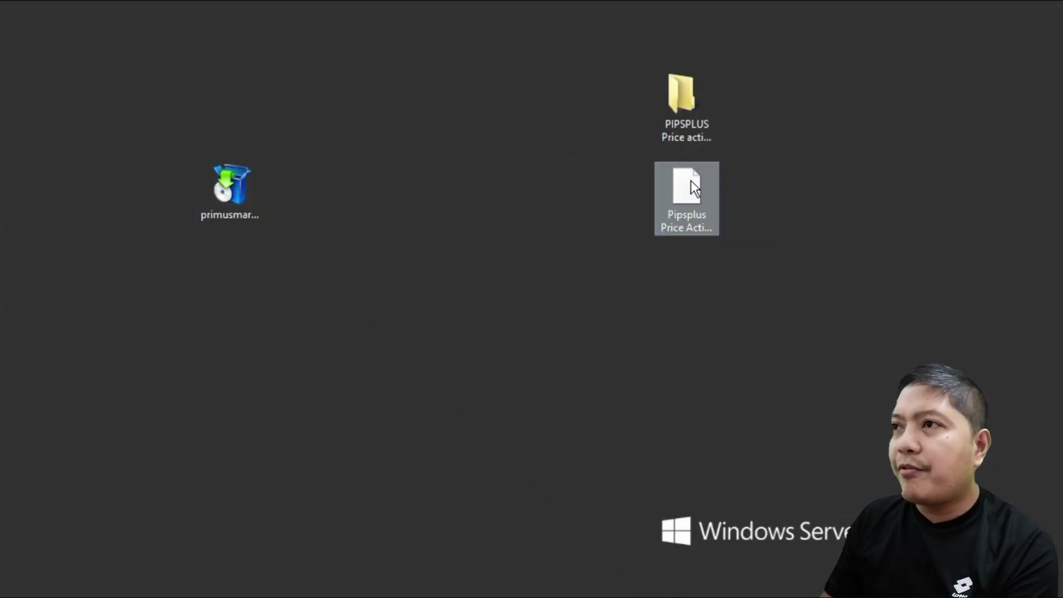
- View the contents of the PIPSPLUS Price action Preset files folder on the VPS desktop and close it
{"action": "left_click", "coordinate": [691, 181]}
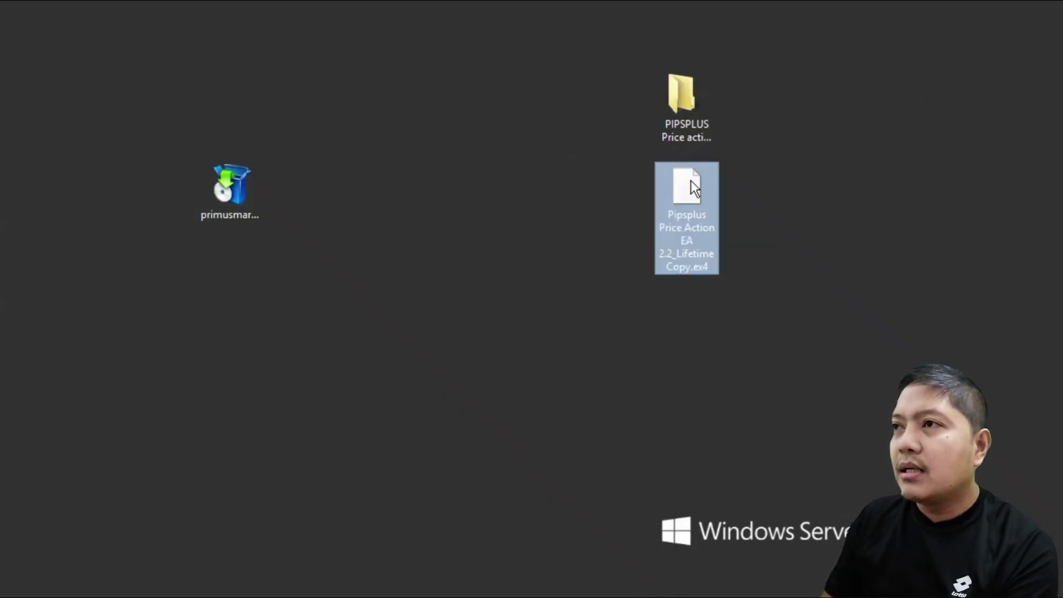
{"action": "right_click", "coordinate": [691, 180]}
{"action": "left_click", "coordinate": [805, 114]}
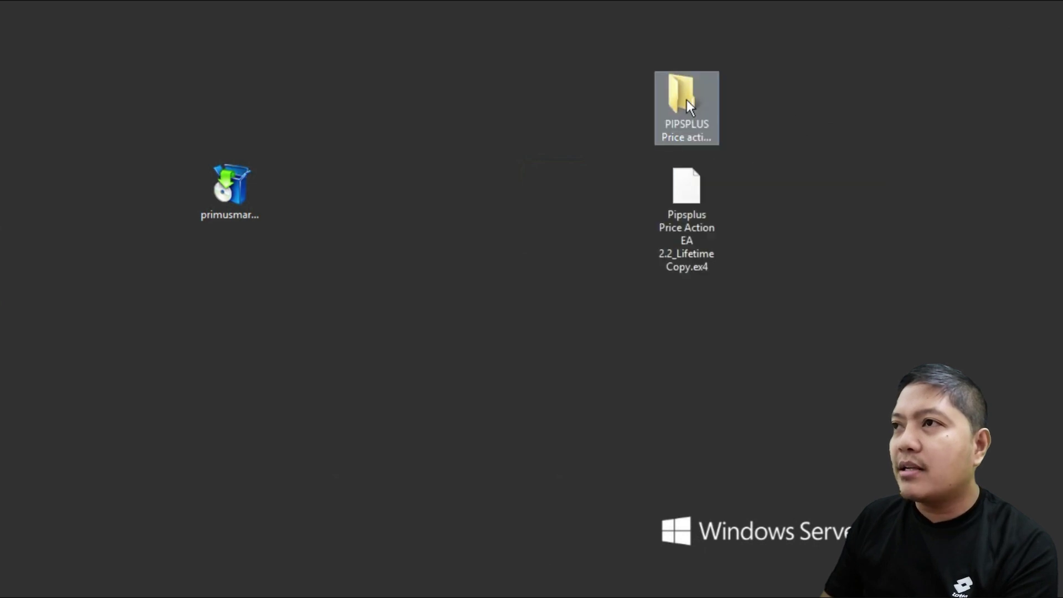
{"action": "double_click", "coordinate": [687, 99]}
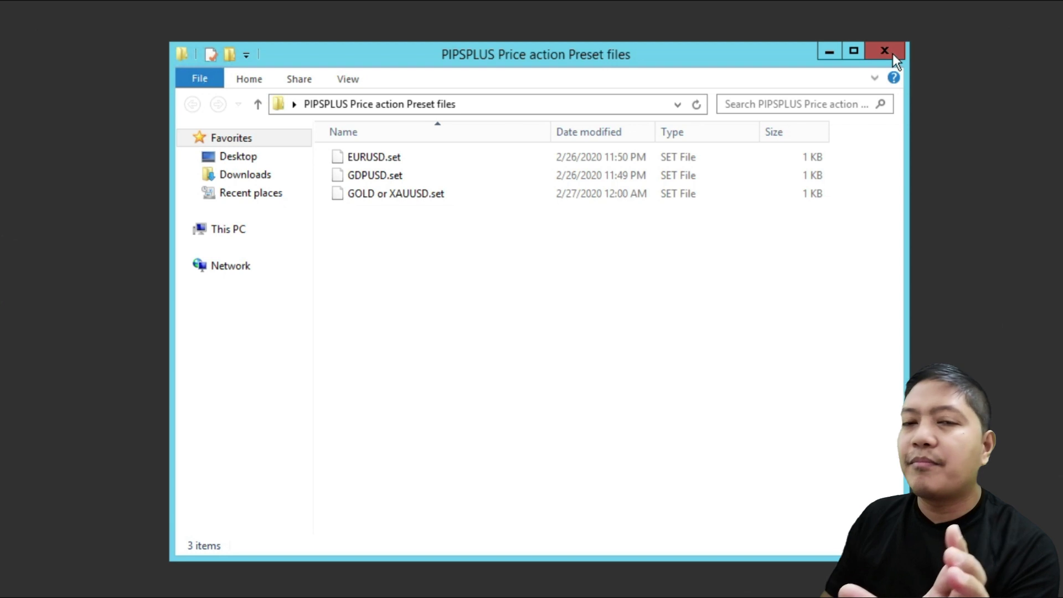
{"action": "left_click", "coordinate": [894, 54]}
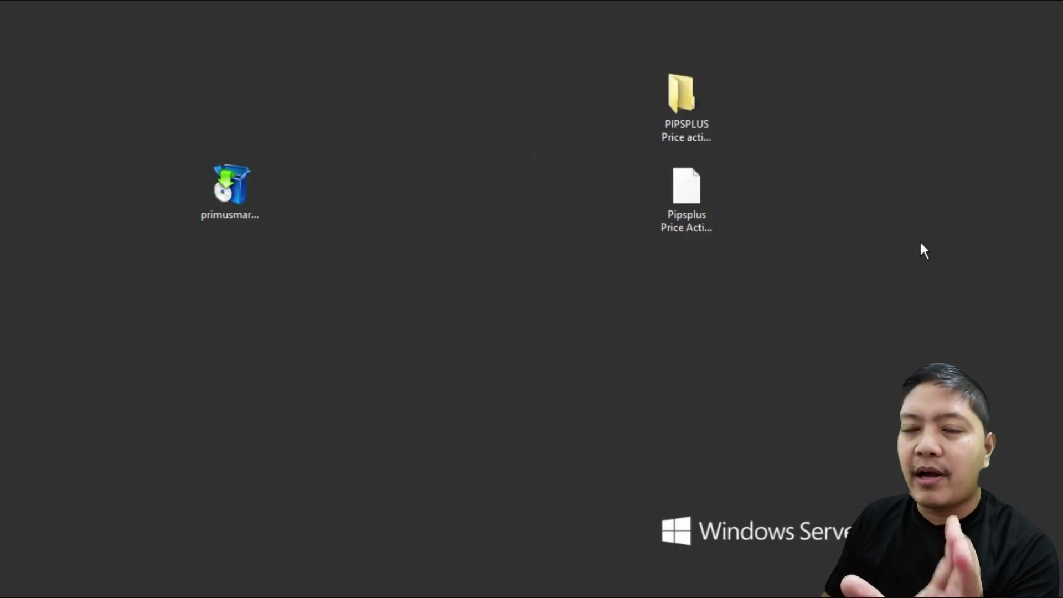
- Copy the Pipsplus Price Action EA 2.2_Lifetime Copy.ex4 file from the VPS desktop
{"action": "left_click", "coordinate": [692, 187]}
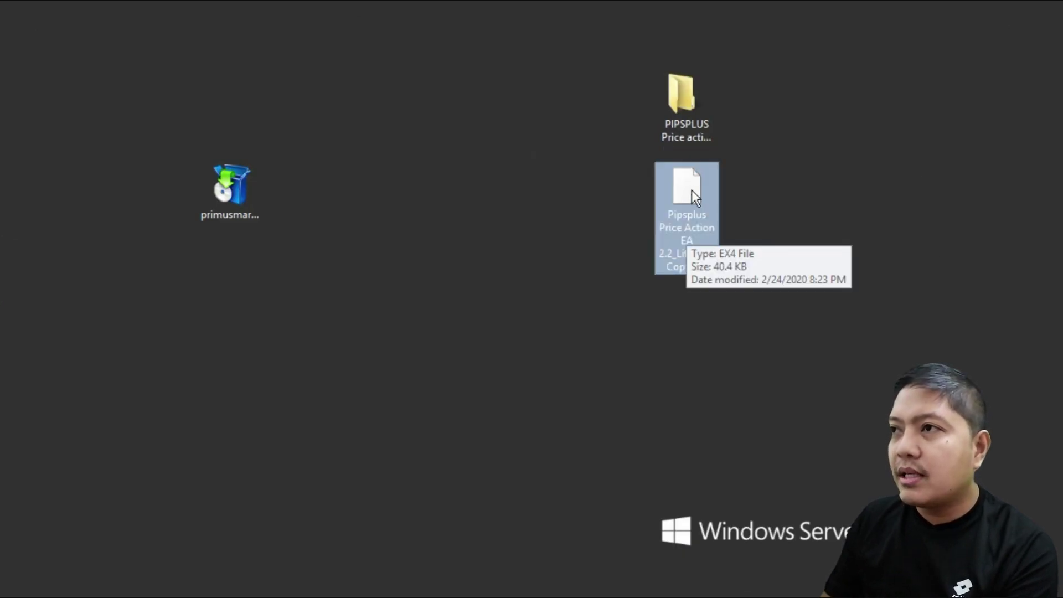
{"action": "right_click", "coordinate": [692, 190]}
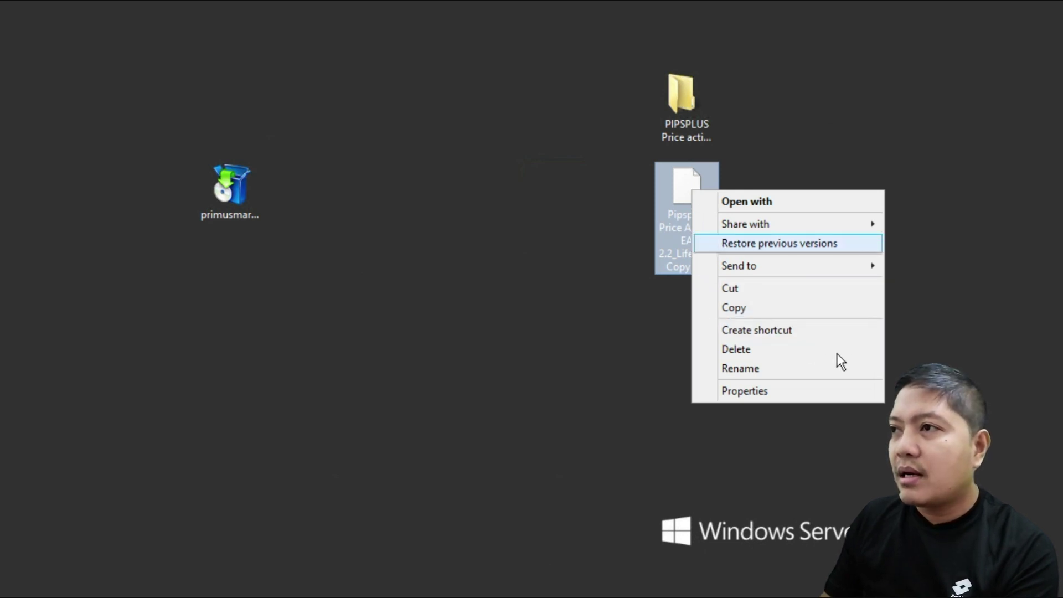
{"action": "left_click", "coordinate": [766, 307]}
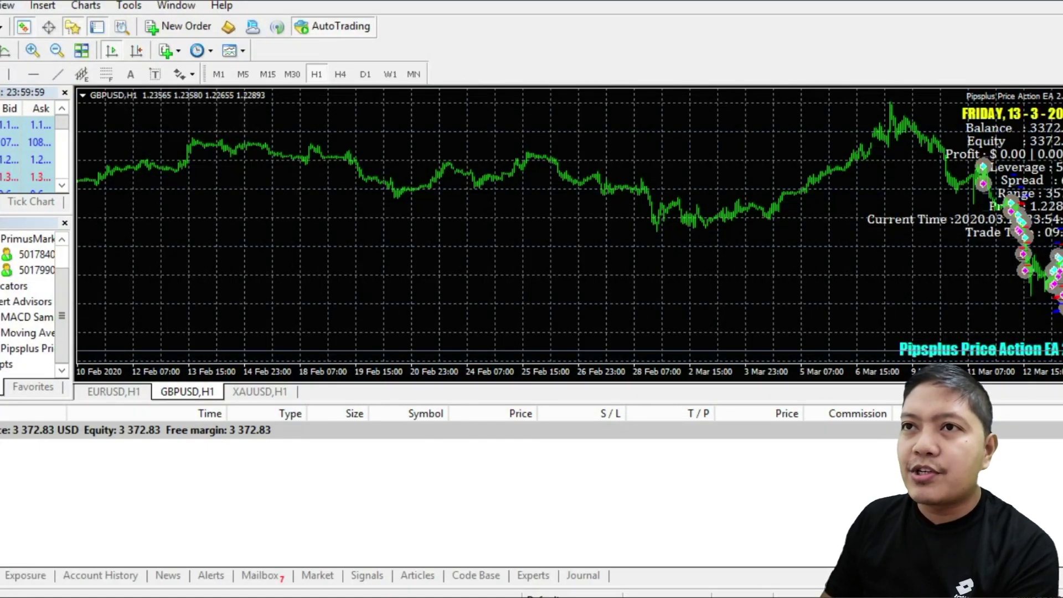
- Open the MT4 data folder, paste the copied EA file into MQL4 > Experts, widen the file name column and close the folder
{"action": "left_click", "coordinate": [1, 6]}
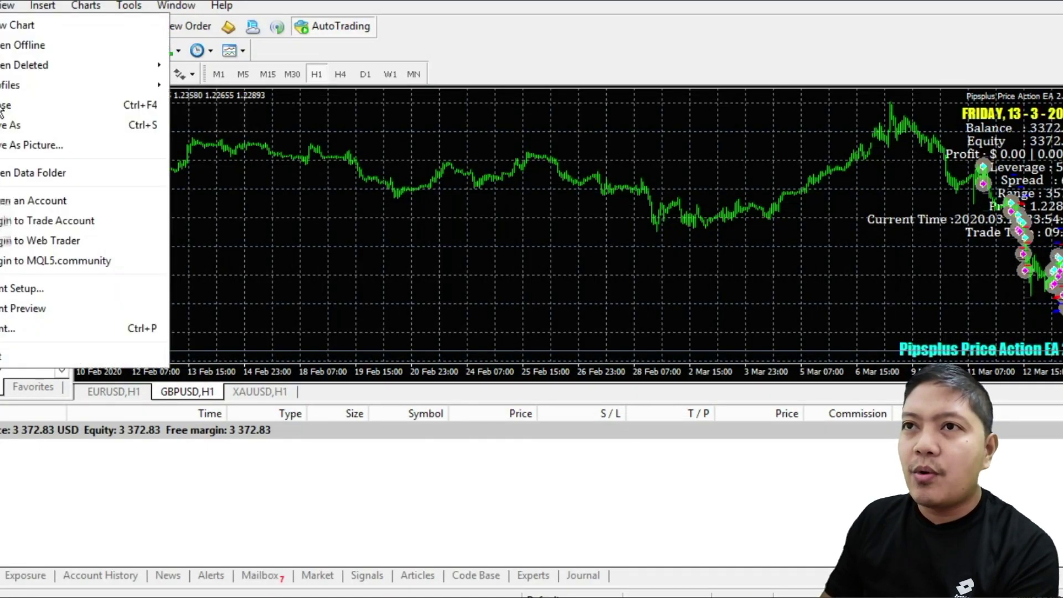
{"action": "left_click", "coordinate": [39, 173]}
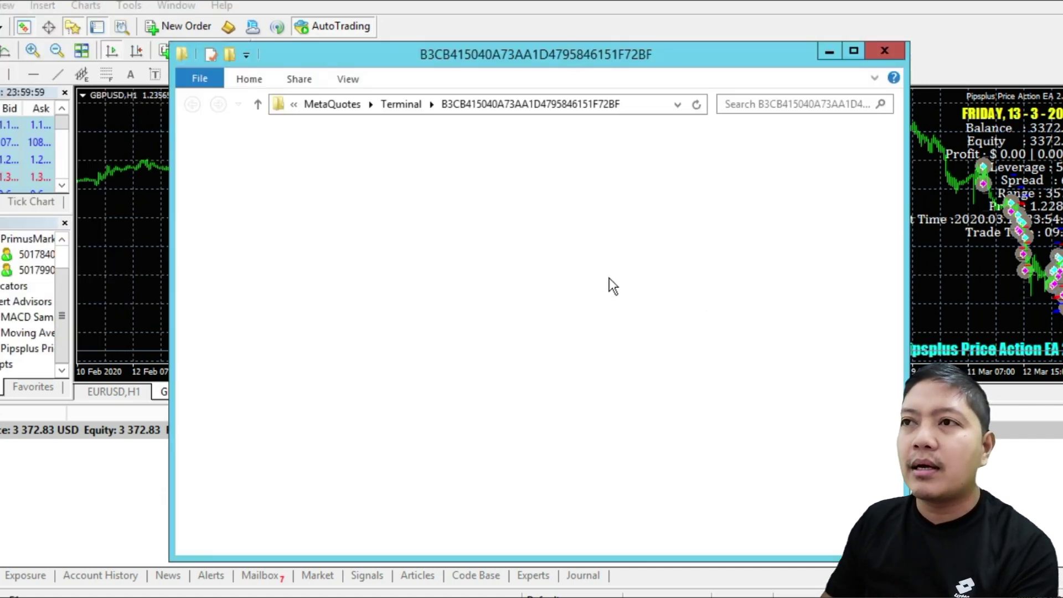
{"action": "double_click", "coordinate": [382, 211]}
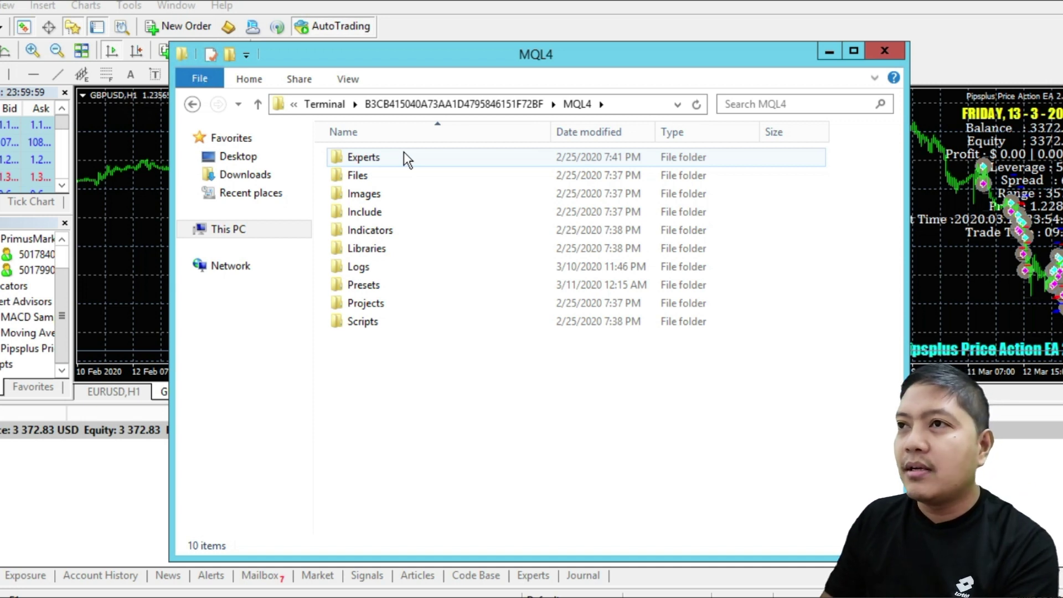
{"action": "double_click", "coordinate": [400, 159]}
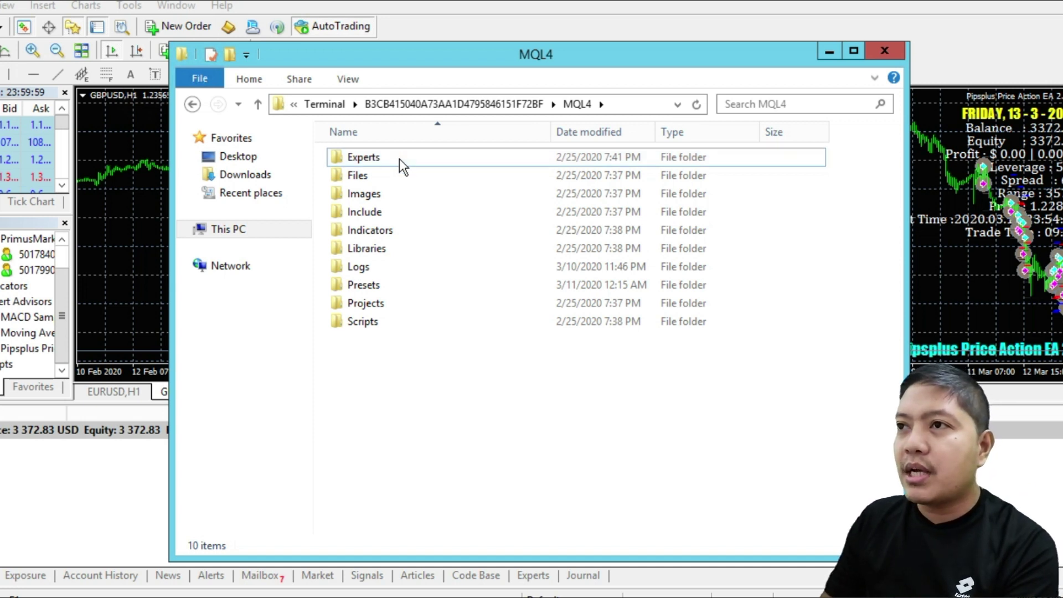
{"action": "right_click", "coordinate": [437, 354]}
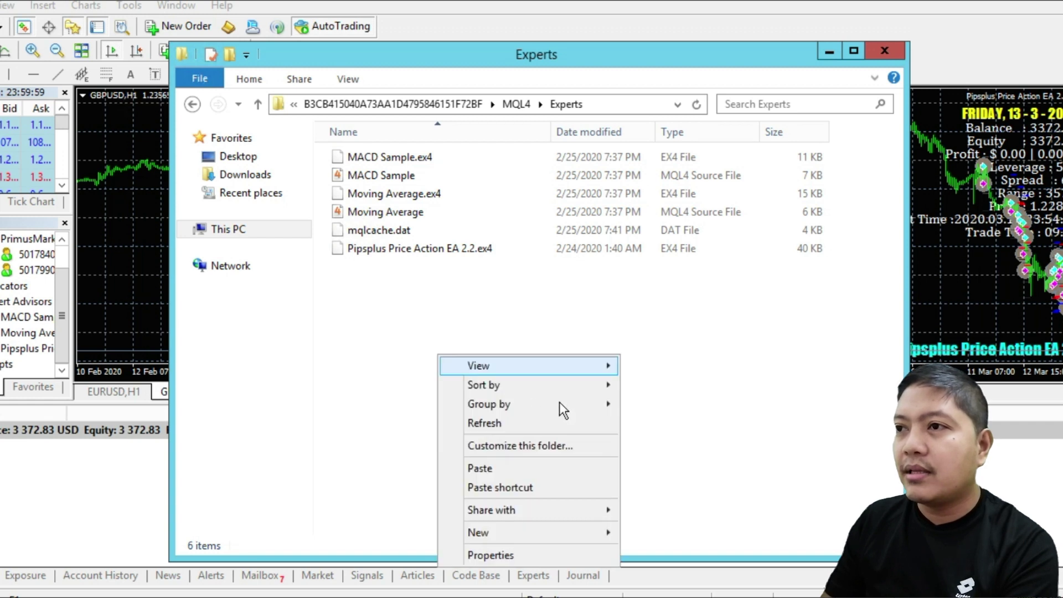
{"action": "left_click", "coordinate": [515, 475]}
{"action": "left_click", "coordinate": [497, 290]}
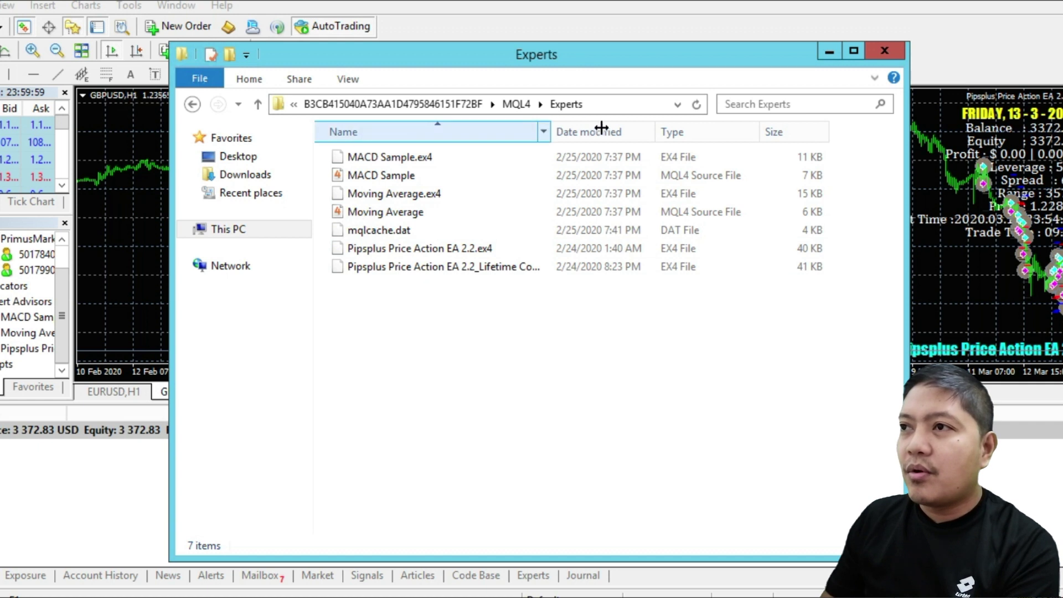
{"action": "double_click", "coordinate": [551, 132]}
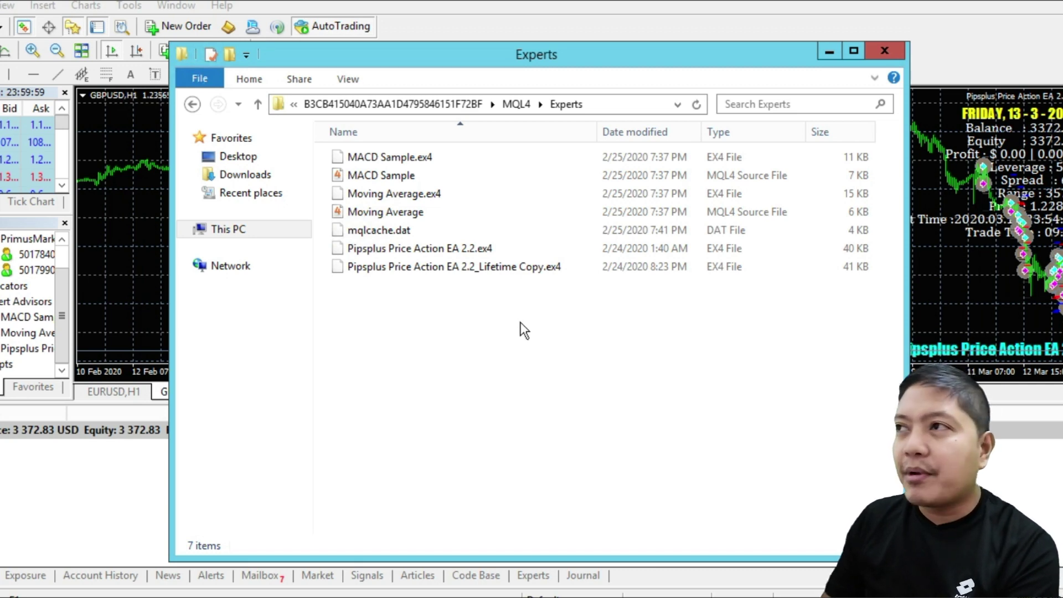
{"action": "left_click", "coordinate": [876, 52]}
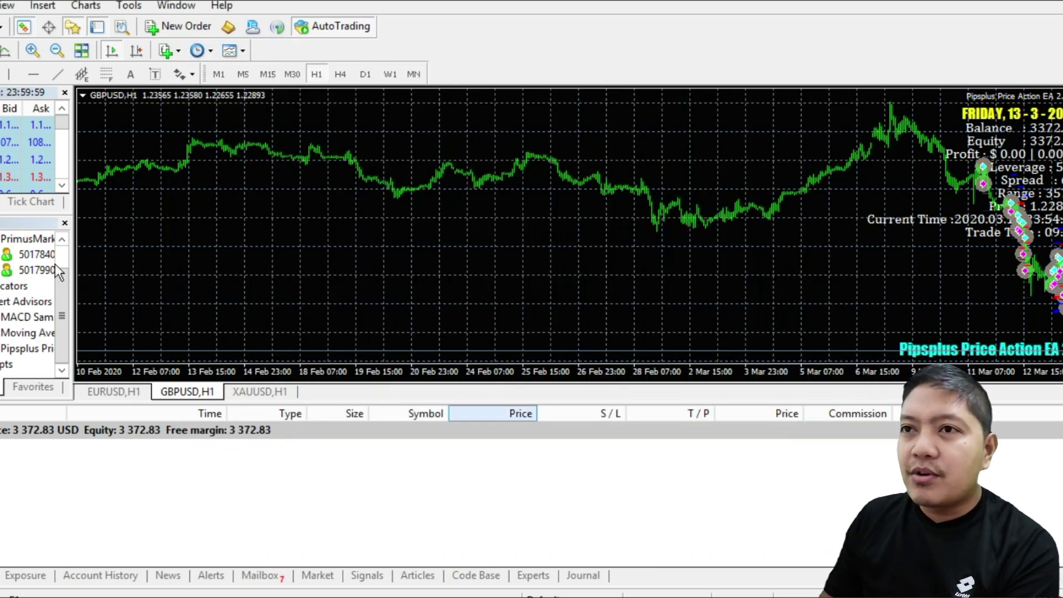
- Refresh the Expert Advisors list in the Navigator and select the newly added Pipsplus Price Action EA 2.2_Lifetime Copy
{"action": "right_click", "coordinate": [25, 303]}
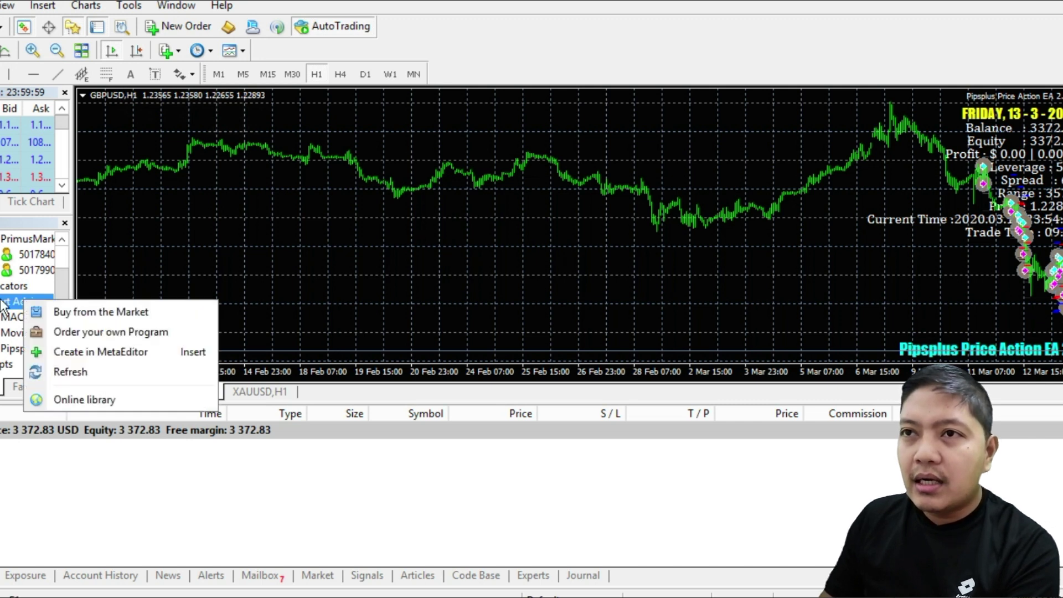
{"action": "left_click", "coordinate": [9, 6]}
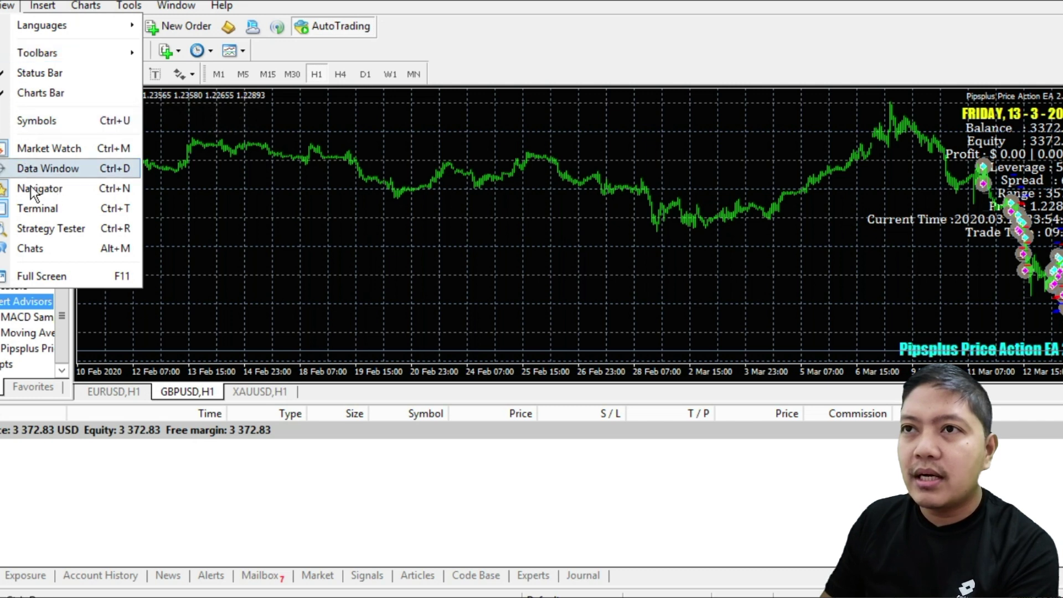
{"action": "left_click", "coordinate": [220, 285]}
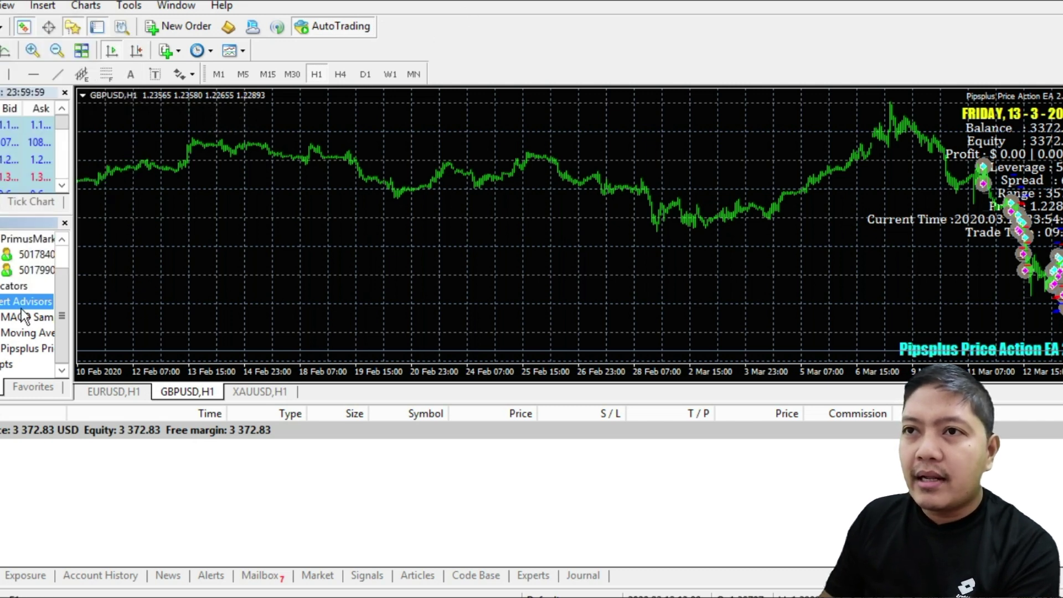
{"action": "right_click", "coordinate": [4, 305]}
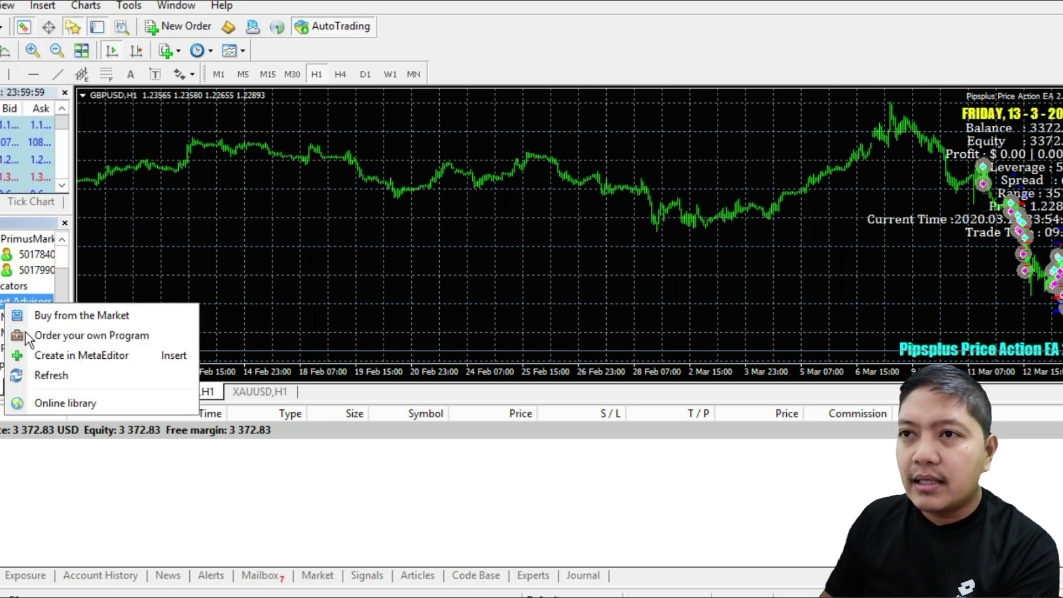
{"action": "left_click", "coordinate": [64, 376]}
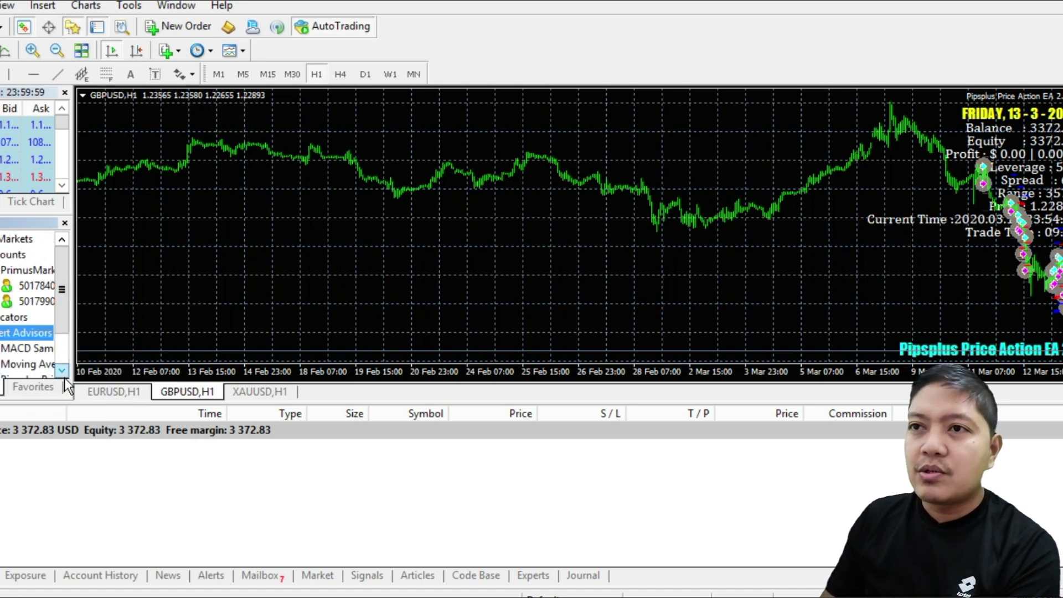
{"action": "left_click", "coordinate": [61, 370]}
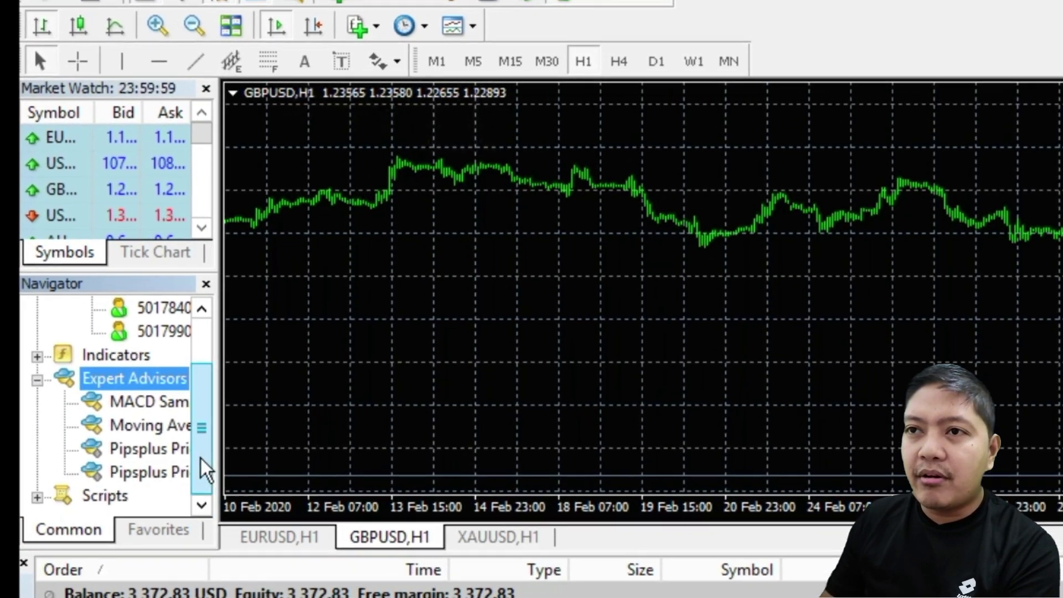
{"action": "left_click", "coordinate": [146, 474]}
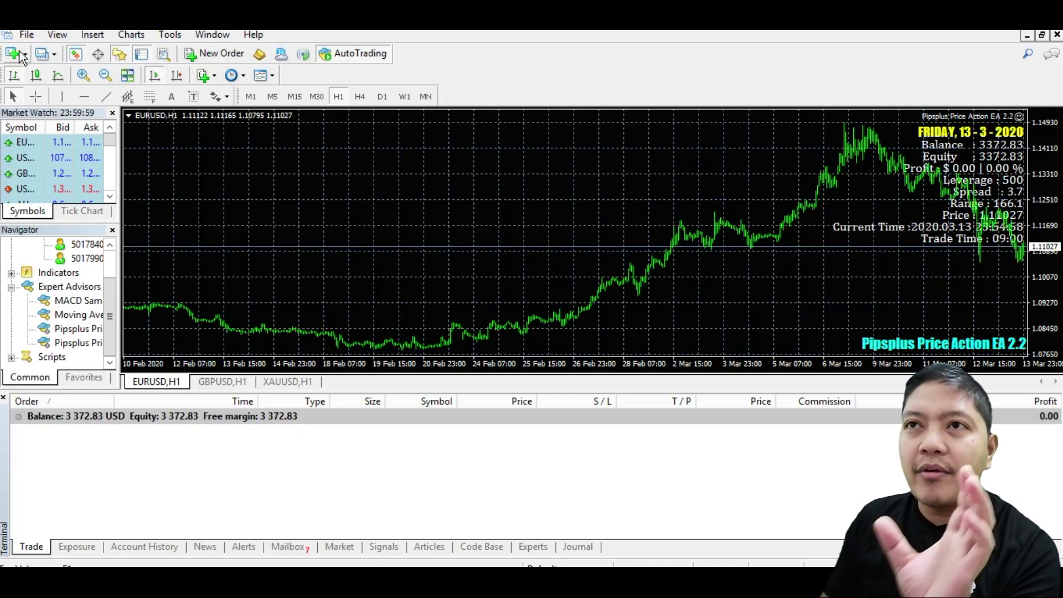
- Open new charts for EURUSD, GBPUSD and XAUUSD and look through them
{"action": "left_click", "coordinate": [21, 57]}
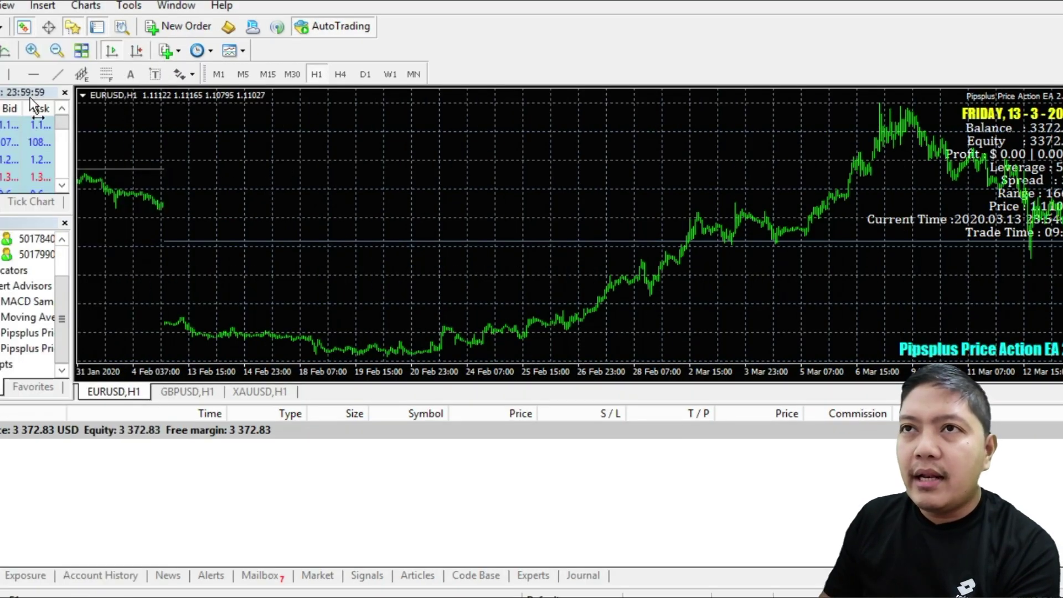
{"action": "left_click", "coordinate": [24, 26]}
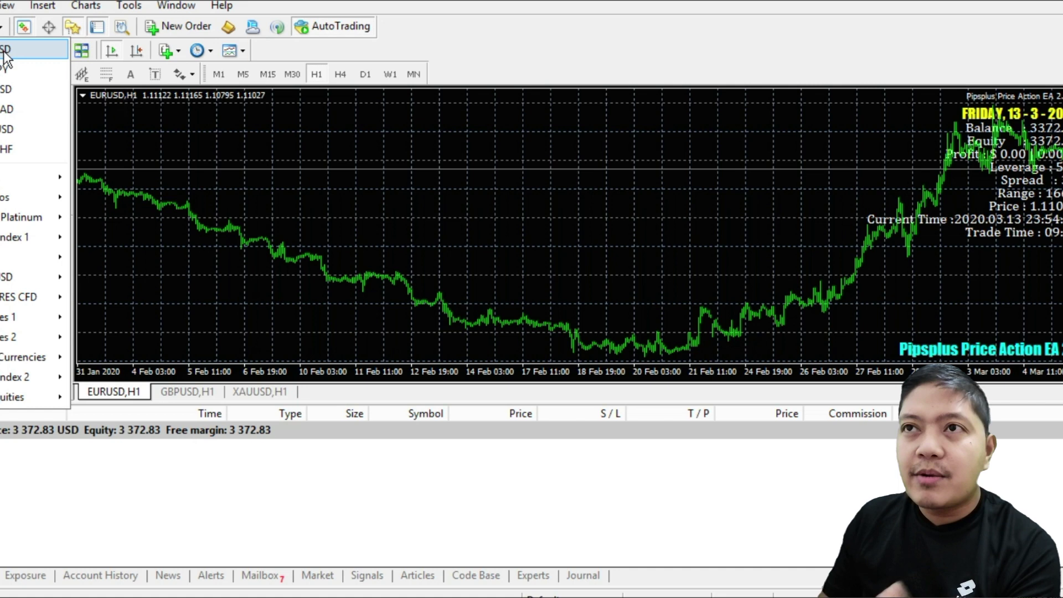
{"action": "left_click", "coordinate": [4, 54]}
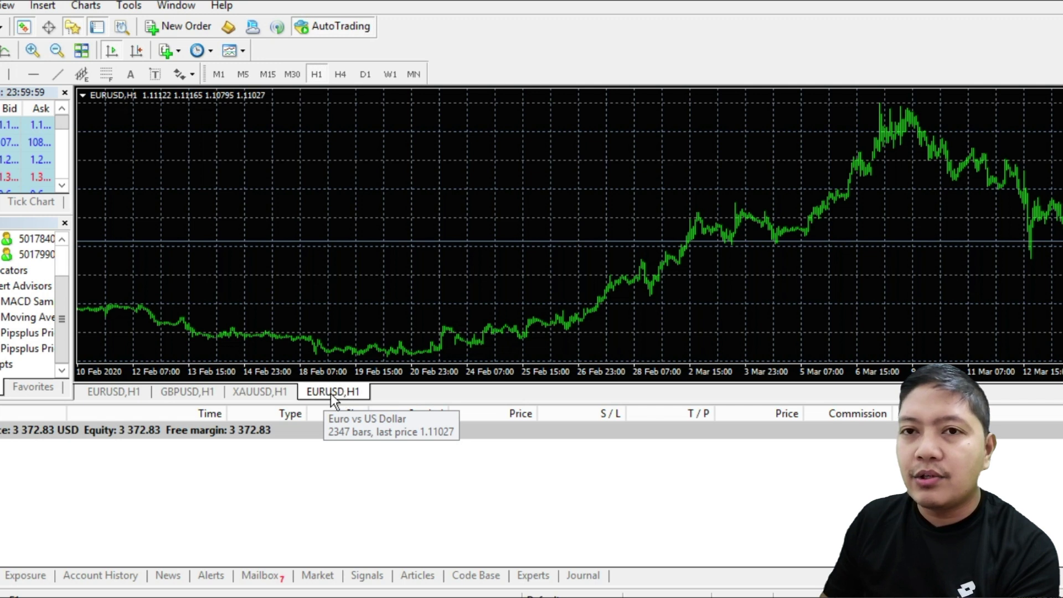
{"action": "left_click", "coordinate": [23, 26]}
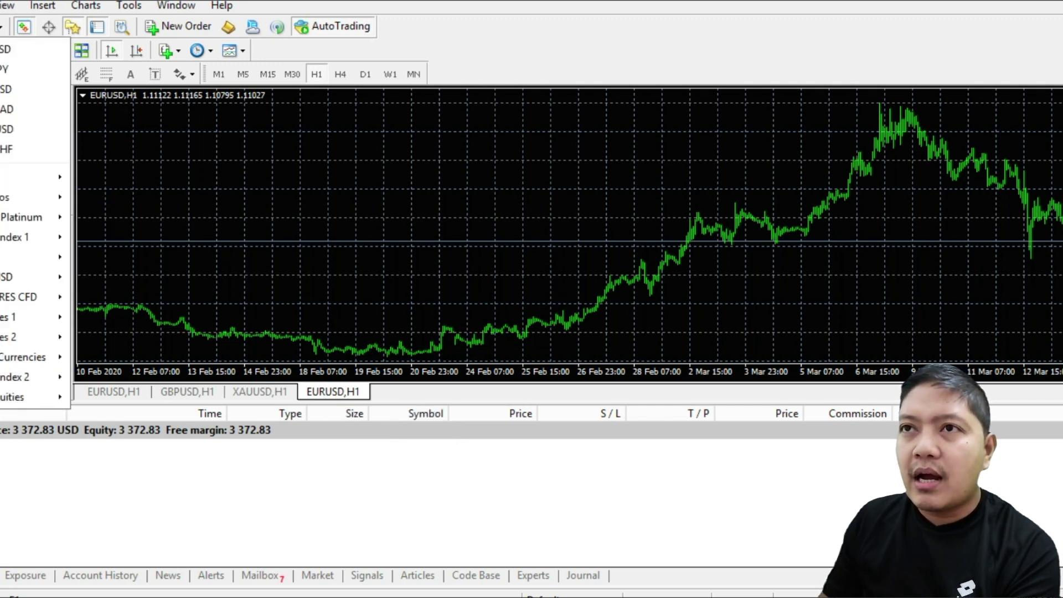
{"action": "key", "text": "Escape"}
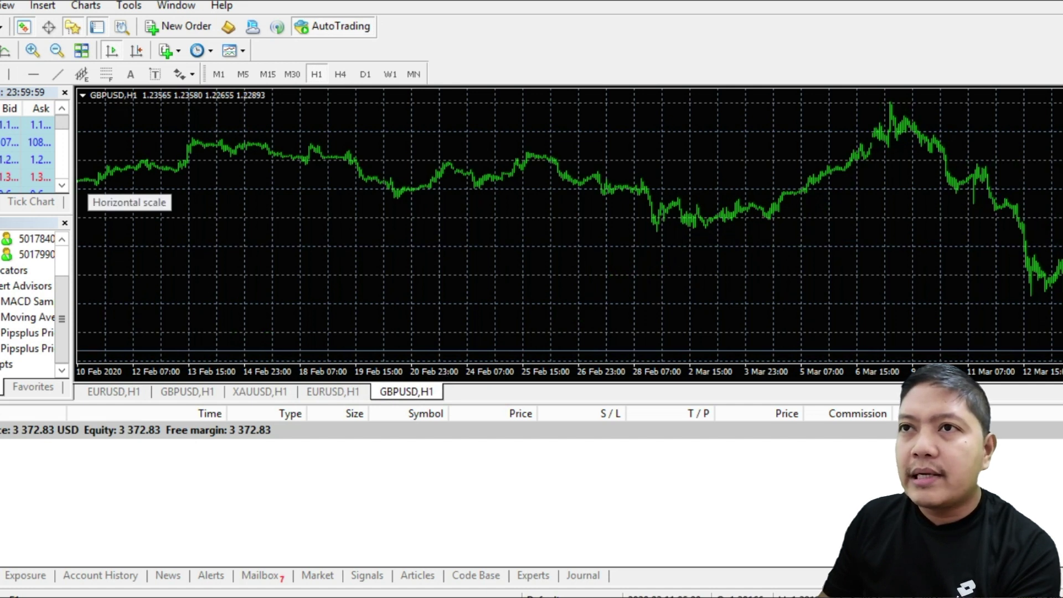
{"action": "left_click", "coordinate": [24, 26]}
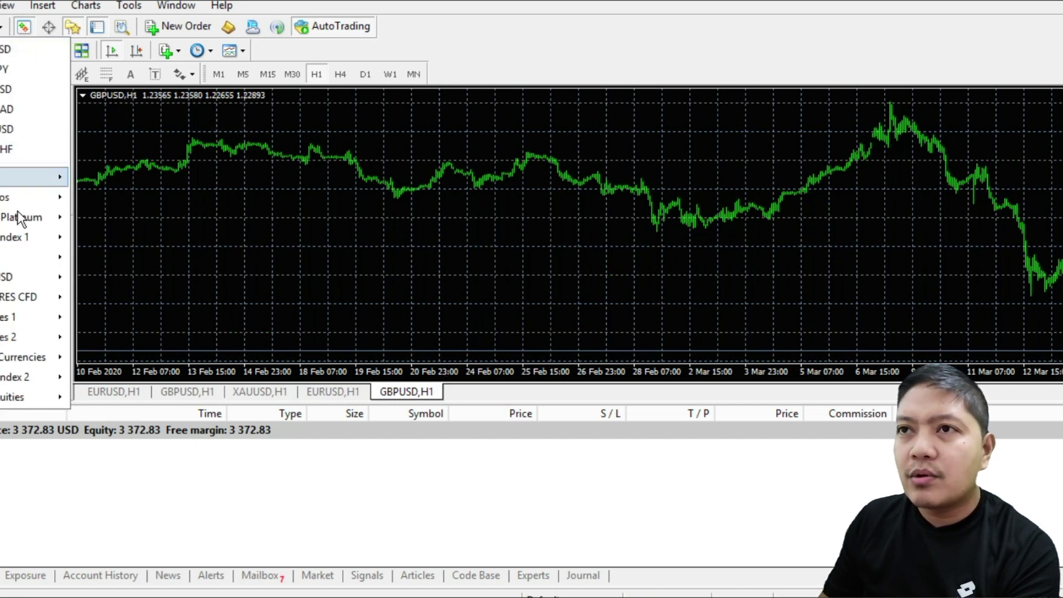
{"action": "mouse_move", "coordinate": [18, 219]}
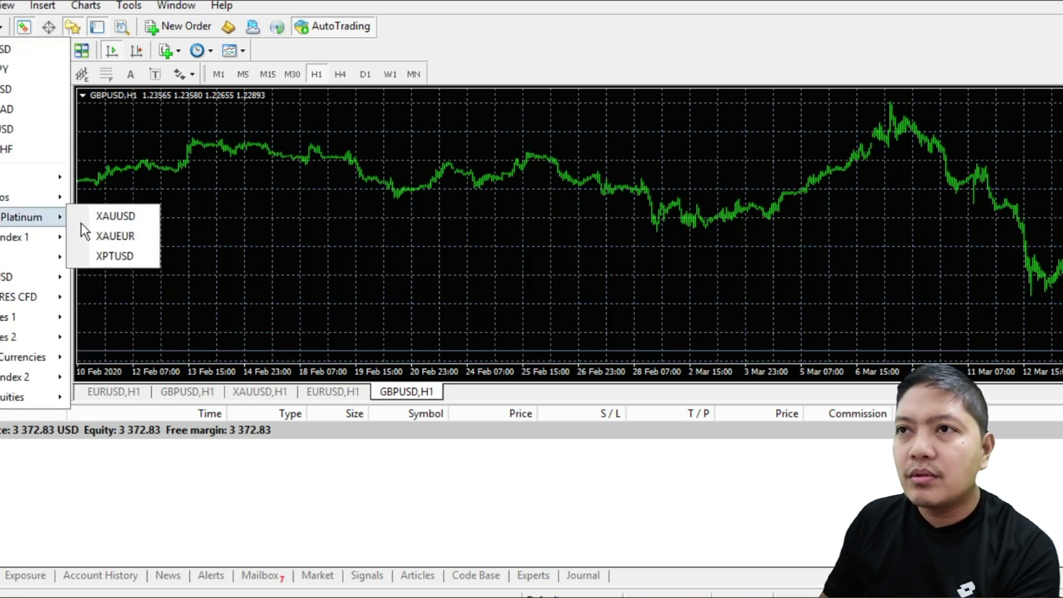
{"action": "left_click", "coordinate": [121, 217]}
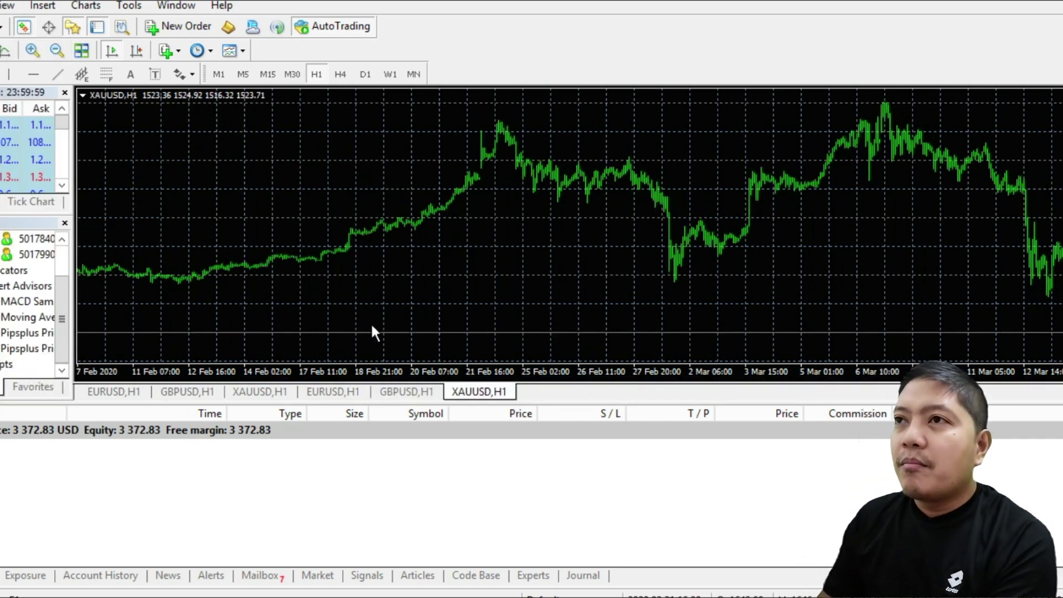
{"action": "left_click", "coordinate": [331, 393]}
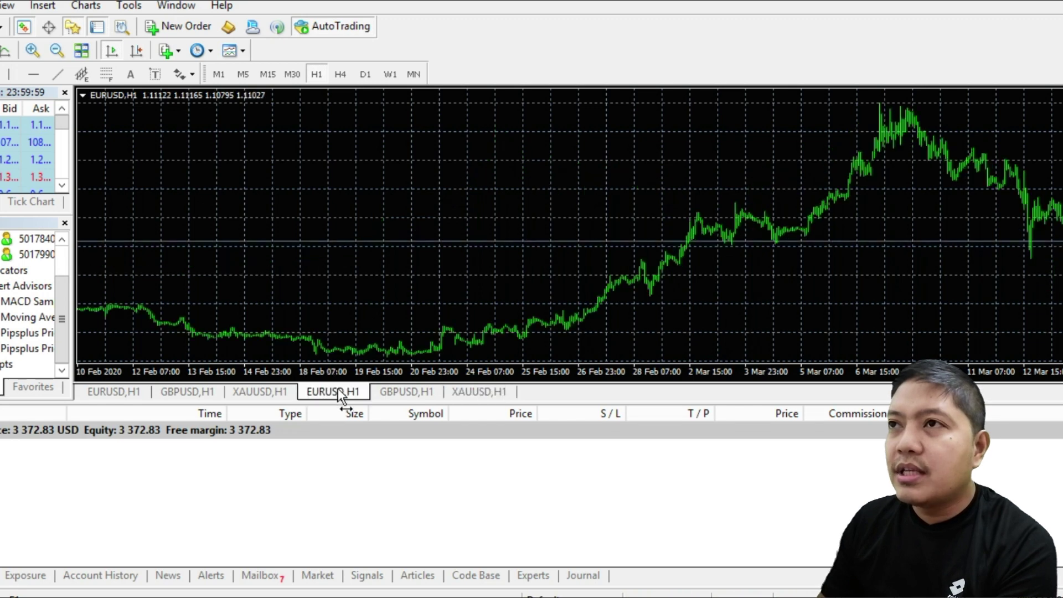
{"action": "left_click", "coordinate": [406, 392]}
{"action": "left_click", "coordinate": [478, 393]}
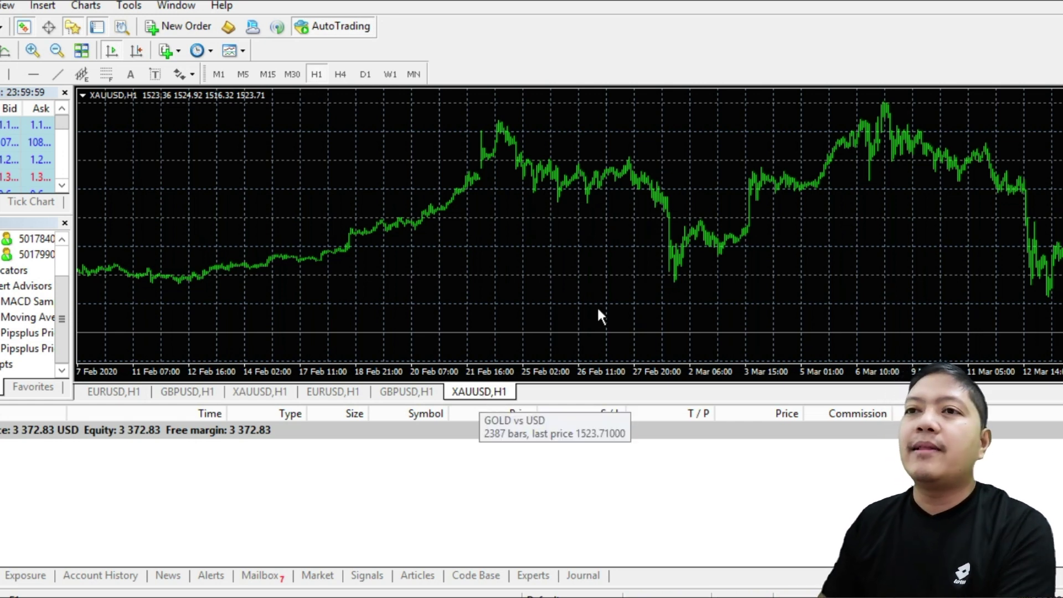
- Attach Pipsplus Price Action EA 2.2_Lifetime Copy to the newly opened EURUSD H1 chart and display its input parameters
{"action": "left_click", "coordinate": [343, 393]}
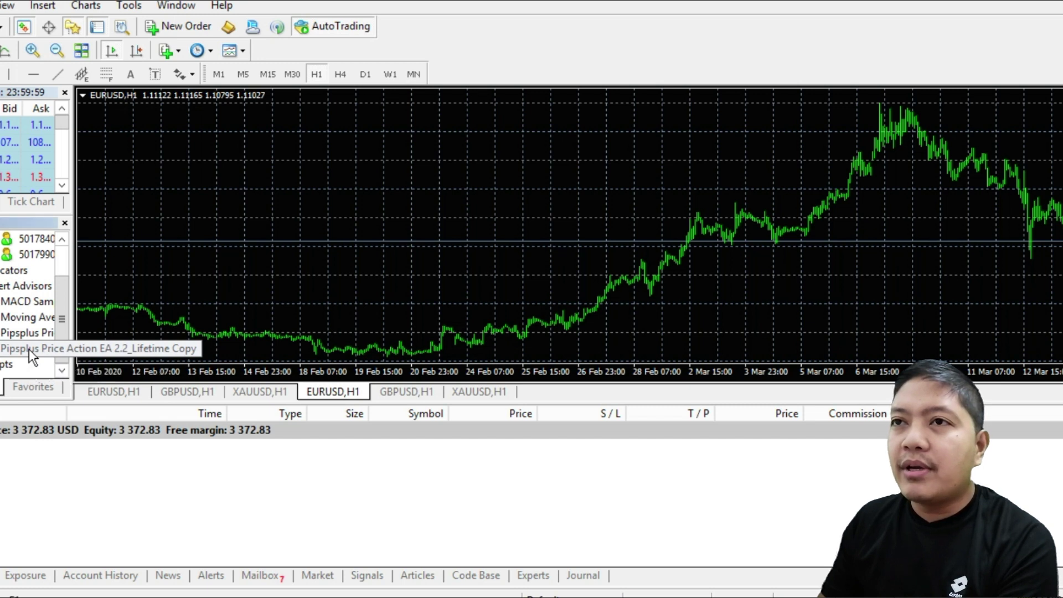
{"action": "left_click_drag", "start_coordinate": [23, 350], "coordinate": [622, 179]}
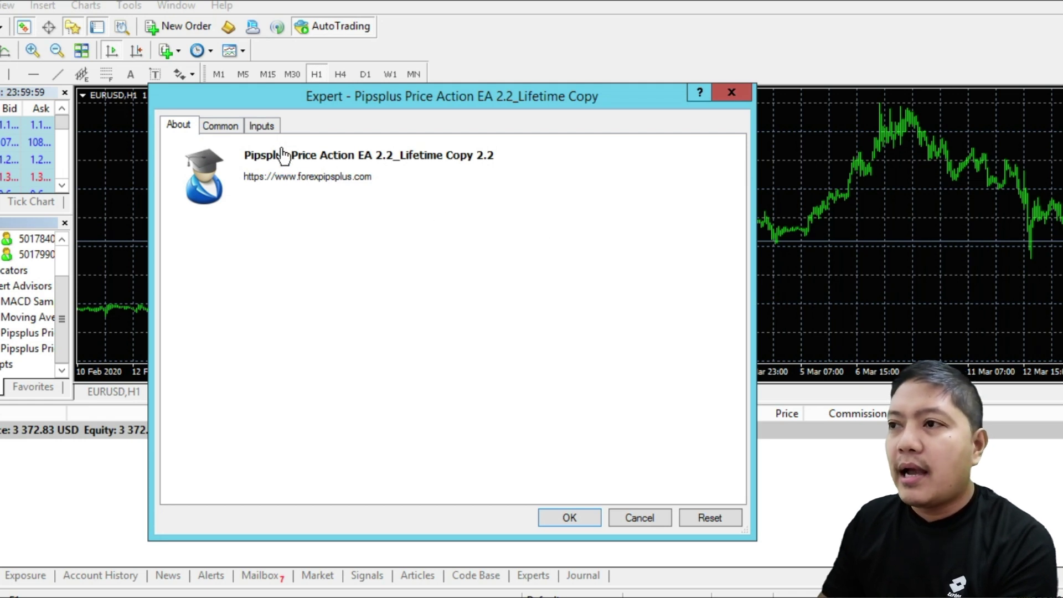
{"action": "left_click", "coordinate": [259, 123]}
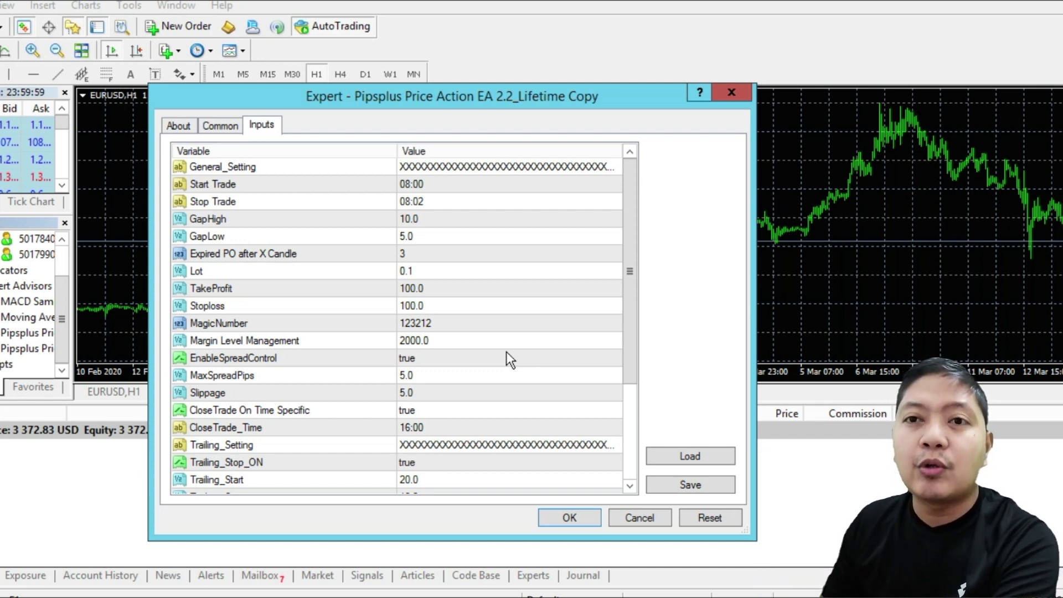
- Load the EURUSD.set preset from the PIPSPLUS Price action Preset files folder on the desktop into the EA's inputs
{"action": "left_click", "coordinate": [697, 455]}
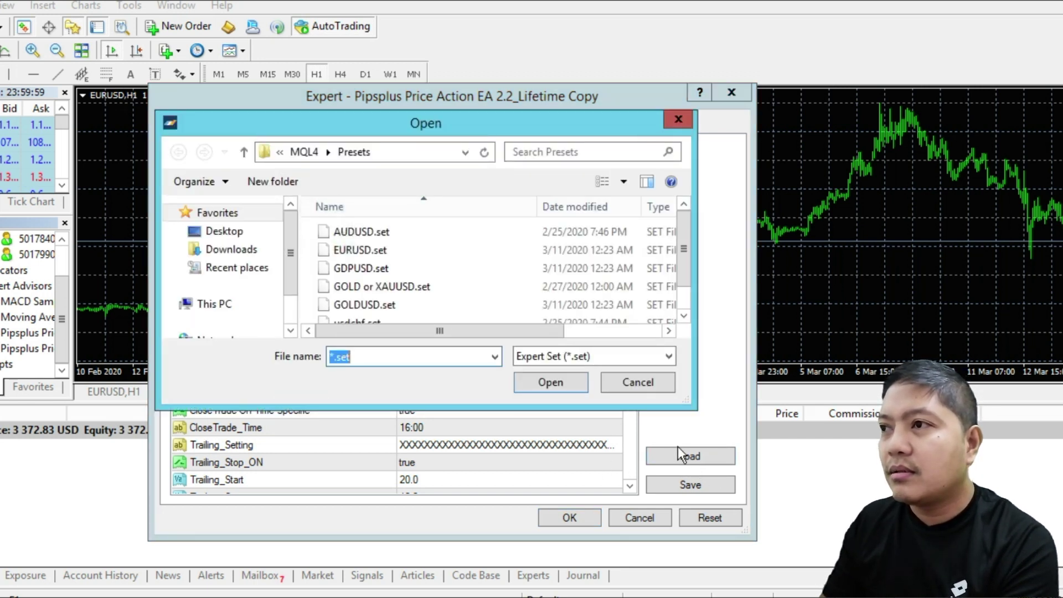
{"action": "left_click", "coordinate": [236, 232]}
{"action": "left_click_drag", "start_coordinate": [685, 241], "coordinate": [687, 321]}
{"action": "scroll", "coordinate": [456, 325], "scroll_direction": "down", "scroll_amount": 1}
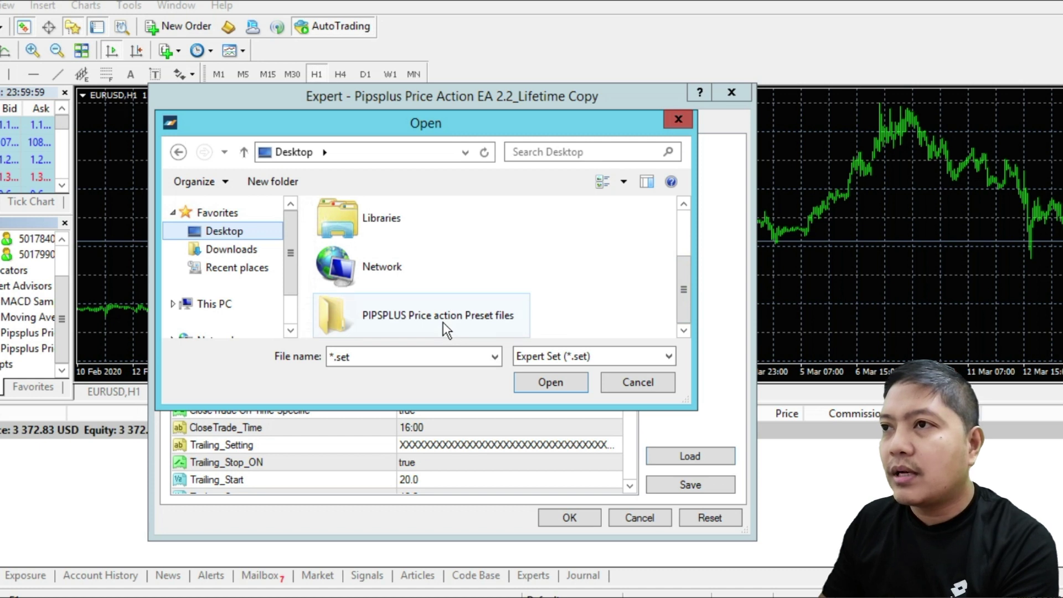
{"action": "double_click", "coordinate": [446, 330]}
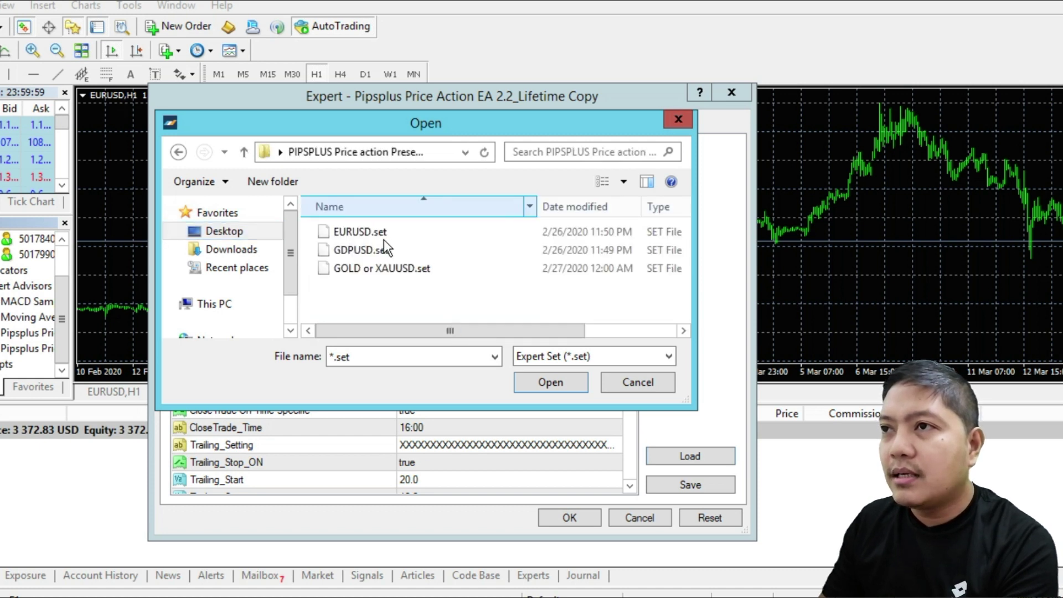
{"action": "left_click", "coordinate": [351, 237]}
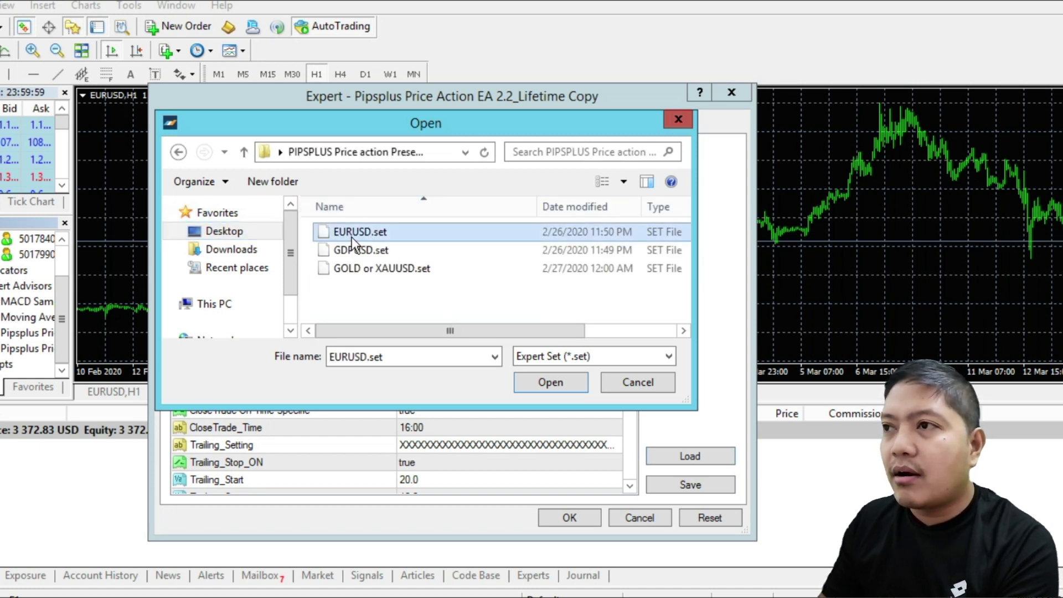
{"action": "left_click", "coordinate": [548, 385]}
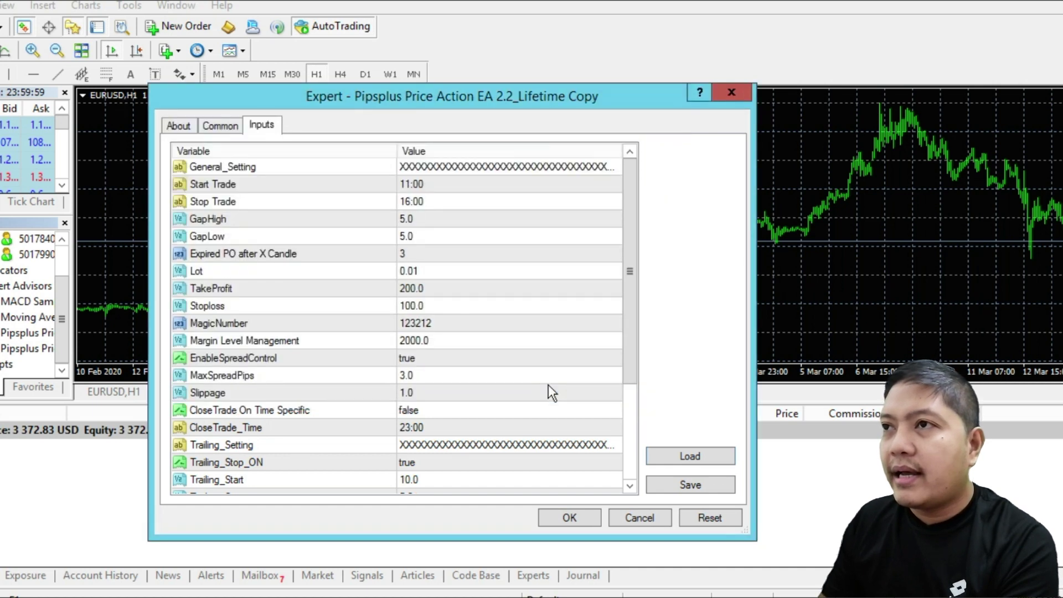
- Review the loaded trading hours, spread control and timed trade closing inputs, and apply the EA to the EURUSD chart
{"action": "left_click", "coordinate": [517, 325]}
{"action": "scroll", "coordinate": [517, 325], "scroll_direction": "down", "scroll_amount": 3}
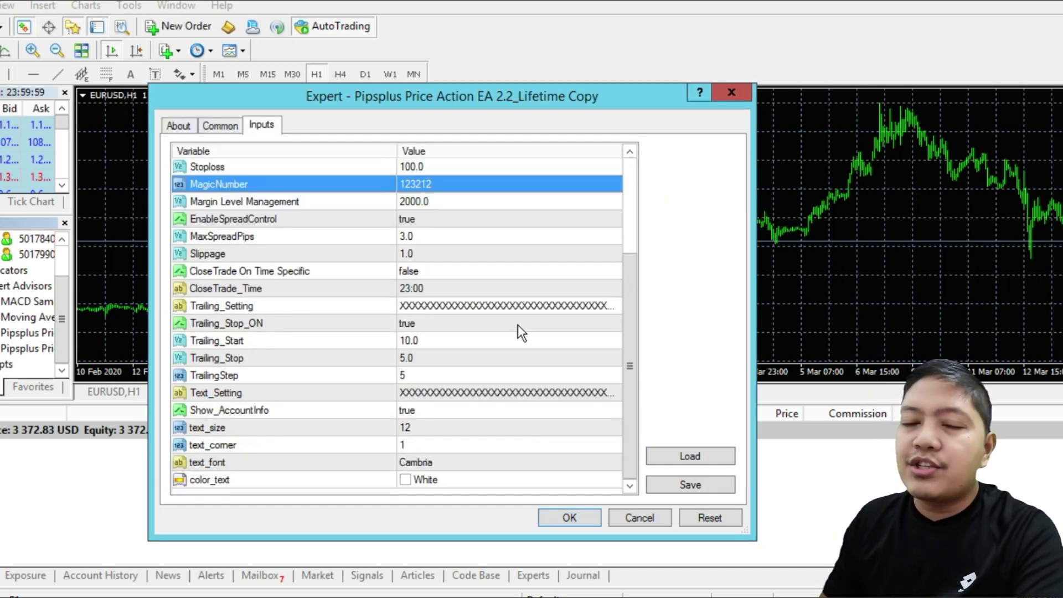
{"action": "scroll", "coordinate": [517, 324], "scroll_direction": "up", "scroll_amount": 1}
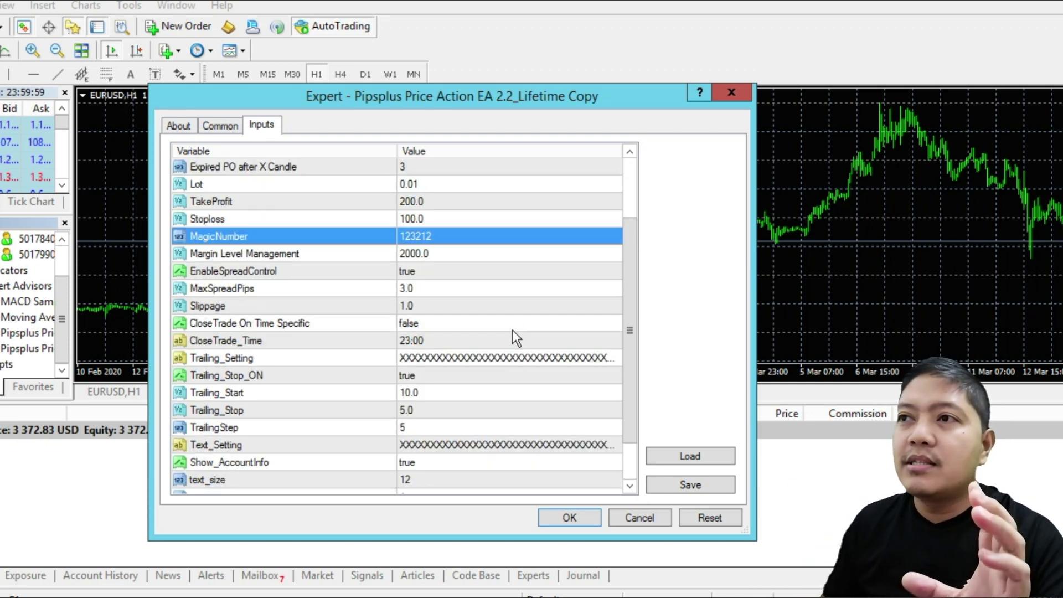
{"action": "left_click", "coordinate": [493, 271]}
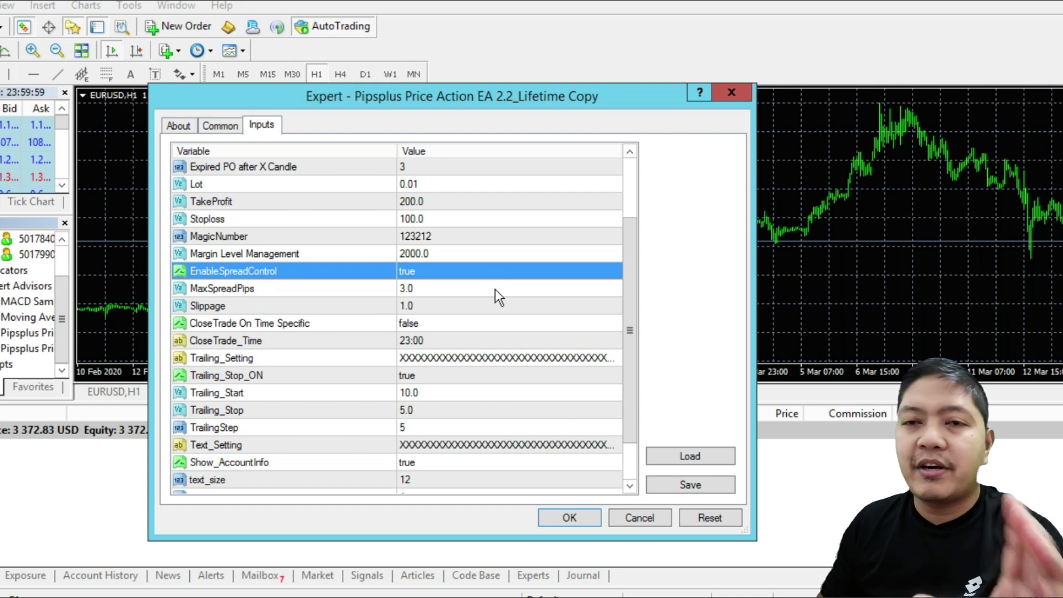
{"action": "left_click", "coordinate": [496, 289]}
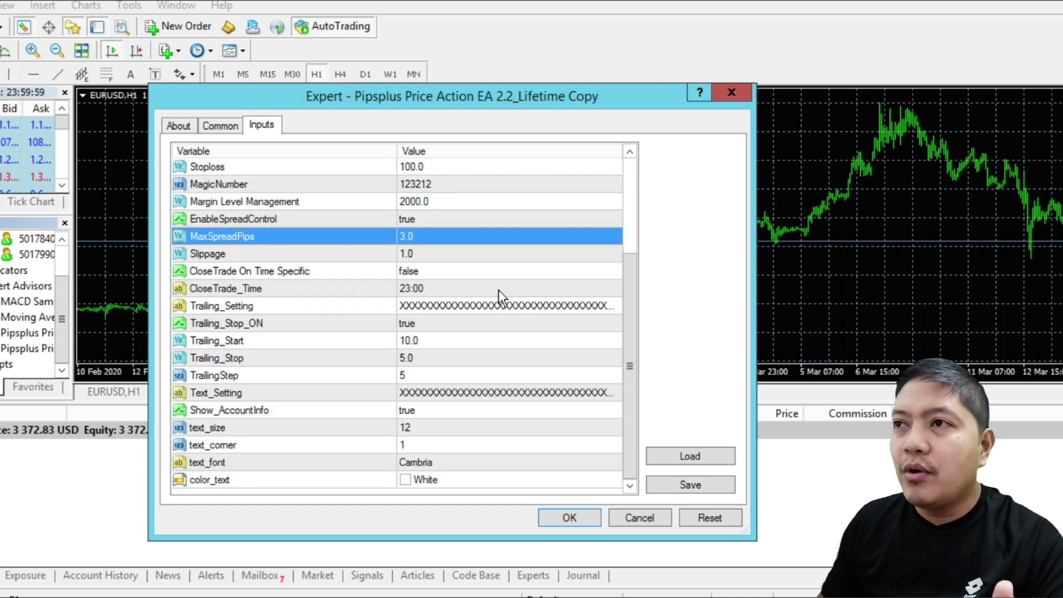
{"action": "scroll", "coordinate": [488, 261], "scroll_direction": "up", "scroll_amount": 3}
{"action": "left_click", "coordinate": [500, 248]}
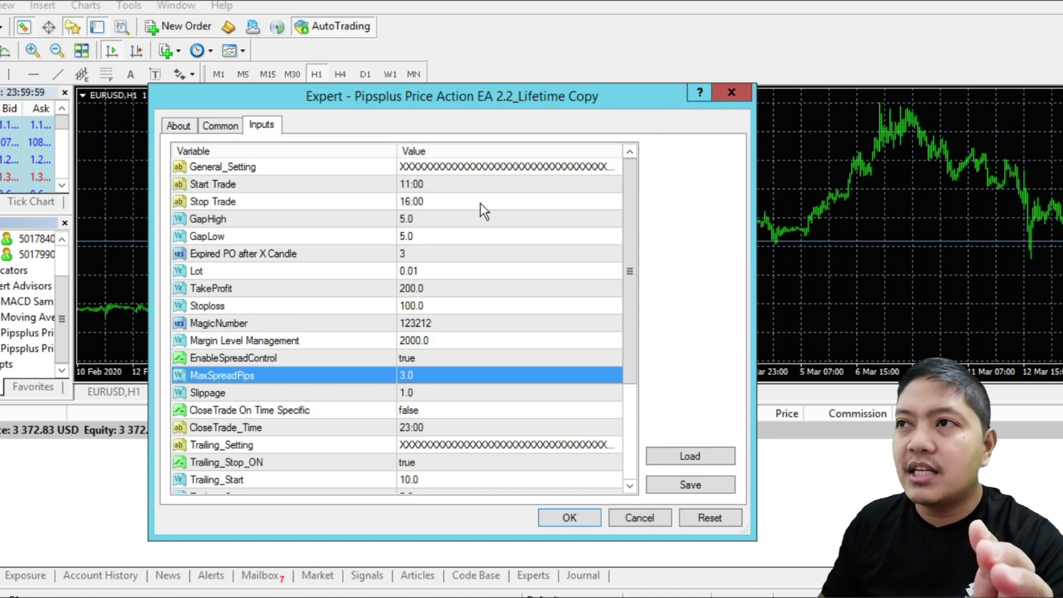
{"action": "left_click", "coordinate": [466, 187]}
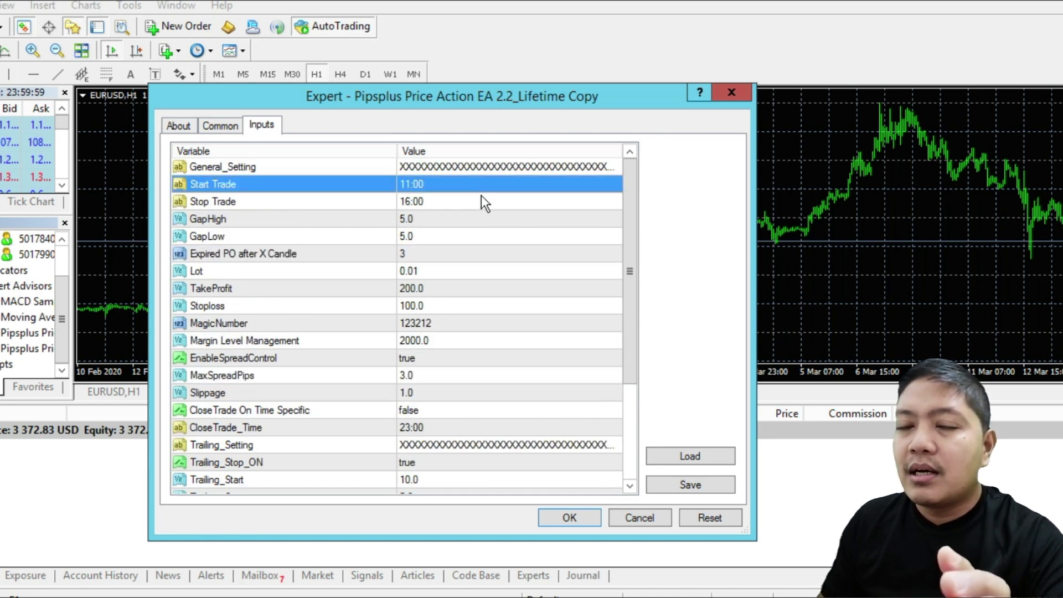
{"action": "left_click", "coordinate": [456, 209]}
{"action": "scroll", "coordinate": [543, 420], "scroll_direction": "down", "scroll_amount": 1}
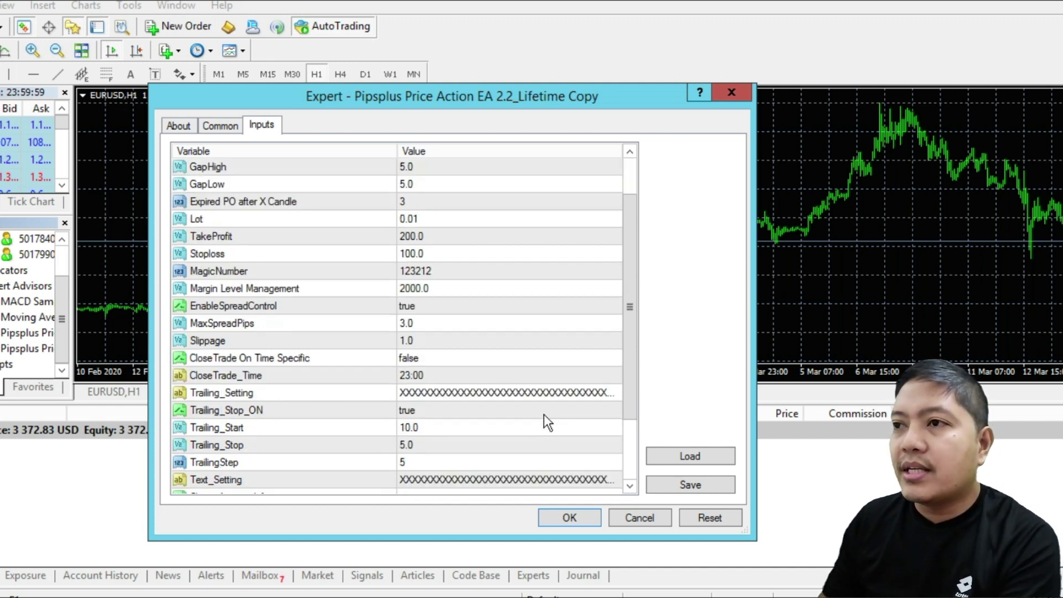
{"action": "scroll", "coordinate": [501, 464], "scroll_direction": "down", "scroll_amount": 1}
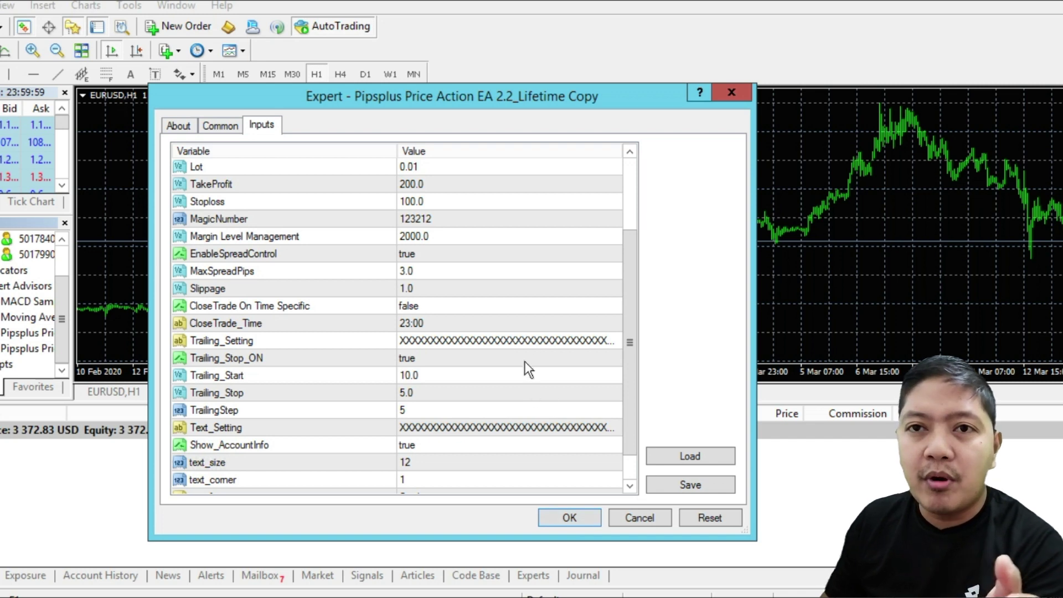
{"action": "left_click", "coordinate": [518, 301]}
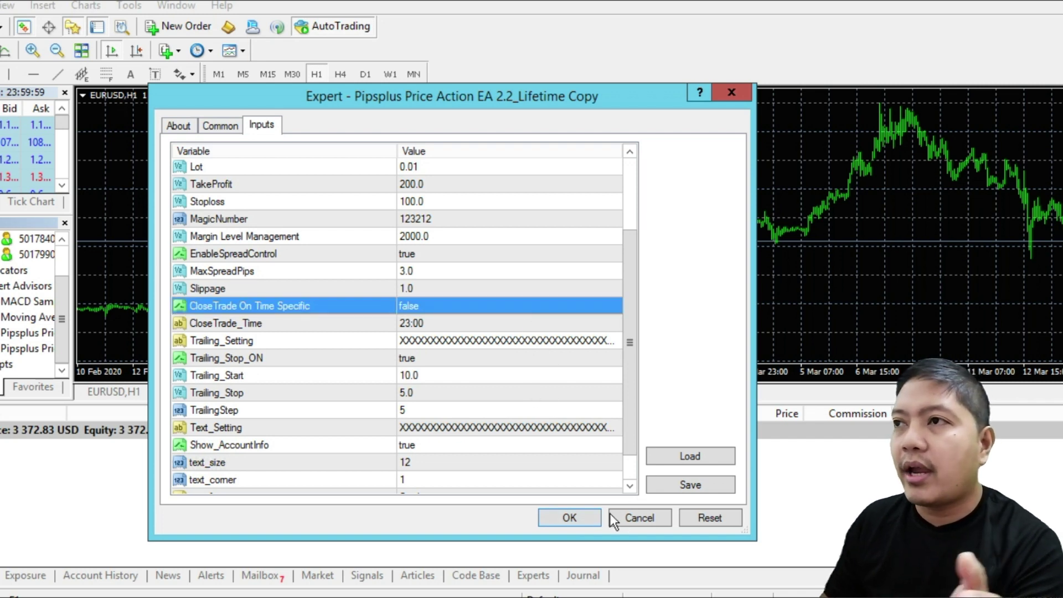
{"action": "left_click", "coordinate": [580, 523]}
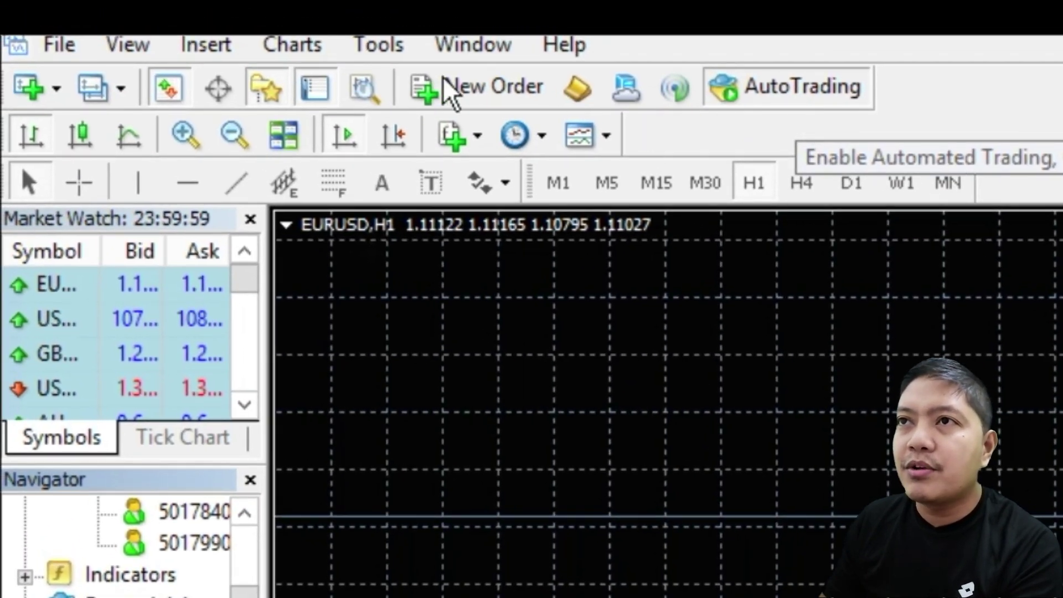
- Allow DLL imports for Expert Advisors in the terminal options and save the options
{"action": "left_click", "coordinate": [381, 46]}
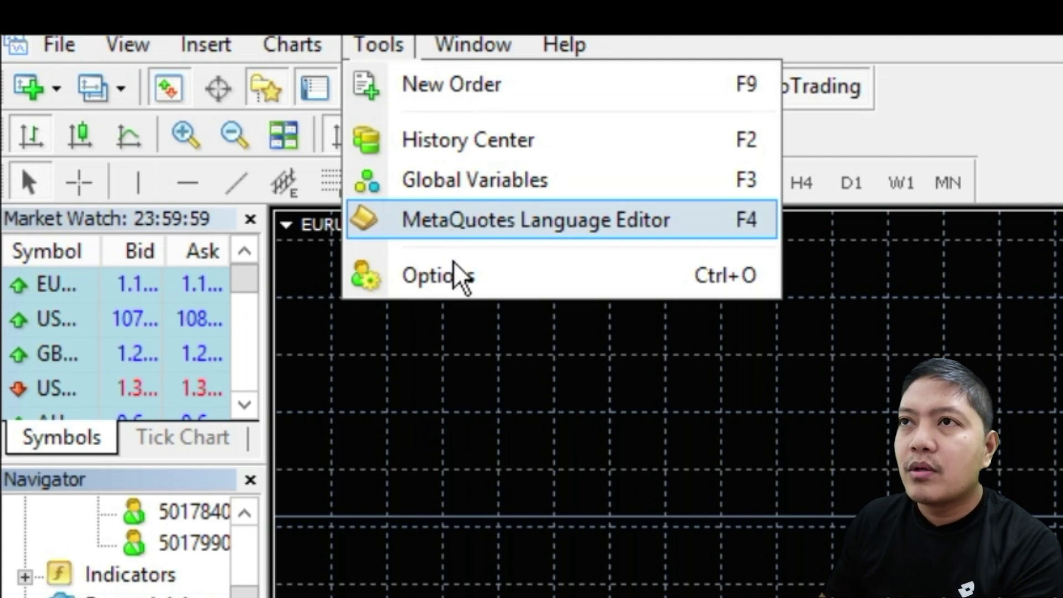
{"action": "left_click", "coordinate": [462, 270]}
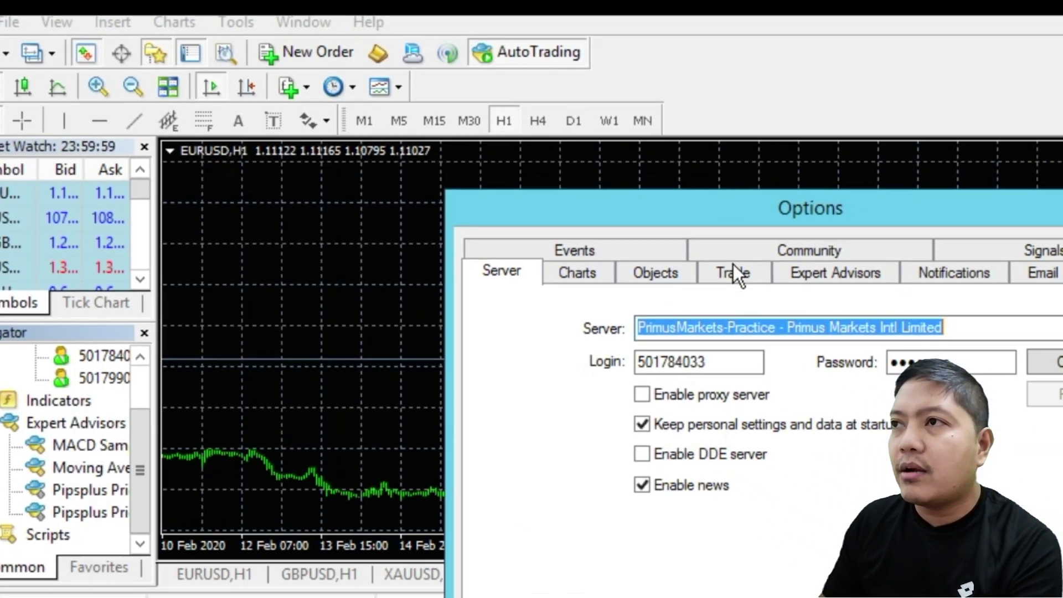
{"action": "left_click", "coordinate": [733, 266]}
{"action": "left_click", "coordinate": [663, 217]}
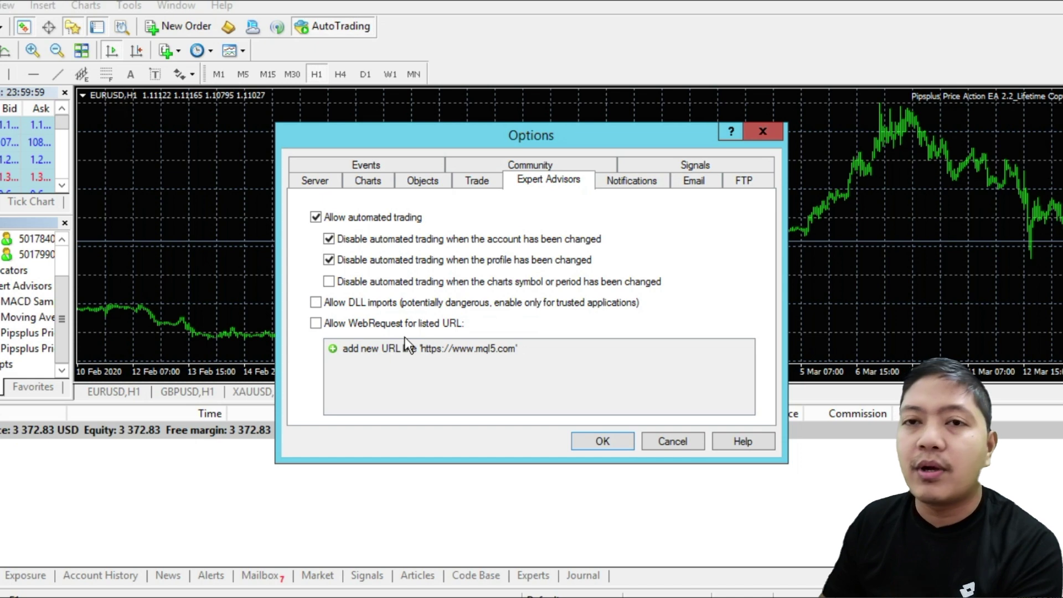
{"action": "left_click", "coordinate": [316, 302]}
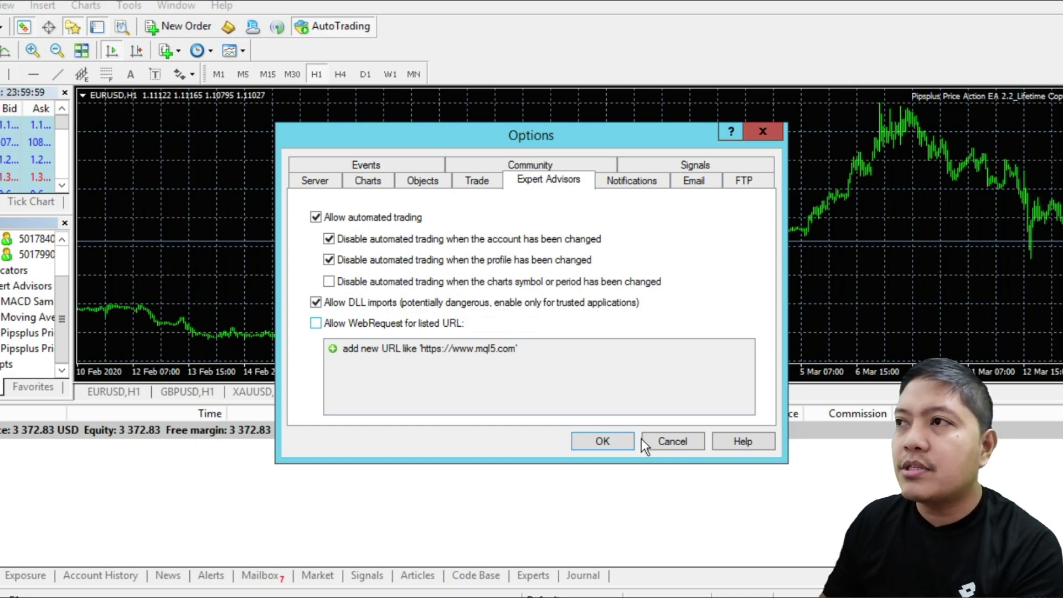
{"action": "left_click", "coordinate": [604, 442]}
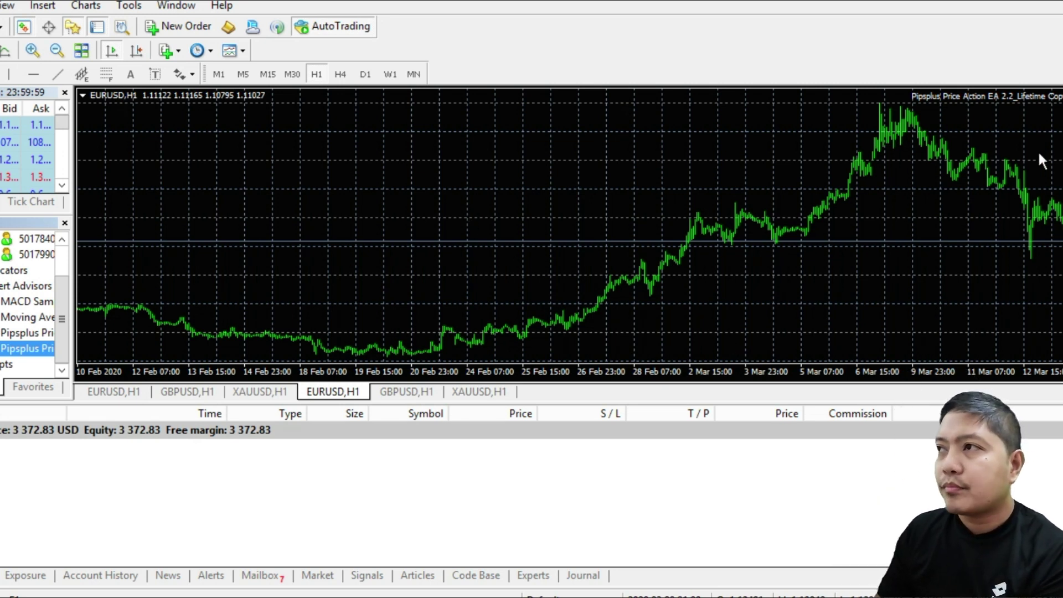
- Bring up the new GBPUSD H1 chart and attach Pipsplus Price Action EA 2.2_Lifetime Copy to it
{"action": "left_click", "coordinate": [1009, 140]}
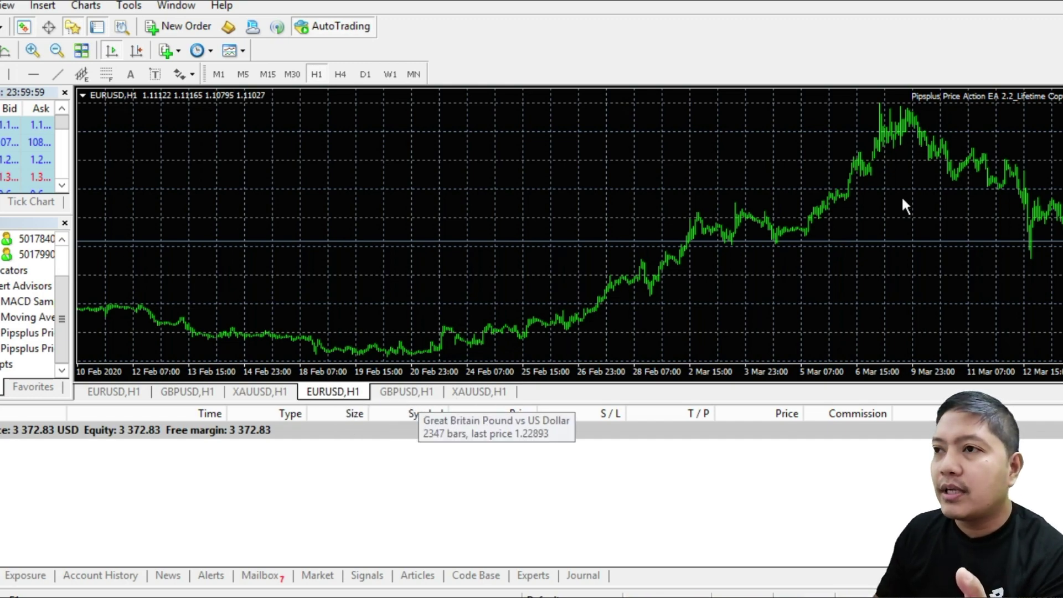
{"action": "left_click", "coordinate": [407, 392]}
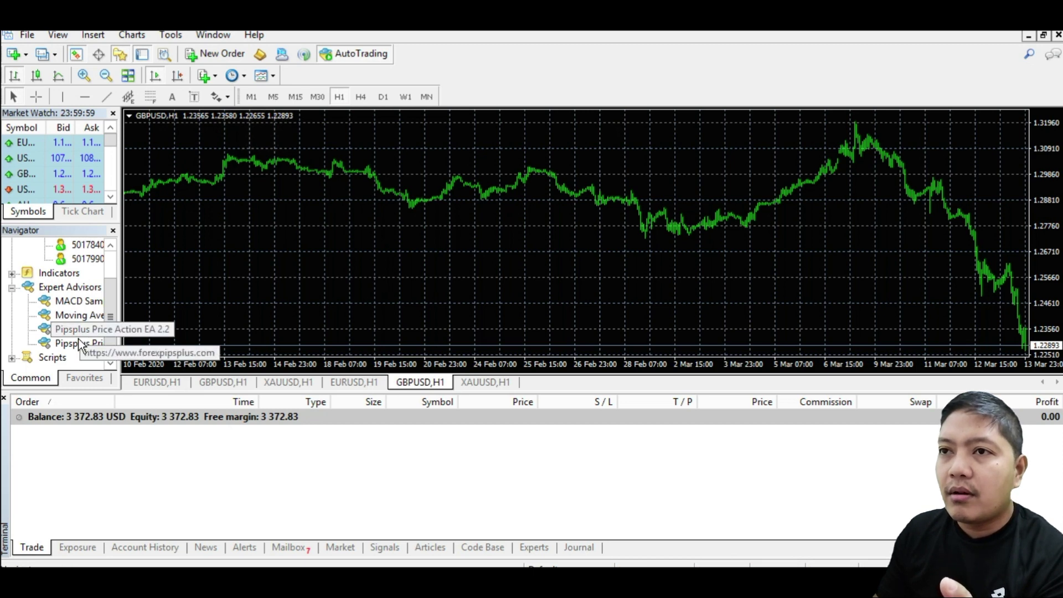
{"action": "left_click_drag", "start_coordinate": [80, 345], "coordinate": [550, 218]}
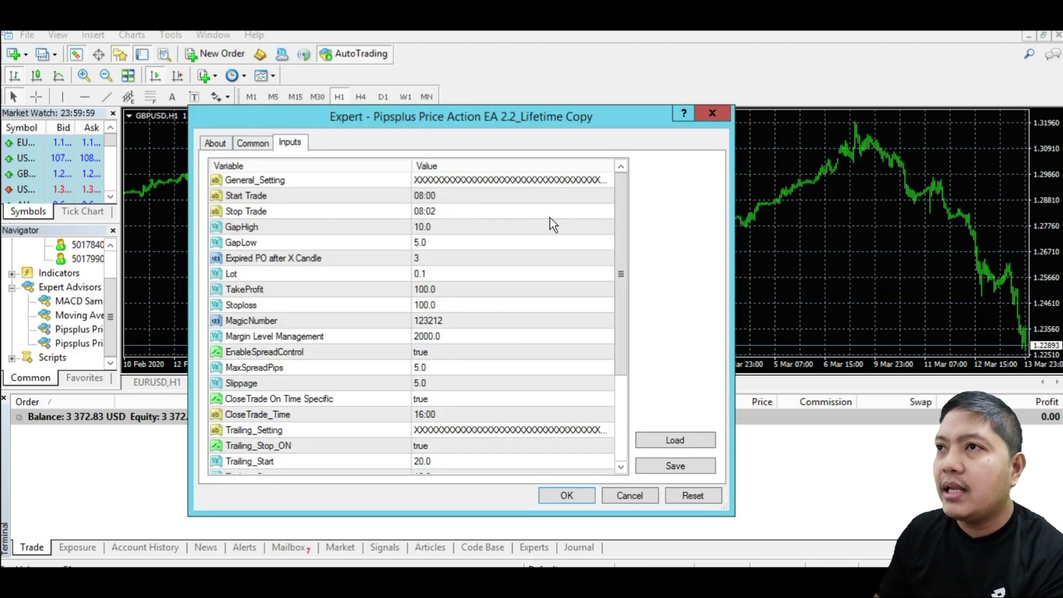
- Load the GDPUSD.set preset from the desktop's PIPSPLUS Price action Preset files folder into the EA's inputs
{"action": "left_click", "coordinate": [677, 440]}
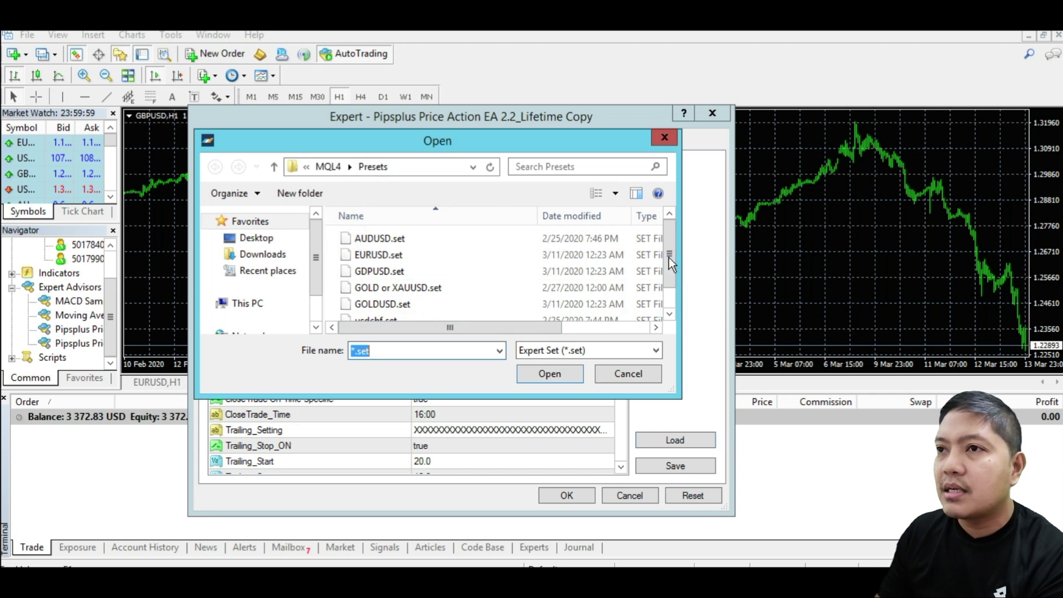
{"action": "scroll", "coordinate": [669, 299], "scroll_direction": "down", "scroll_amount": 1}
{"action": "left_click", "coordinate": [270, 241]}
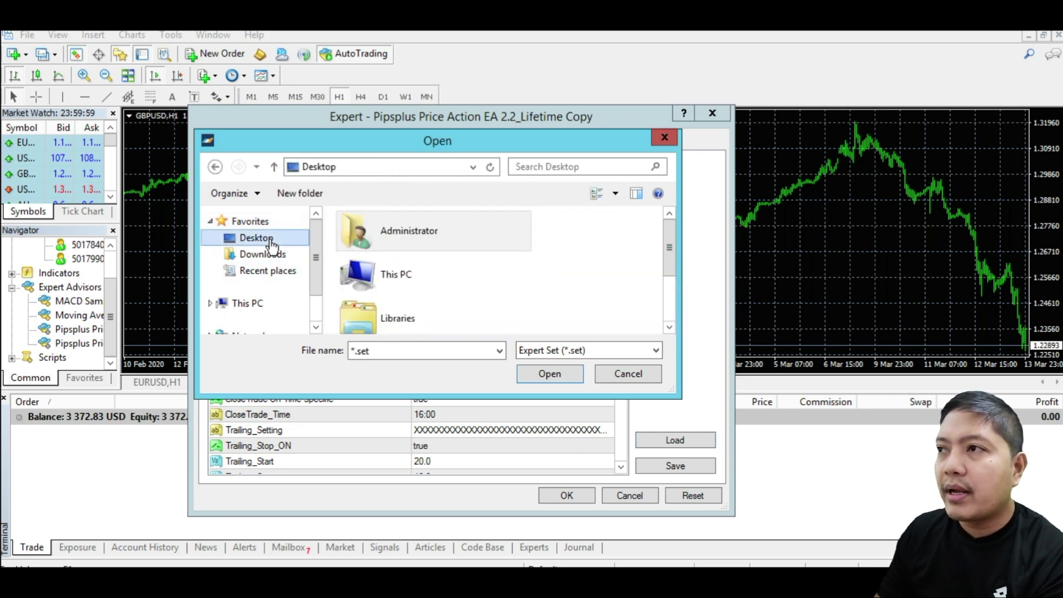
{"action": "scroll", "coordinate": [533, 314], "scroll_direction": "down", "scroll_amount": 2}
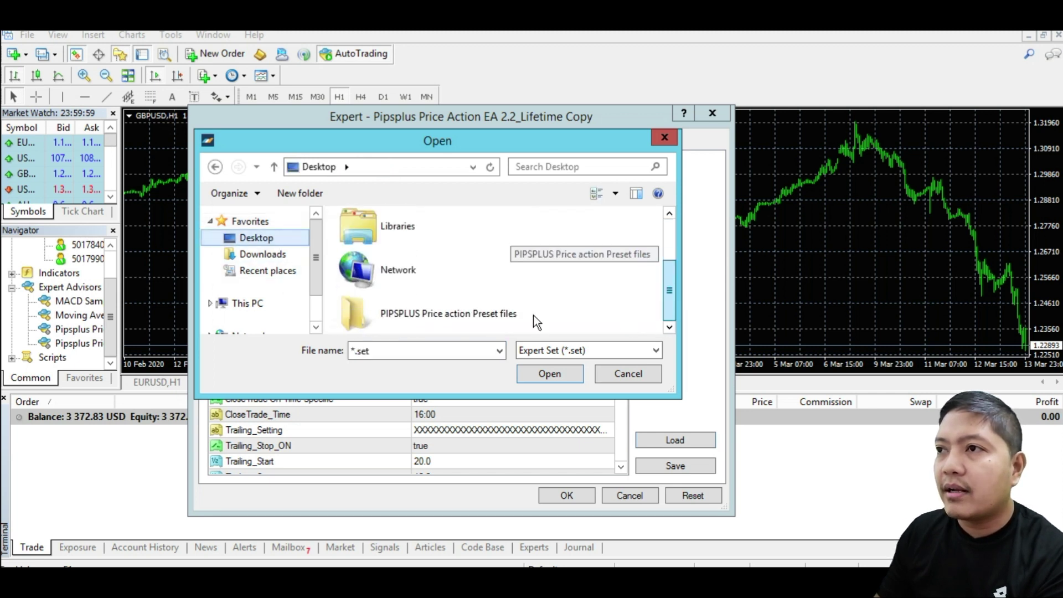
{"action": "double_click", "coordinate": [469, 311]}
{"action": "left_click", "coordinate": [379, 256]}
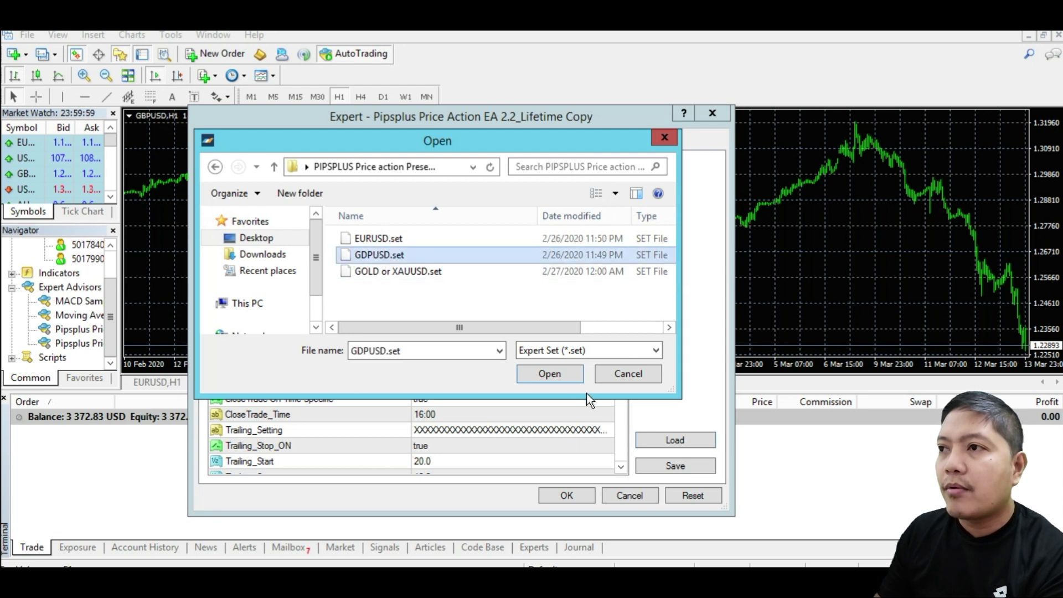
{"action": "left_click", "coordinate": [547, 375]}
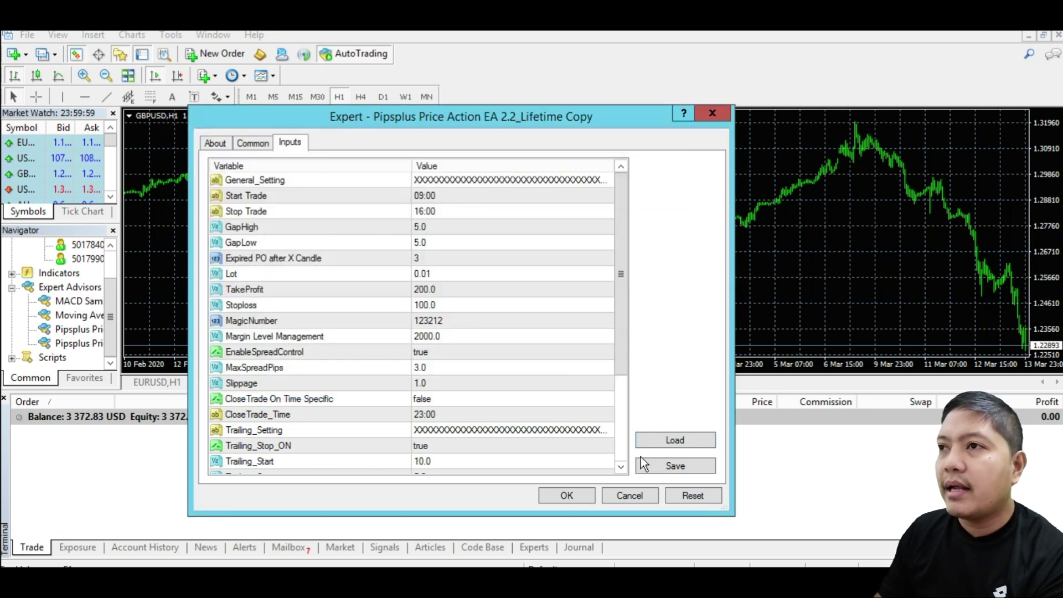
- Review the loaded pending order expiry, spread control and trailing stop inputs, and apply the EA to the GBPUSD chart
{"action": "left_click", "coordinate": [500, 265]}
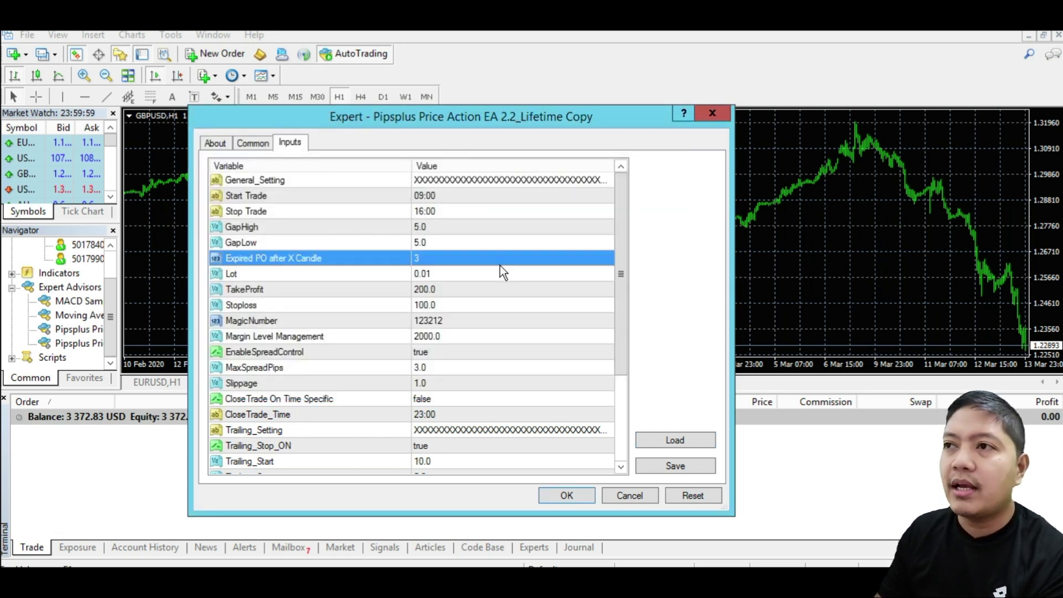
{"action": "scroll", "coordinate": [500, 265], "scroll_direction": "down", "scroll_amount": 1}
{"action": "left_click", "coordinate": [500, 301]}
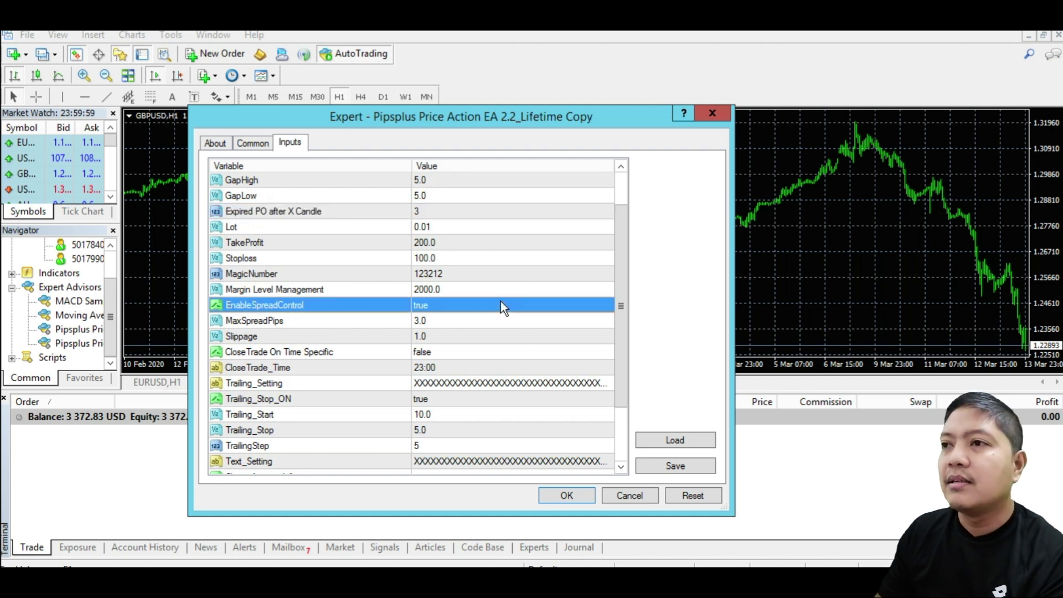
{"action": "scroll", "coordinate": [525, 384], "scroll_direction": "down", "scroll_amount": 2}
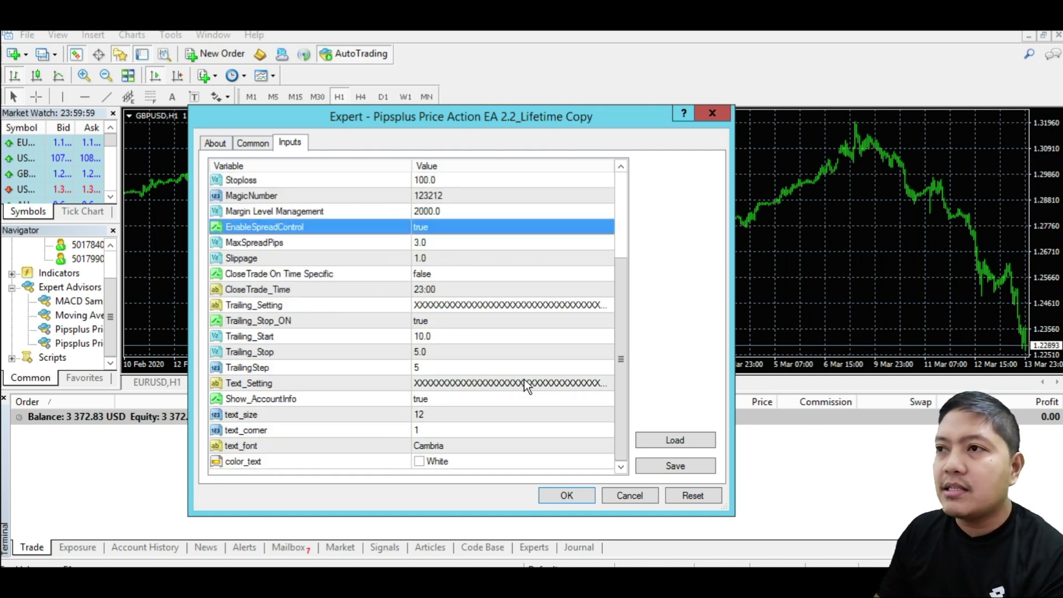
{"action": "scroll", "coordinate": [524, 380], "scroll_direction": "up", "scroll_amount": 1}
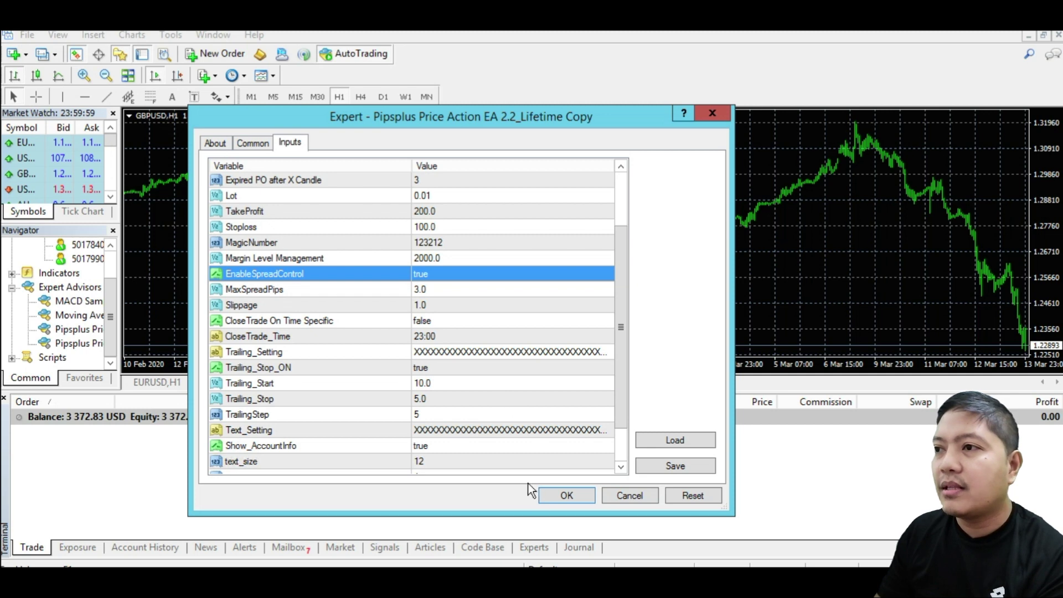
{"action": "left_click", "coordinate": [517, 399]}
{"action": "left_click", "coordinate": [566, 496]}
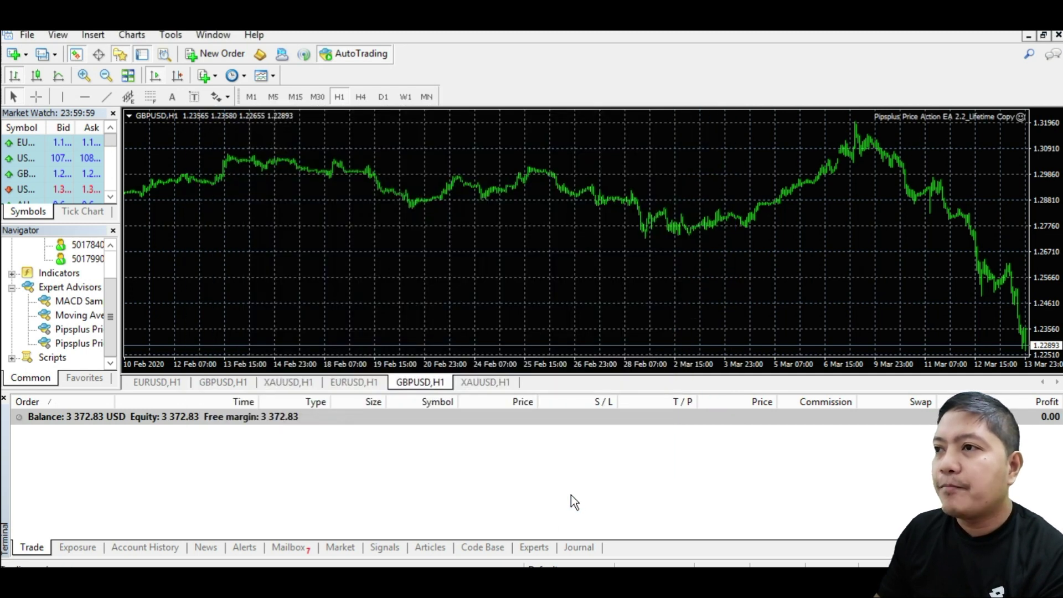
- Check the EURUSD and GBPUSD charts, and attach Pipsplus Price Action EA 2.2_Lifetime Copy to the new XAUUSD H1 chart
{"action": "left_click", "coordinate": [487, 381]}
{"action": "left_click", "coordinate": [420, 383]}
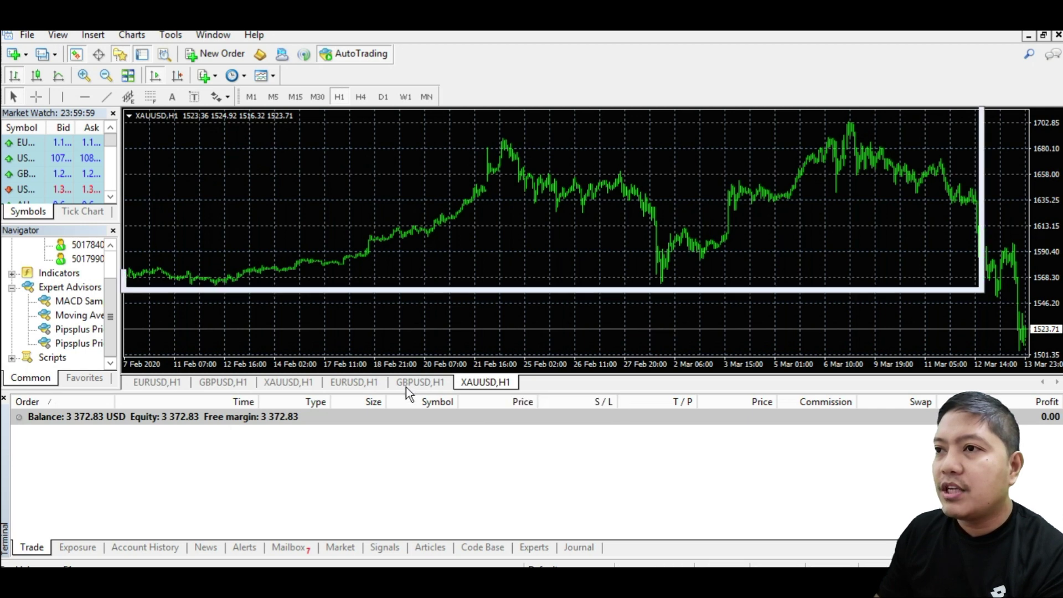
{"action": "left_click", "coordinate": [358, 382]}
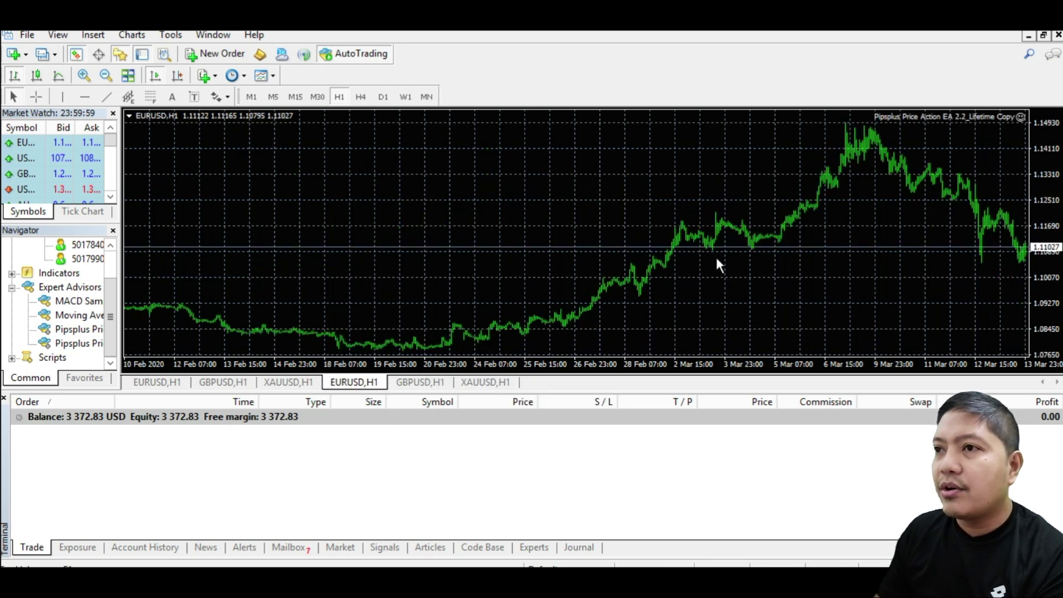
{"action": "left_click", "coordinate": [429, 383]}
{"action": "left_click", "coordinate": [483, 384]}
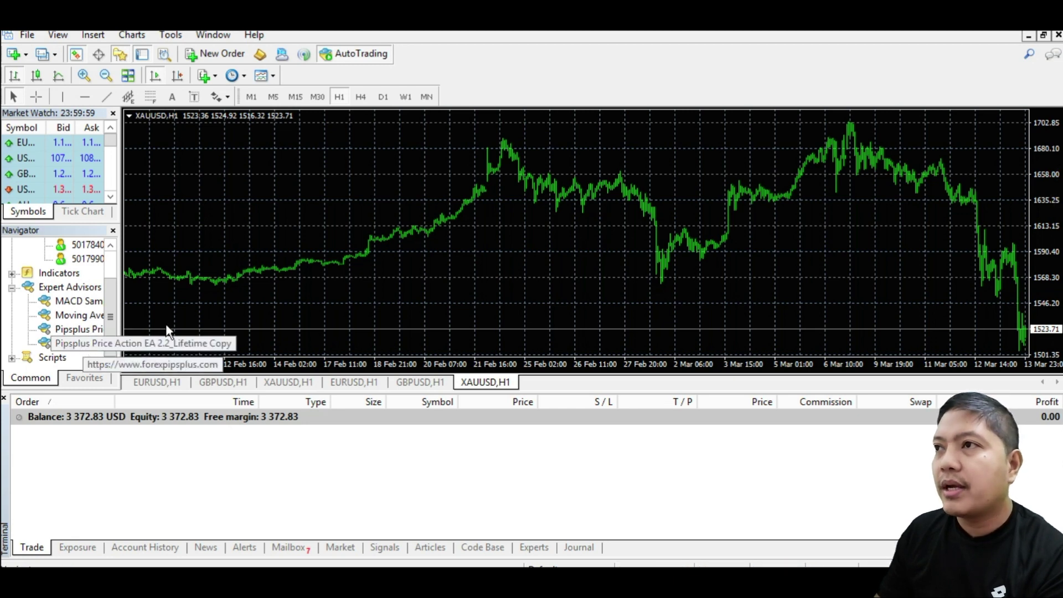
{"action": "left_click_drag", "start_coordinate": [589, 236], "coordinate": [589, 237]}
- Load the GOLD or XAUUSD.set preset from the desktop's PIPSPLUS Price action Preset files folder into the EA's inputs
{"action": "left_click", "coordinate": [668, 441]}
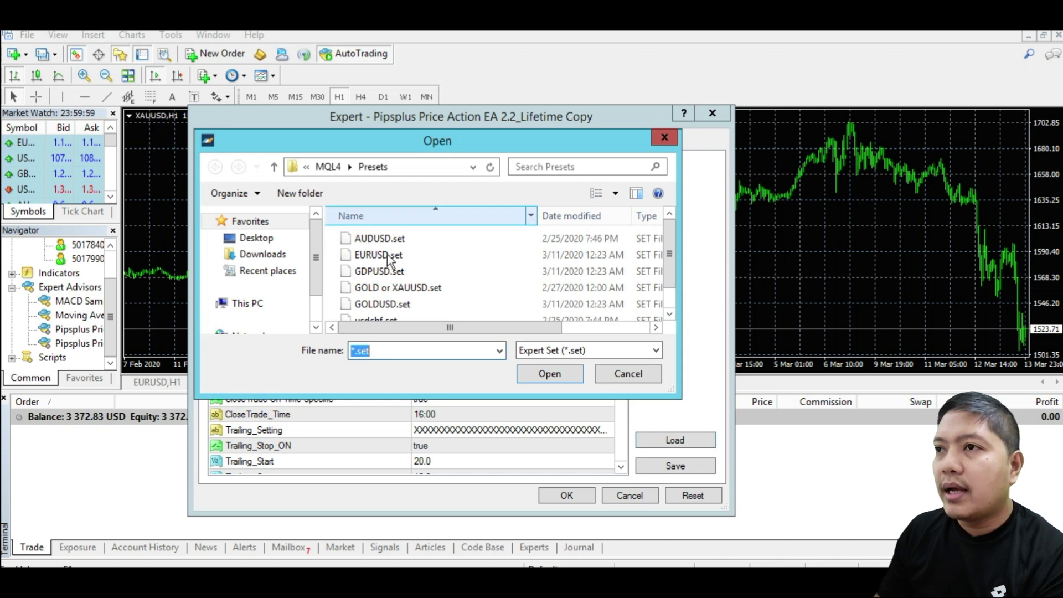
{"action": "left_click", "coordinate": [257, 238]}
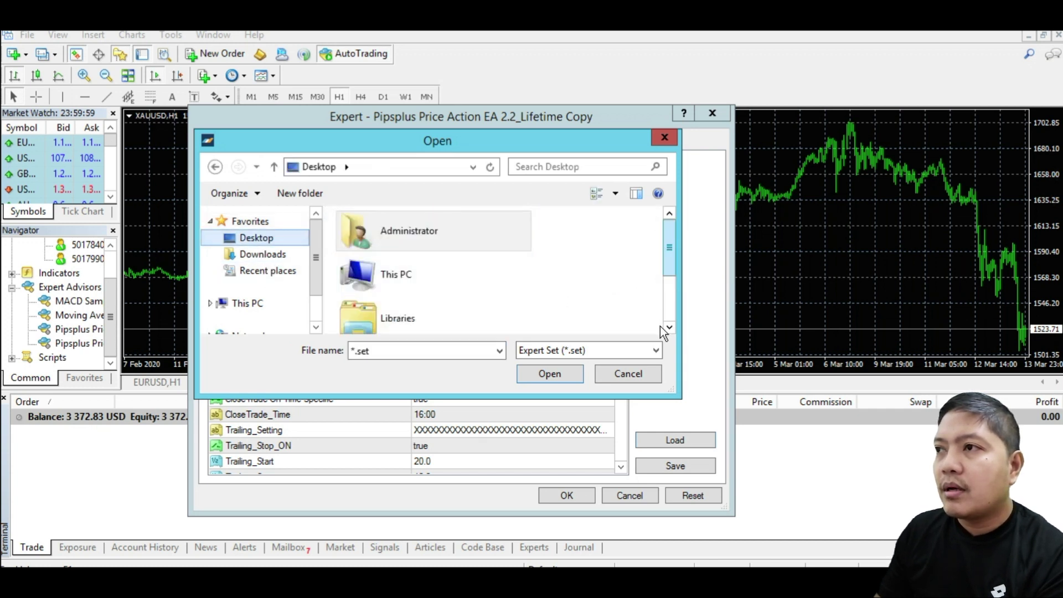
{"action": "scroll", "coordinate": [660, 326], "scroll_direction": "down", "scroll_amount": 2}
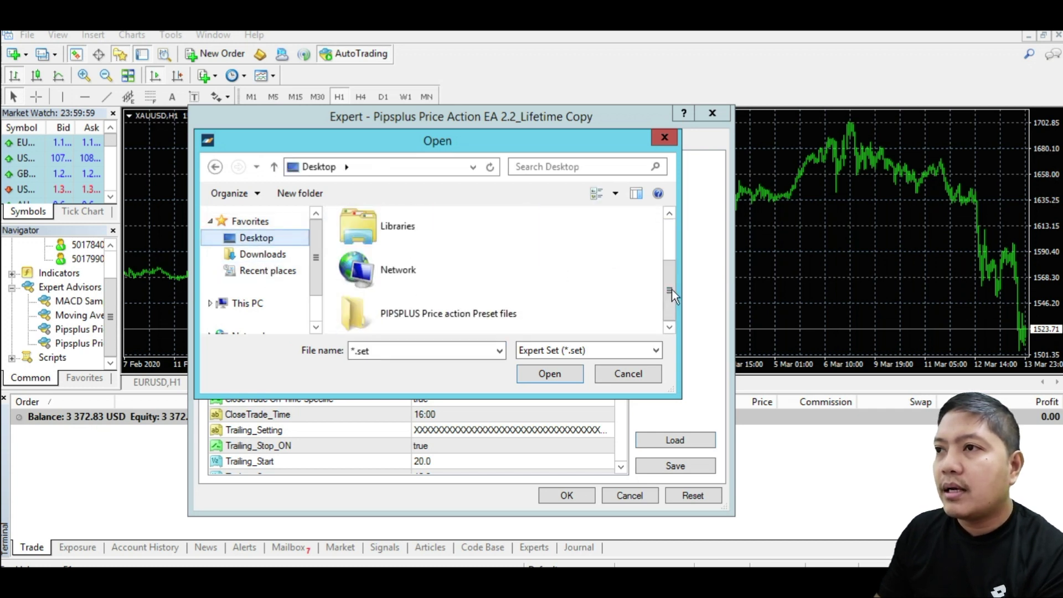
{"action": "double_click", "coordinate": [467, 307]}
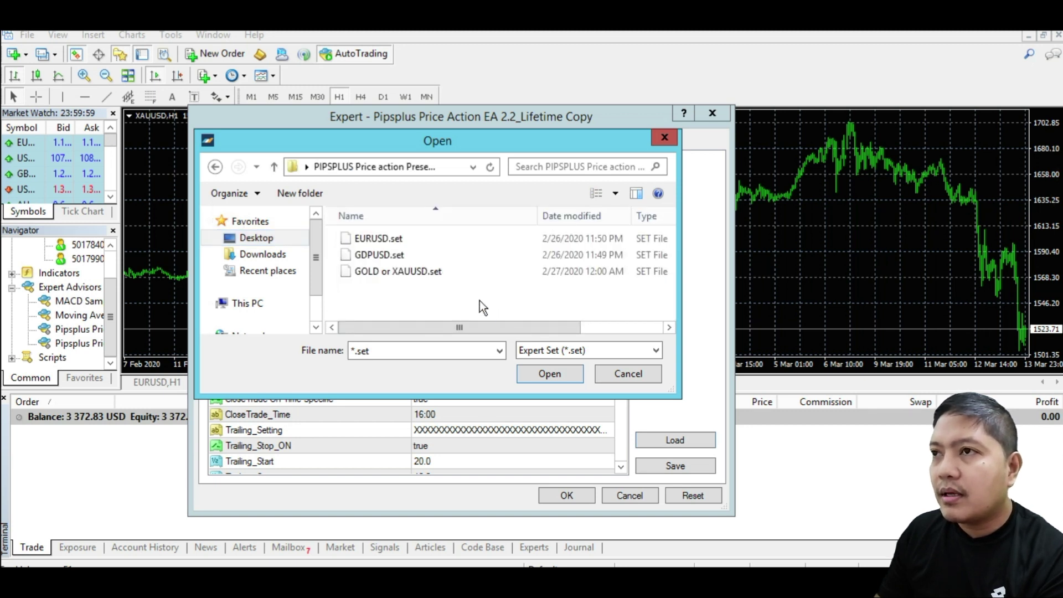
{"action": "left_click", "coordinate": [385, 273]}
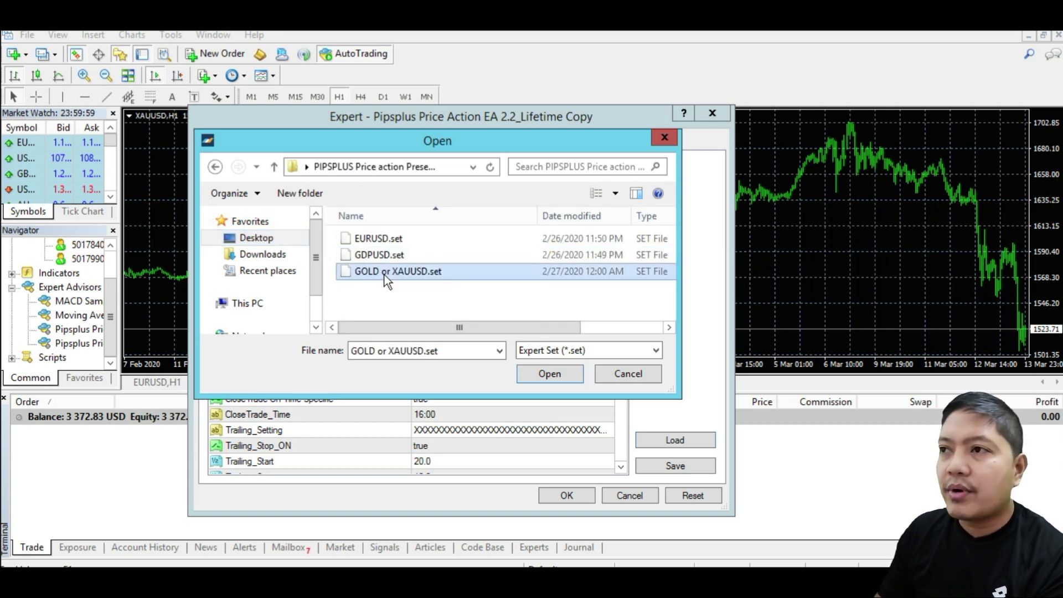
{"action": "left_click", "coordinate": [550, 373]}
- Examine the loaded gold preset's Stop Trade, TakeProfit, GapHigh and GapLow inputs
{"action": "left_click", "coordinate": [481, 214]}
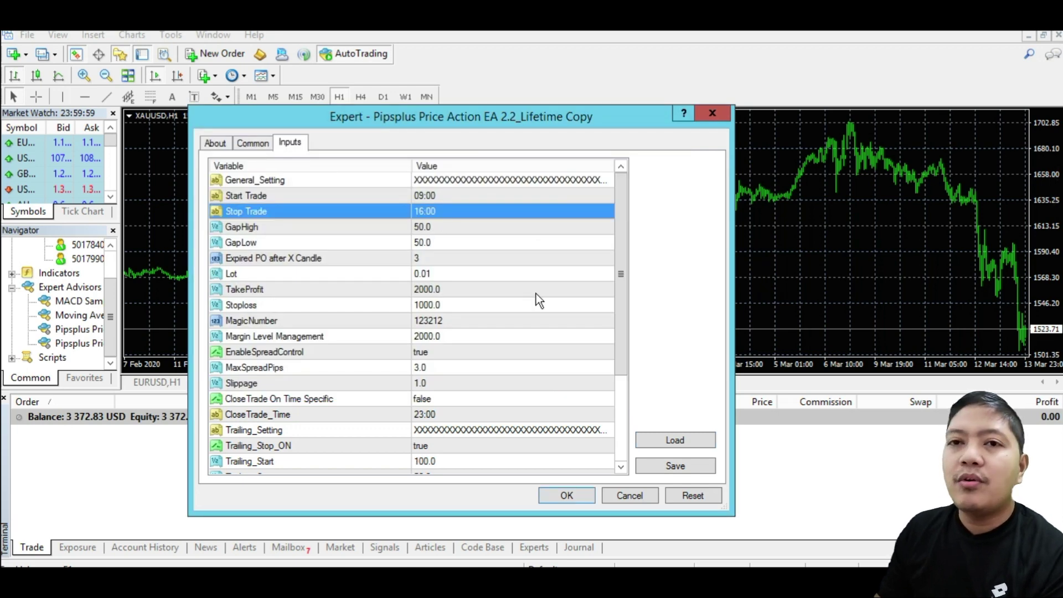
{"action": "scroll", "coordinate": [536, 299], "scroll_direction": "down", "scroll_amount": 1}
{"action": "scroll", "coordinate": [504, 354], "scroll_direction": "down", "scroll_amount": 1}
{"action": "scroll", "coordinate": [498, 332], "scroll_direction": "up", "scroll_amount": 2}
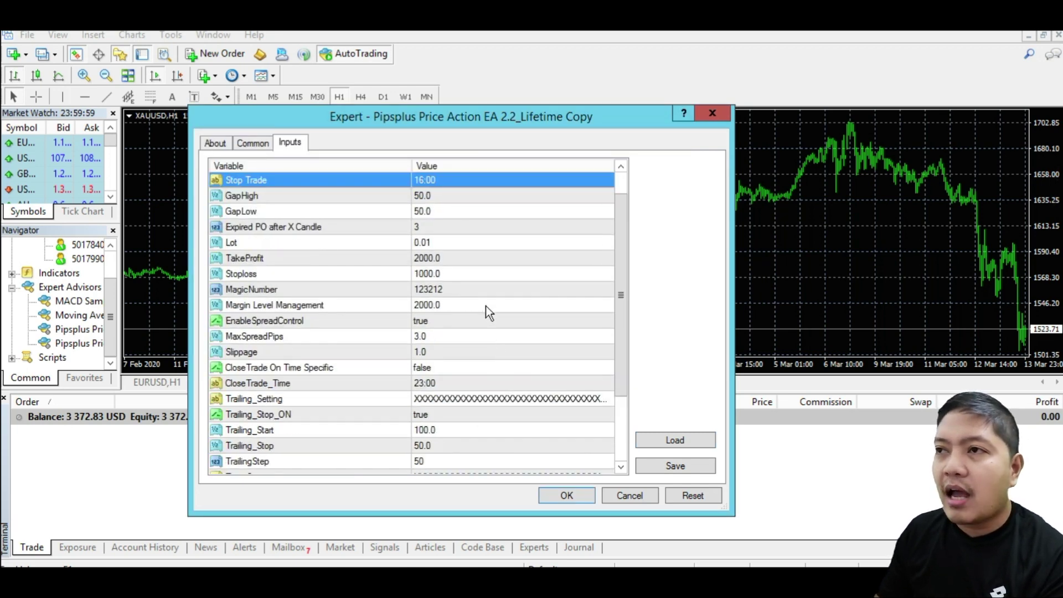
{"action": "left_click", "coordinate": [467, 258]}
{"action": "left_click", "coordinate": [459, 197]}
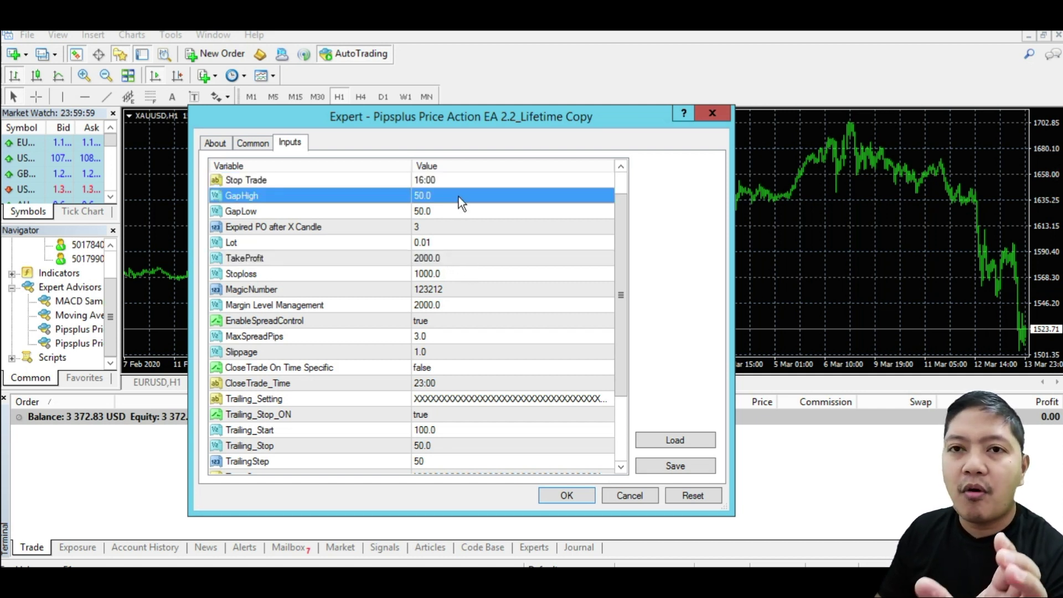
{"action": "left_click", "coordinate": [460, 214]}
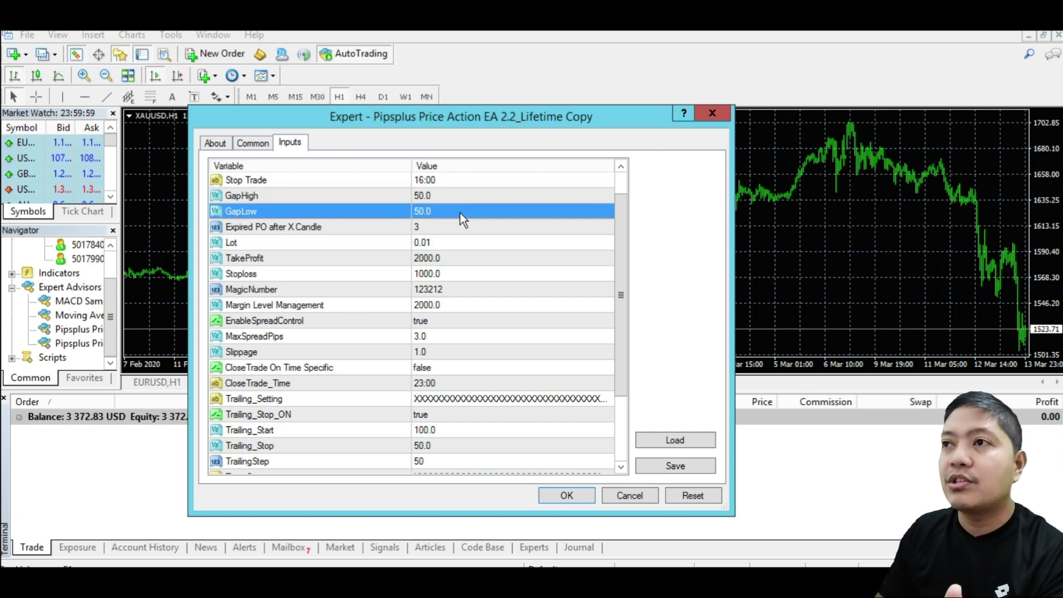
{"action": "left_click", "coordinate": [463, 198]}
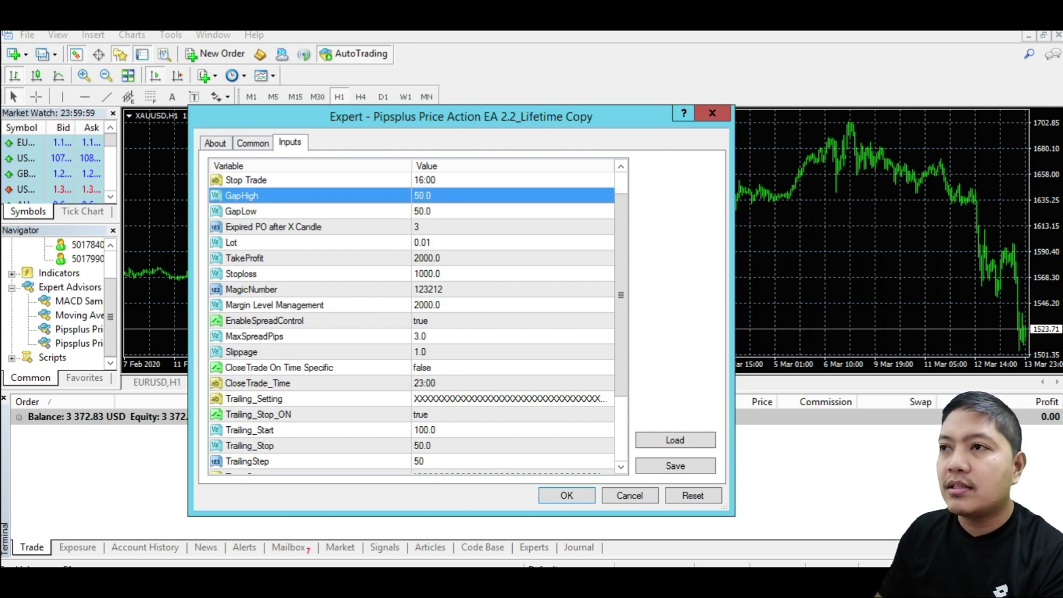
- Switch to the Forexpipsplus blog page in the browser and read the note about setting pip values for gold pairs
{"action": "key", "text": "Return"}
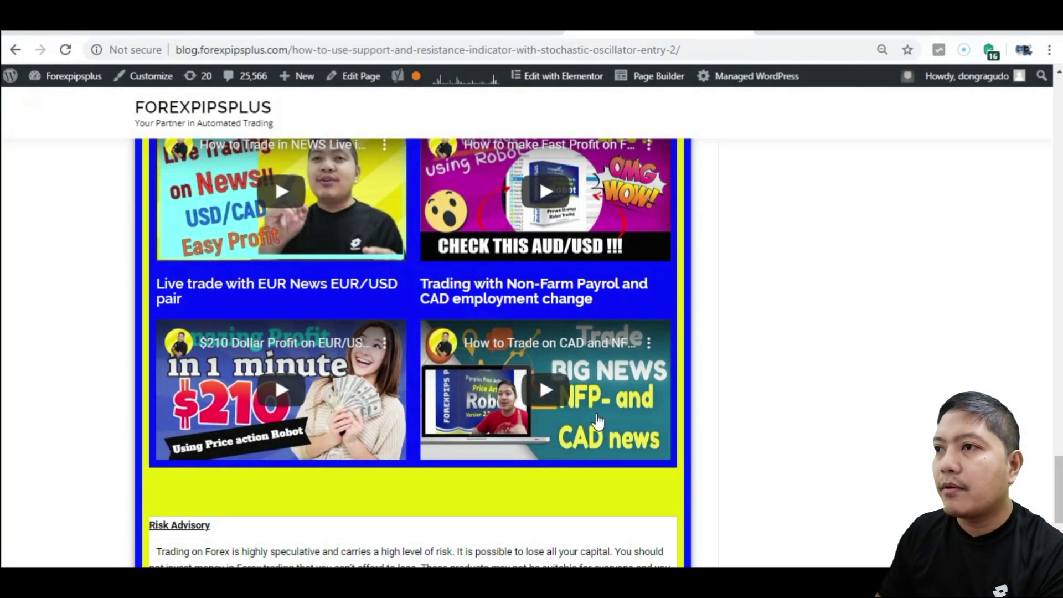
{"action": "scroll", "coordinate": [629, 373], "scroll_direction": "down", "scroll_amount": 4}
{"action": "scroll", "coordinate": [629, 373], "scroll_direction": "up", "scroll_amount": 6}
{"action": "scroll", "coordinate": [628, 372], "scroll_direction": "up", "scroll_amount": 10}
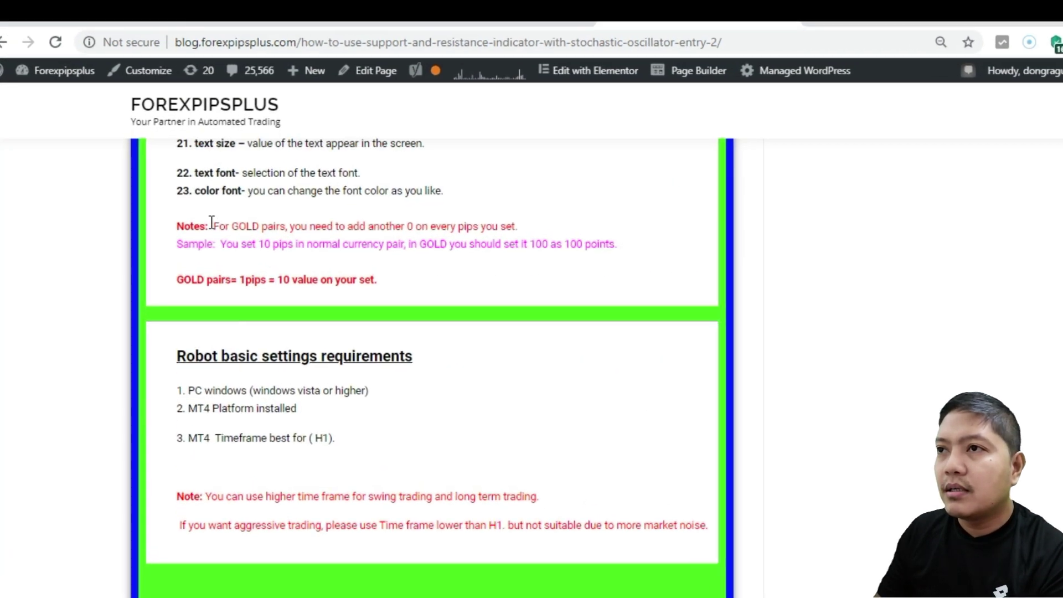
{"action": "left_click_drag", "start_coordinate": [211, 222], "coordinate": [574, 272]}
{"action": "left_click", "coordinate": [419, 274]}
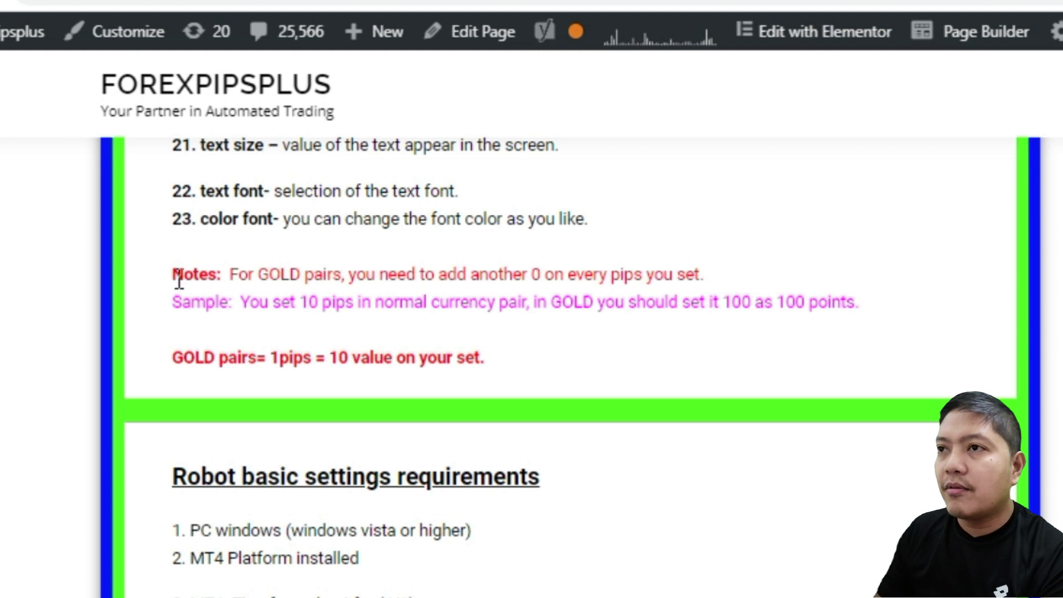
{"action": "left_click_drag", "start_coordinate": [174, 269], "coordinate": [621, 386]}
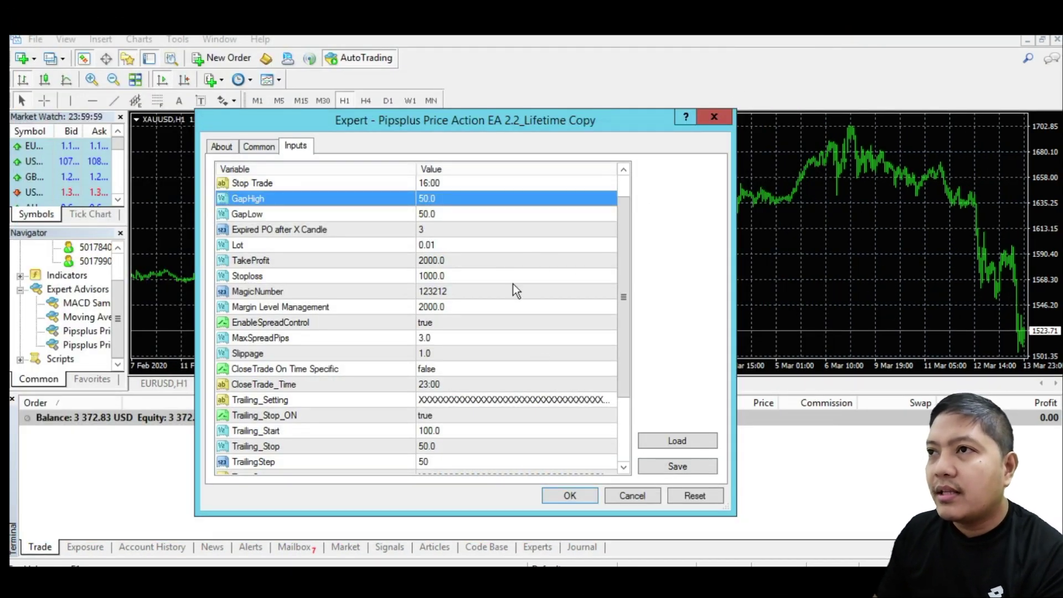
- Review the TakeProfit and Slippage inputs of the gold preset back in MT4, and apply the EA to the XAUUSD chart
{"action": "left_click", "coordinate": [493, 258]}
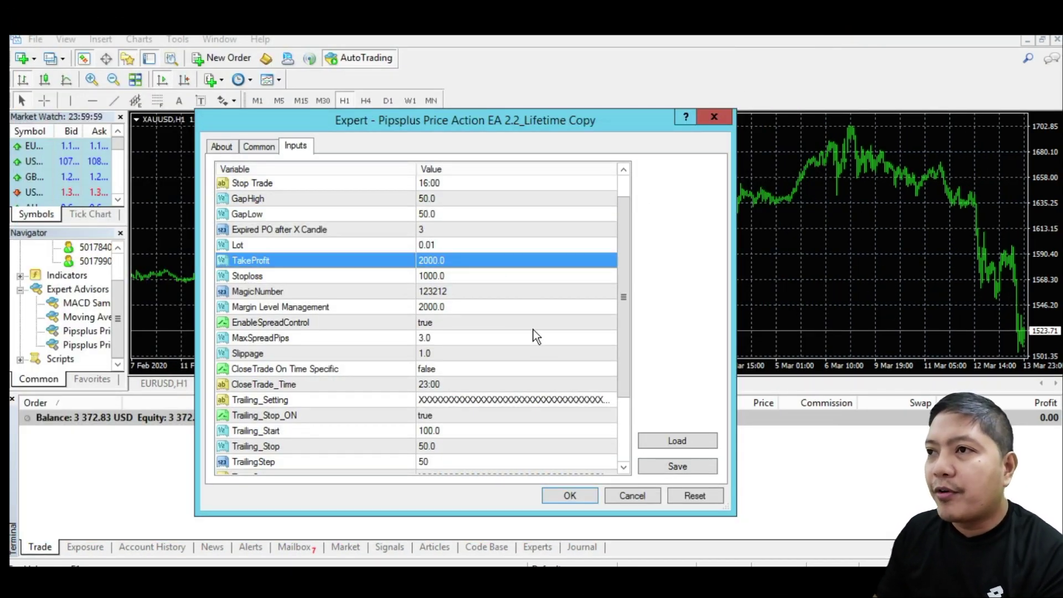
{"action": "scroll", "coordinate": [533, 328], "scroll_direction": "down", "scroll_amount": 1}
{"action": "left_click", "coordinate": [513, 302]}
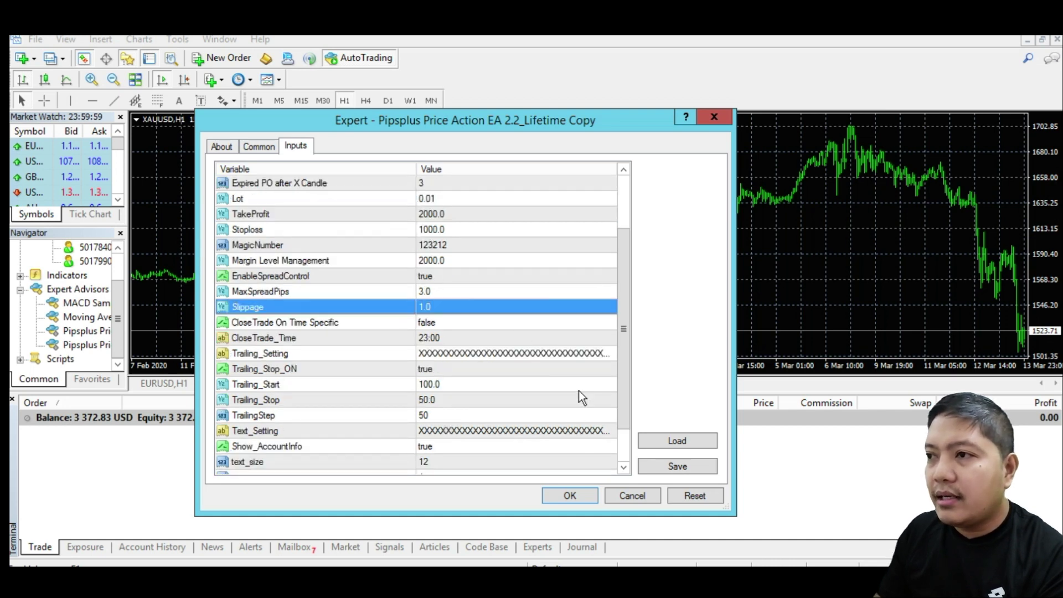
{"action": "left_click", "coordinate": [571, 497]}
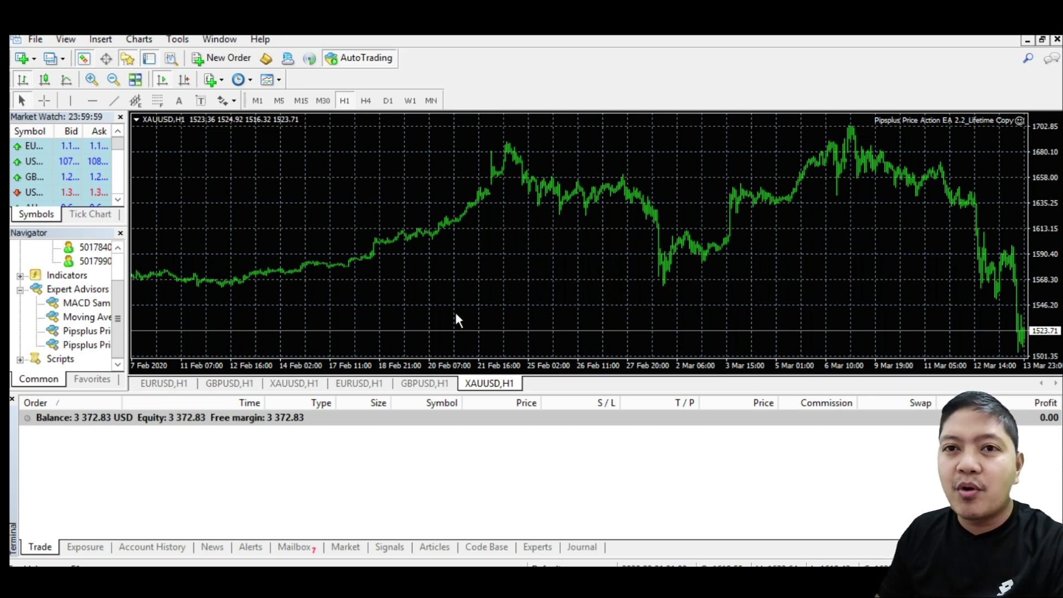
- Compare the EA display on the new EURUSD H1 chart with the one on the original EURUSD H1 chart
{"action": "left_click", "coordinate": [359, 381]}
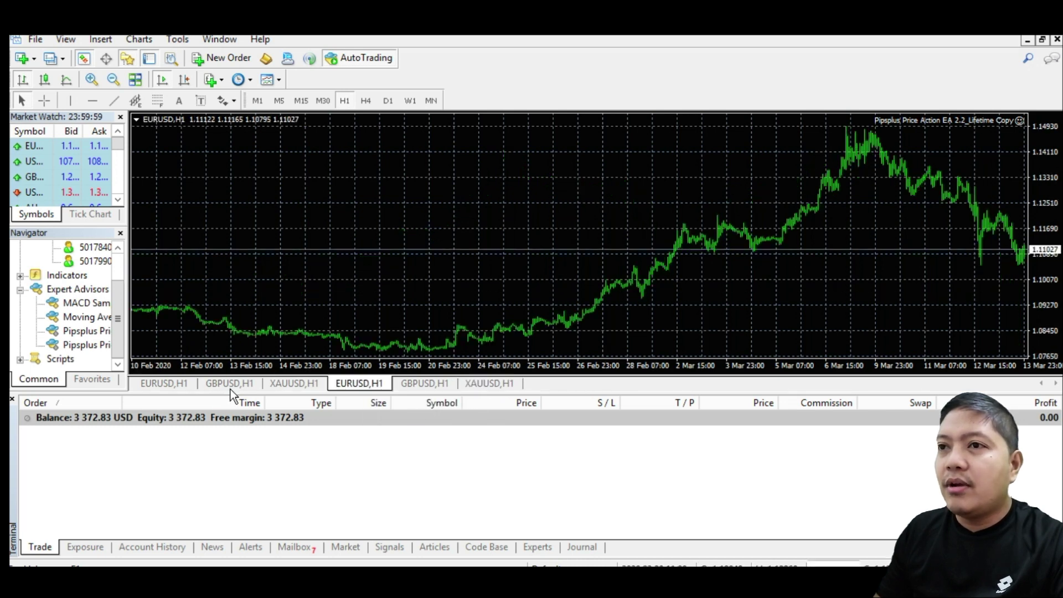
{"action": "left_click", "coordinate": [168, 384]}
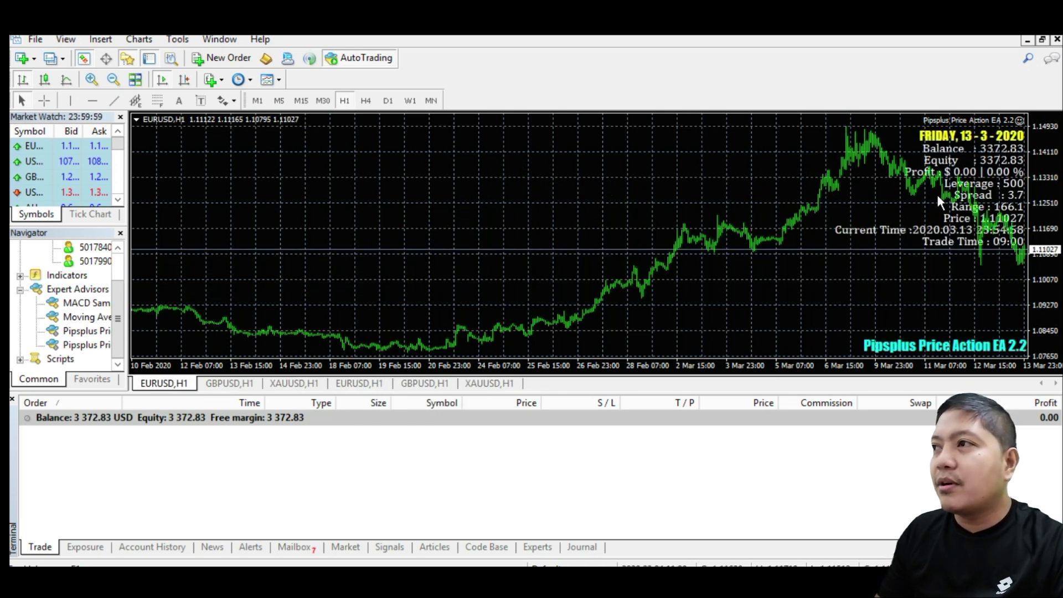